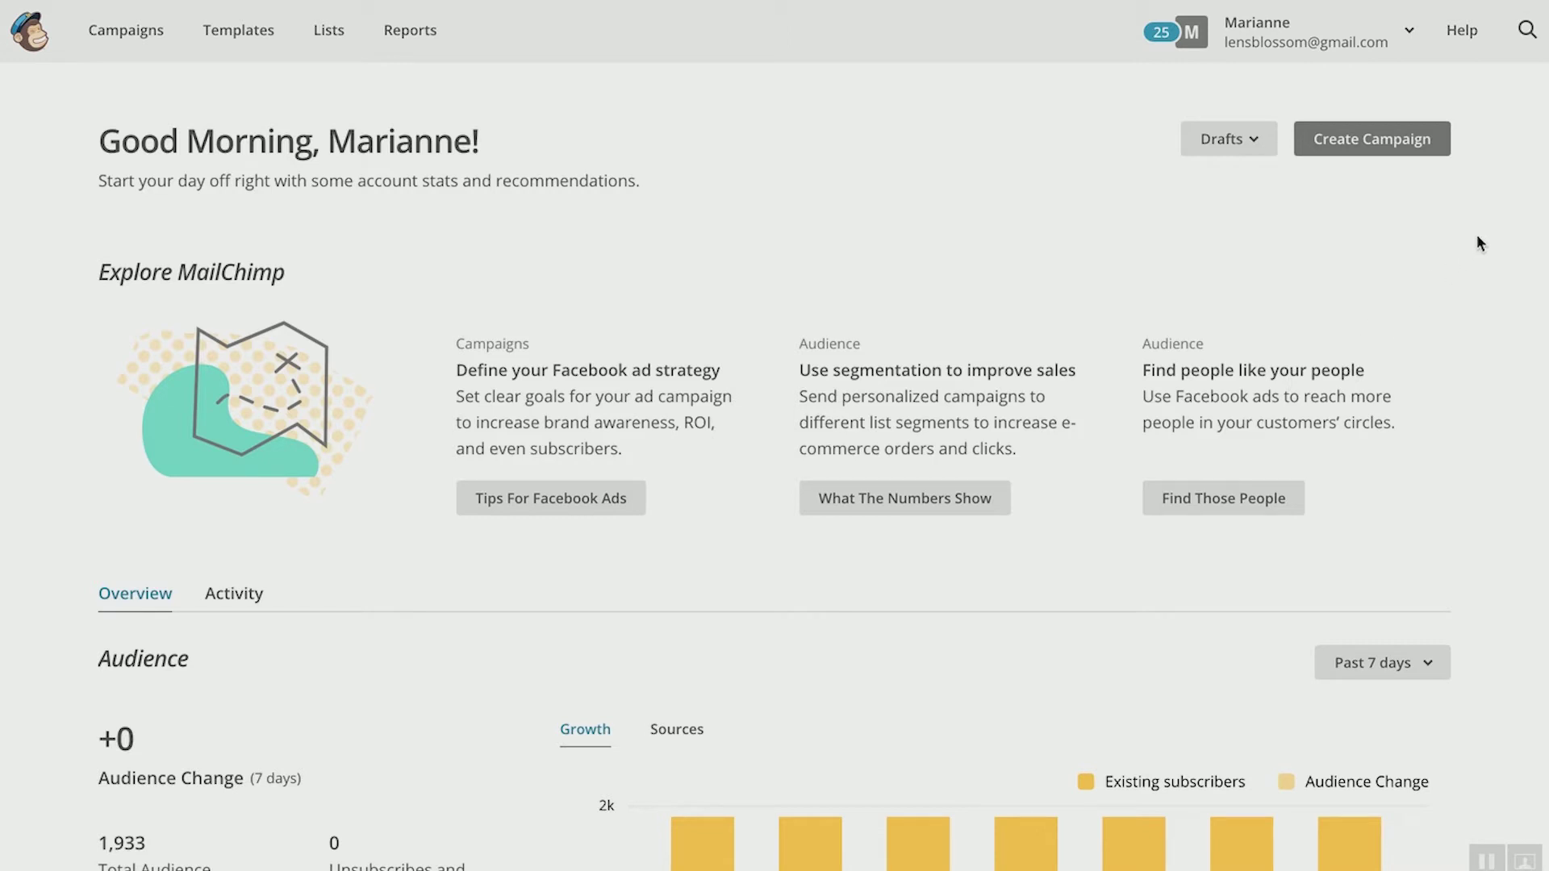
Step: Start a new campaign and pick the email option from the creation choices
left_click(1384, 147)
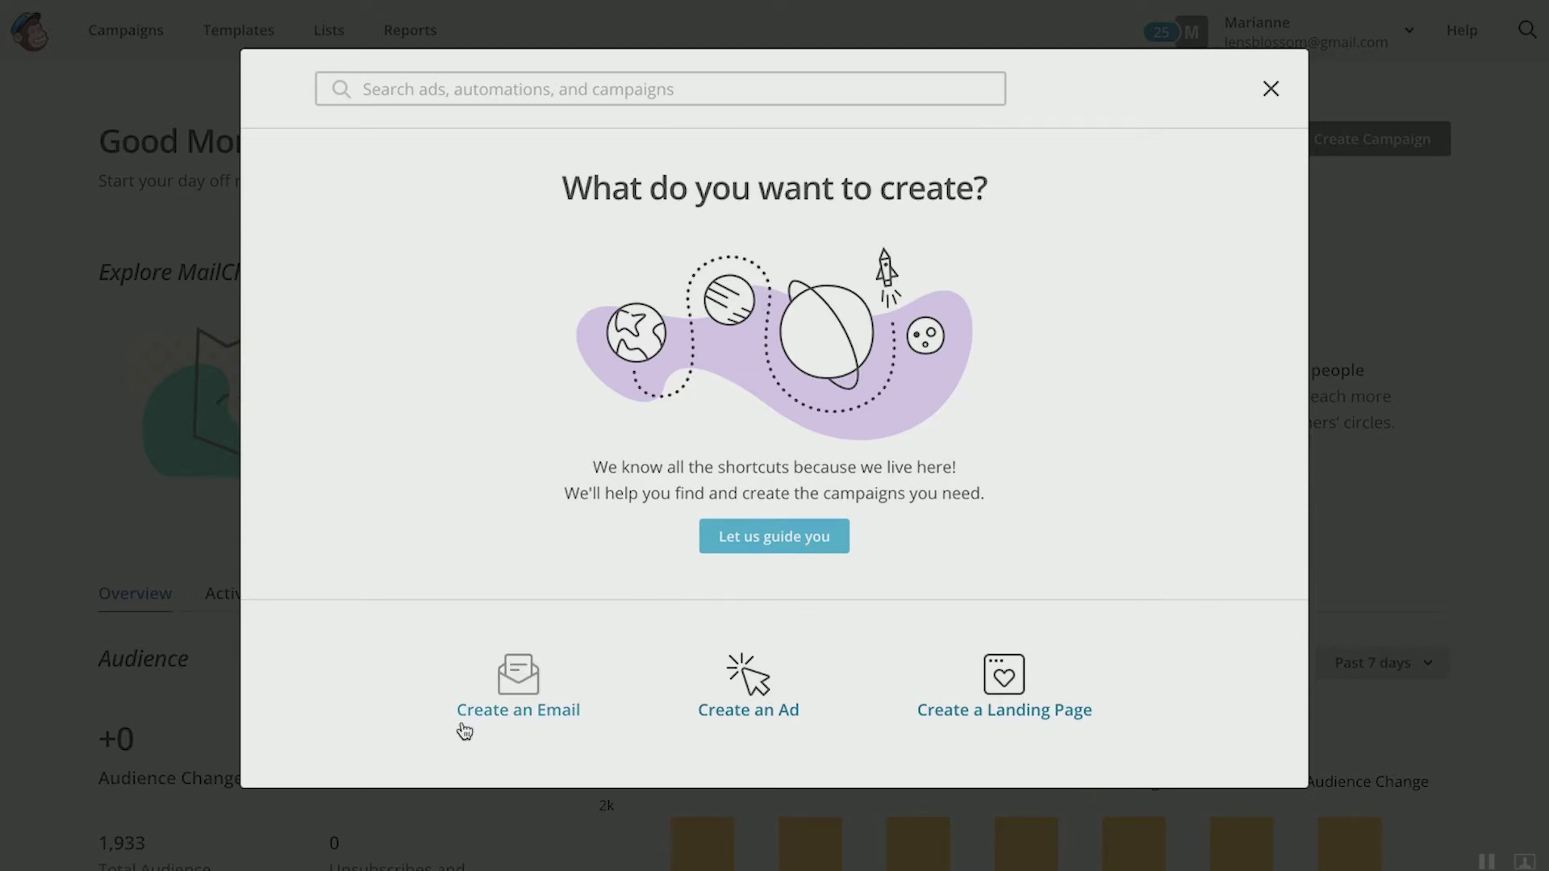
left_click(523, 696)
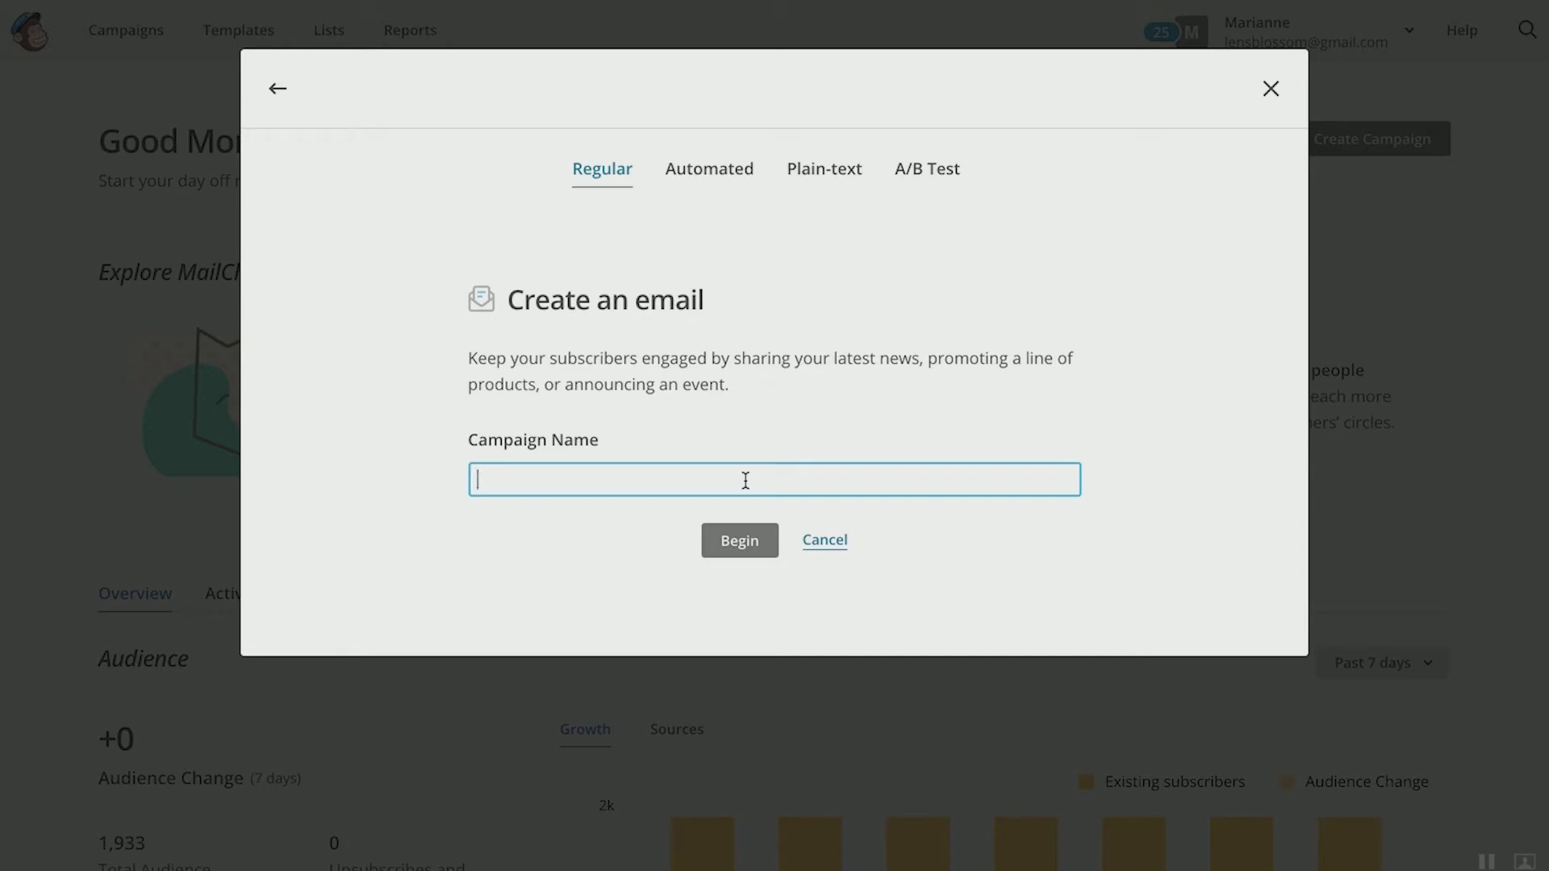
Step: Name the campaign 'Test Campaign for 6 Figure Mastermind', fixing the mistyped final letter
type("Test Campaign for 6 Figure Maste")
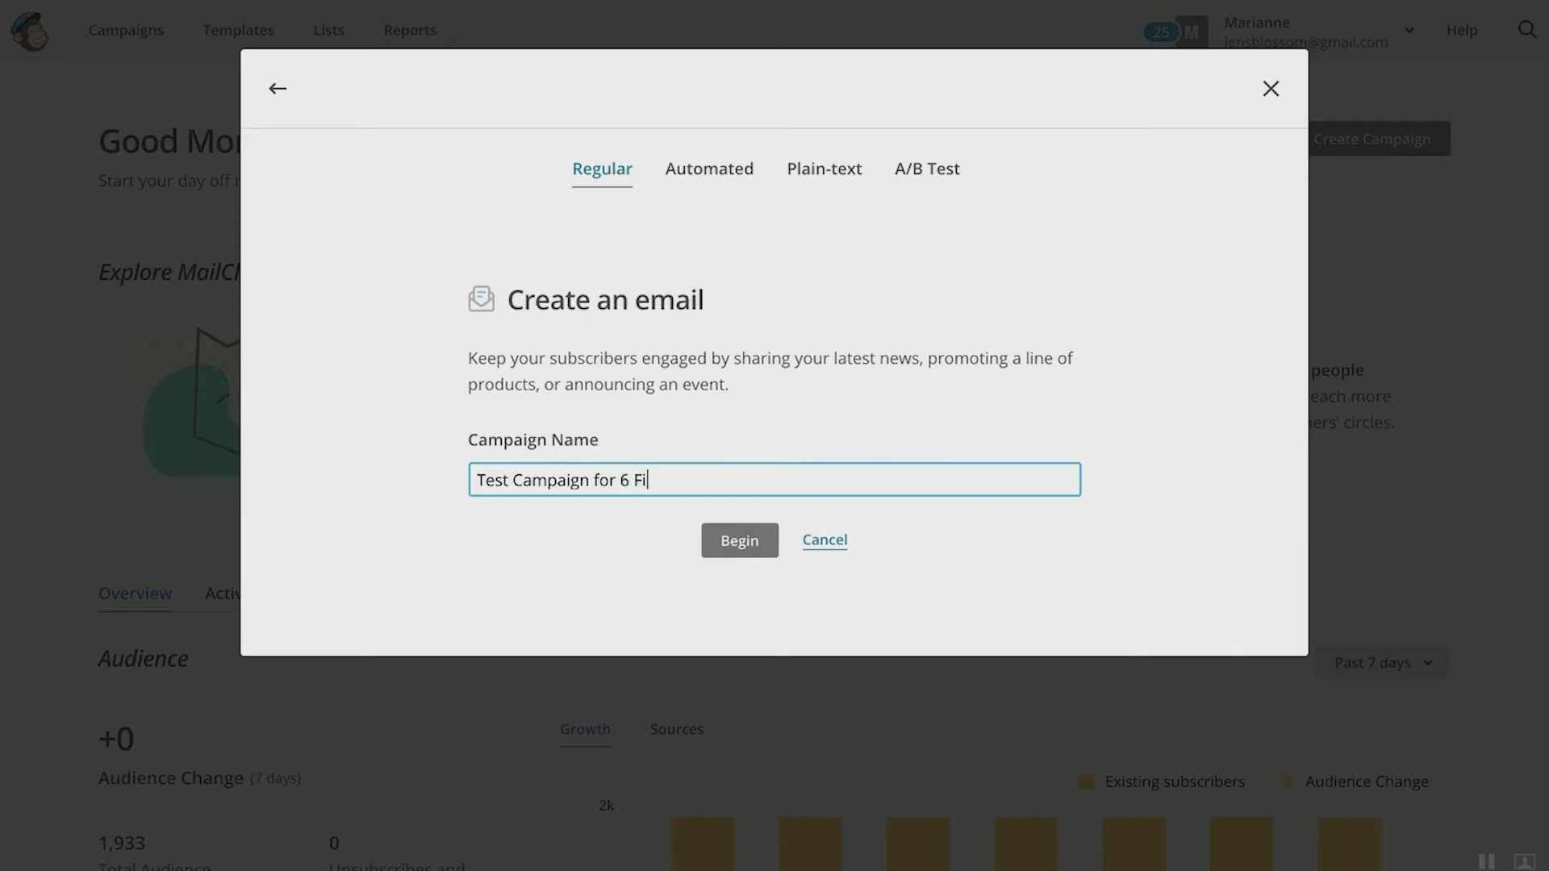
type("rminf")
key("BackSpace")
type("d")
Step: Create the draft campaign 'Test Campaign for 6 Figure Mastermind' with Begin
left_click(738, 541)
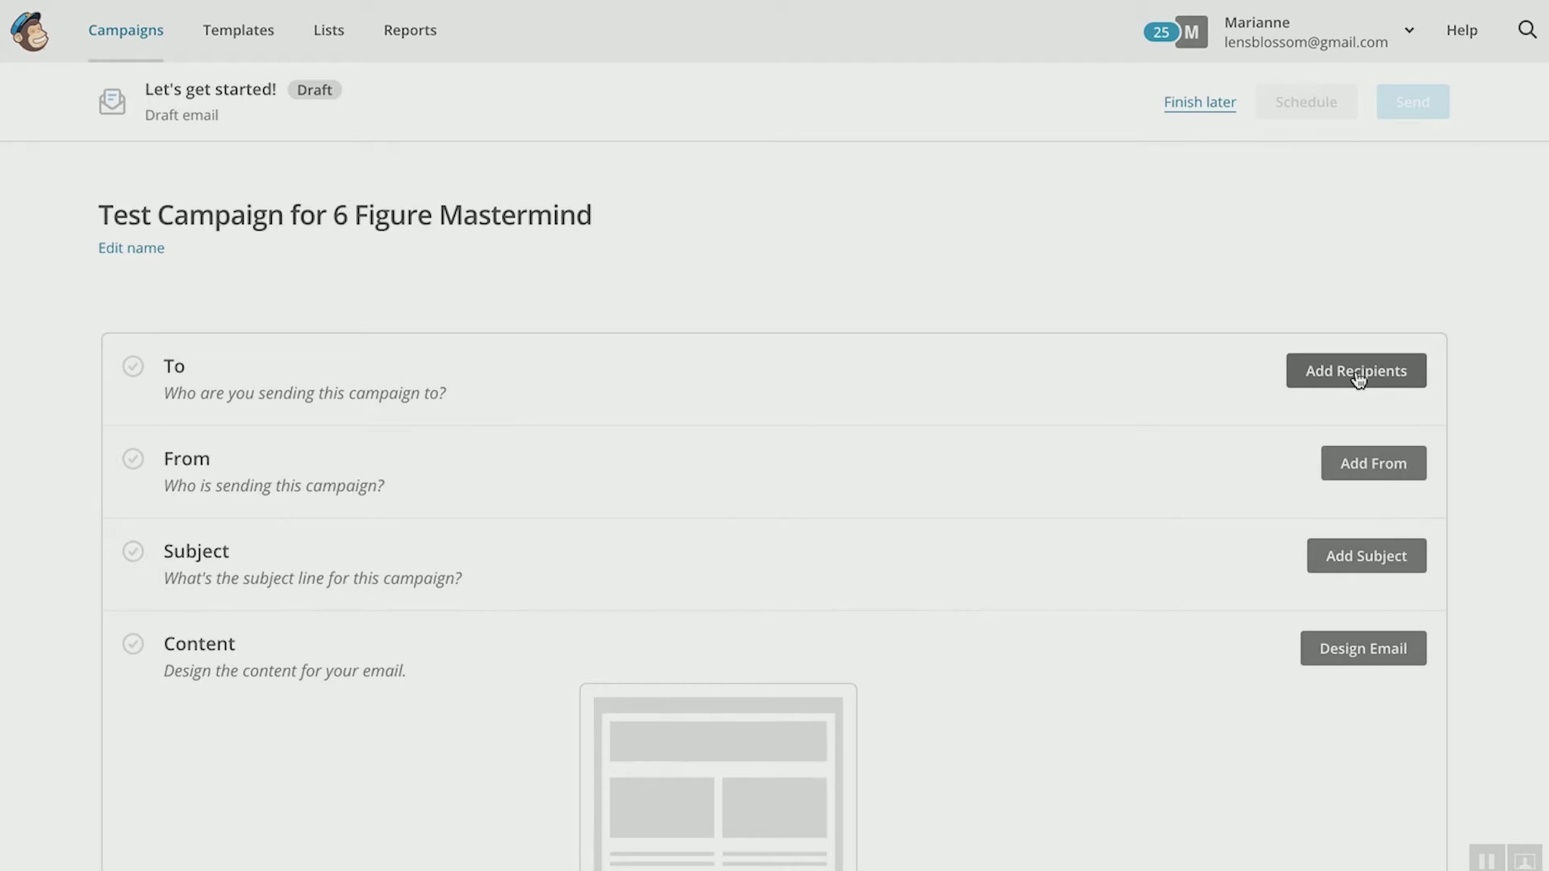
Step: Set the campaign's recipients to the Workshop audience list
left_click(1359, 379)
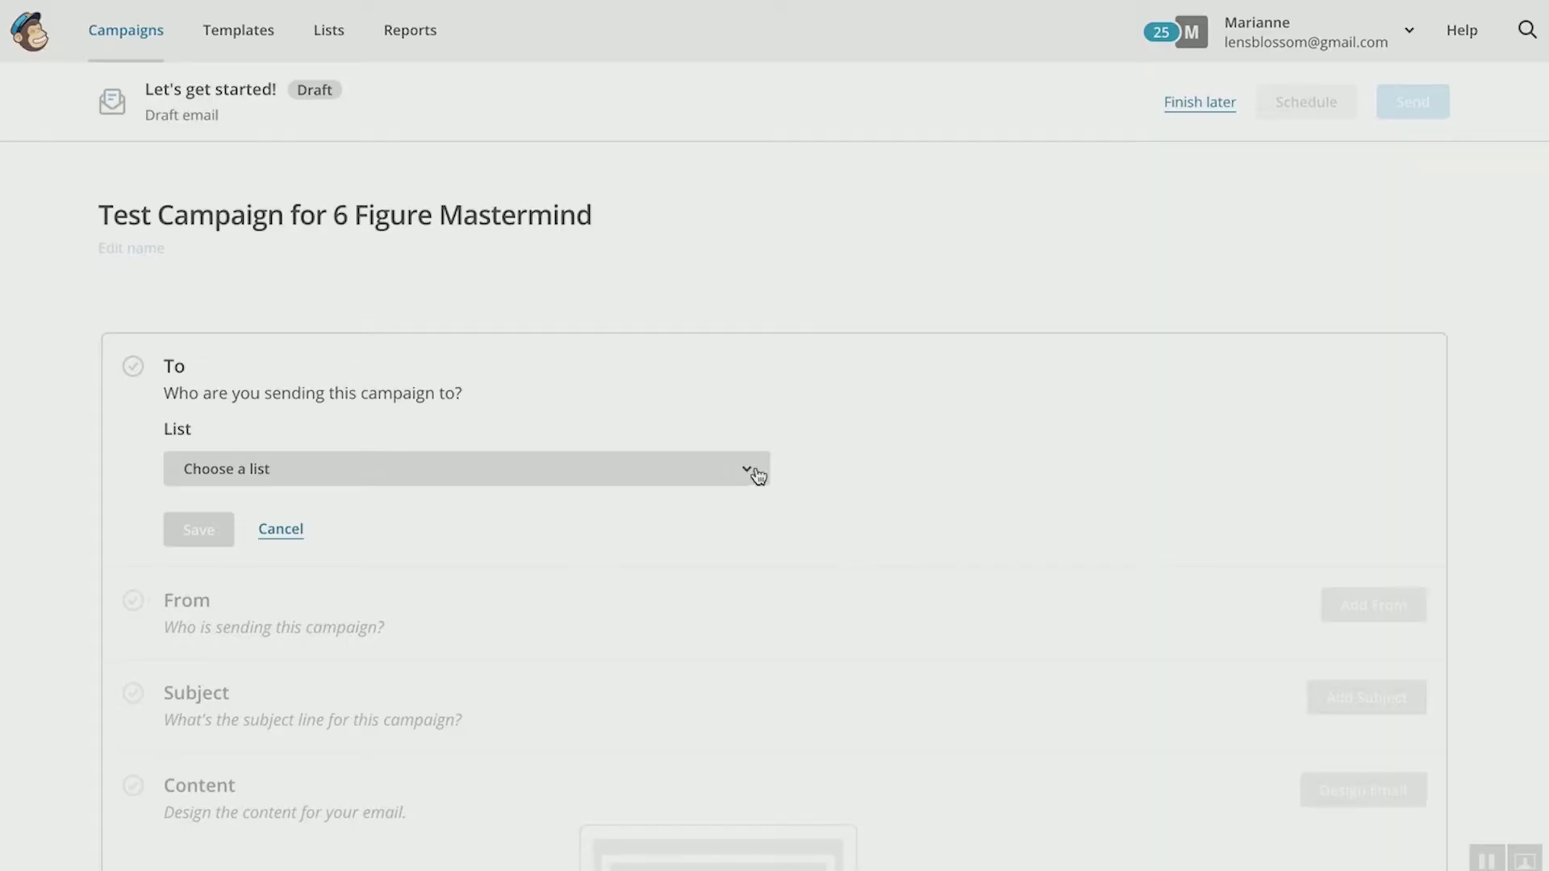
left_click(749, 475)
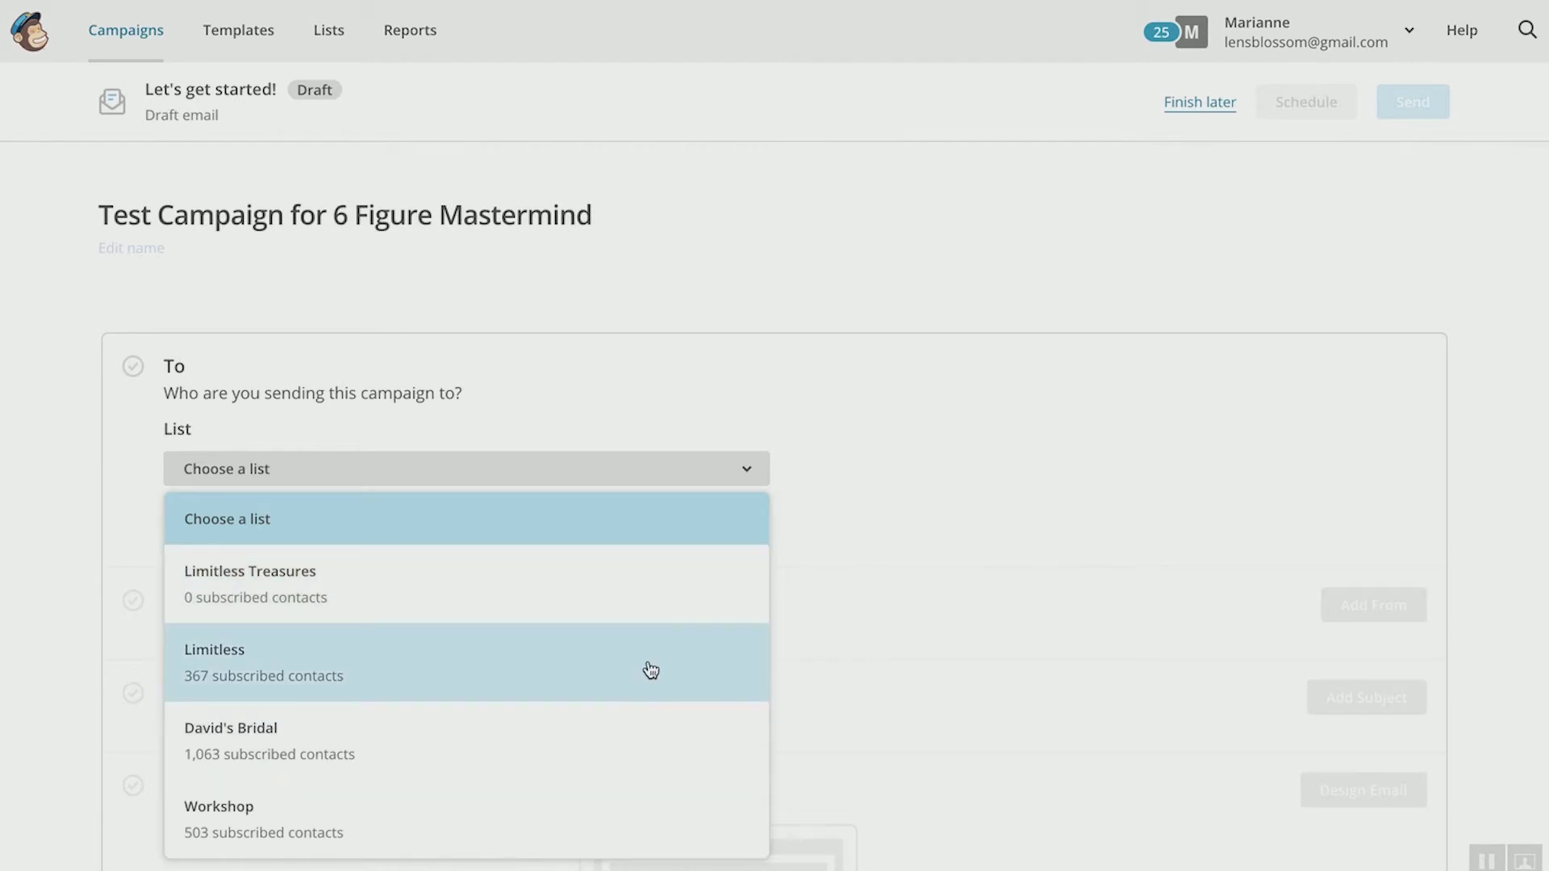
left_click(597, 810)
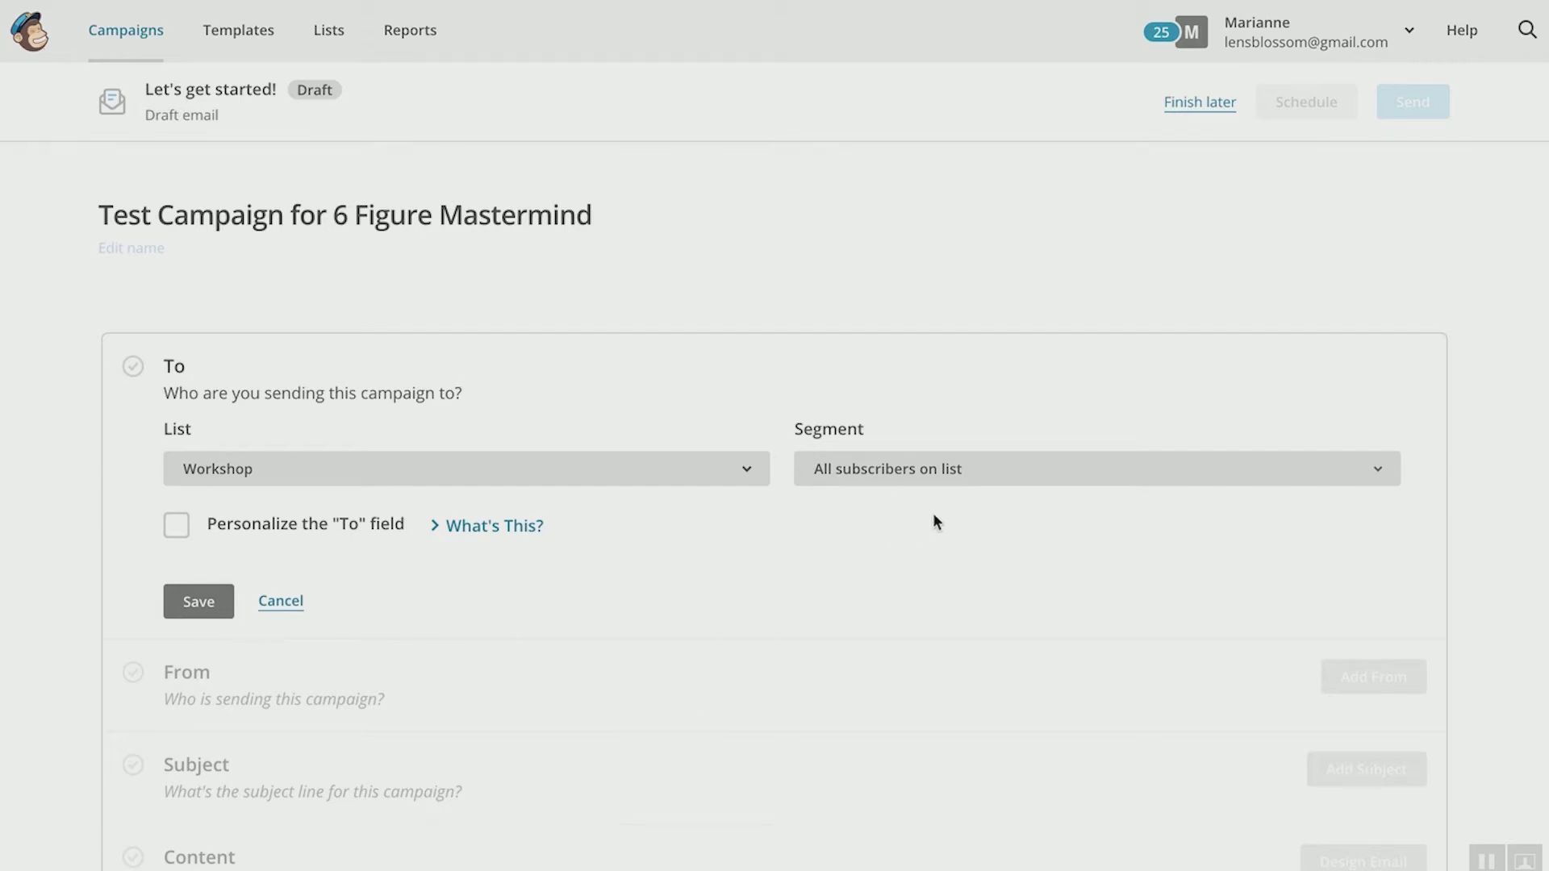
Step: Keep 'All subscribers on list' as the Workshop list segment
left_click(1006, 470)
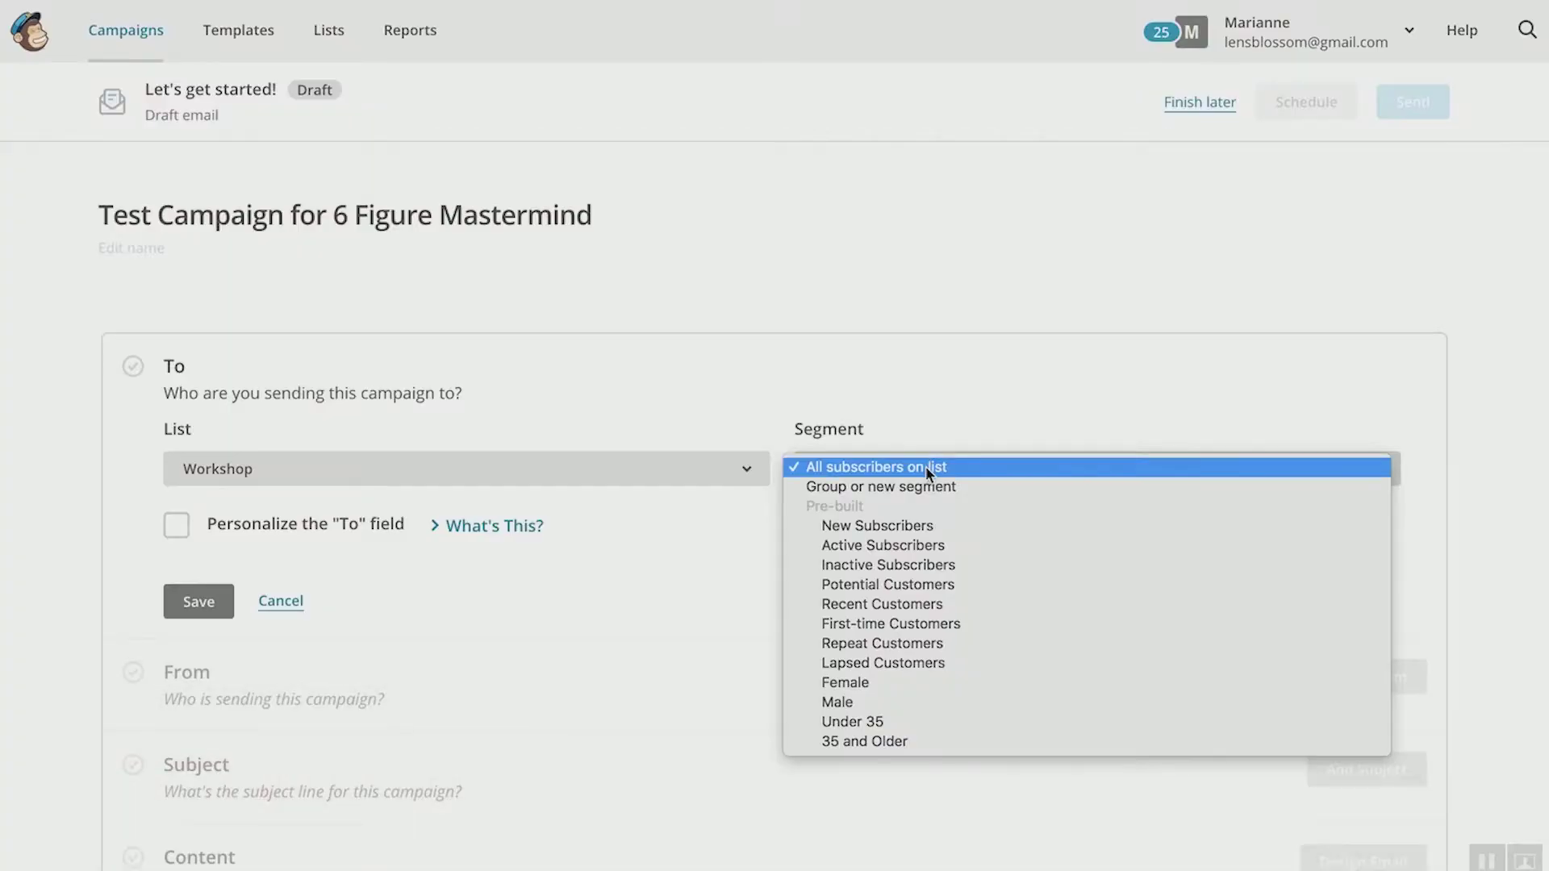
left_click(926, 468)
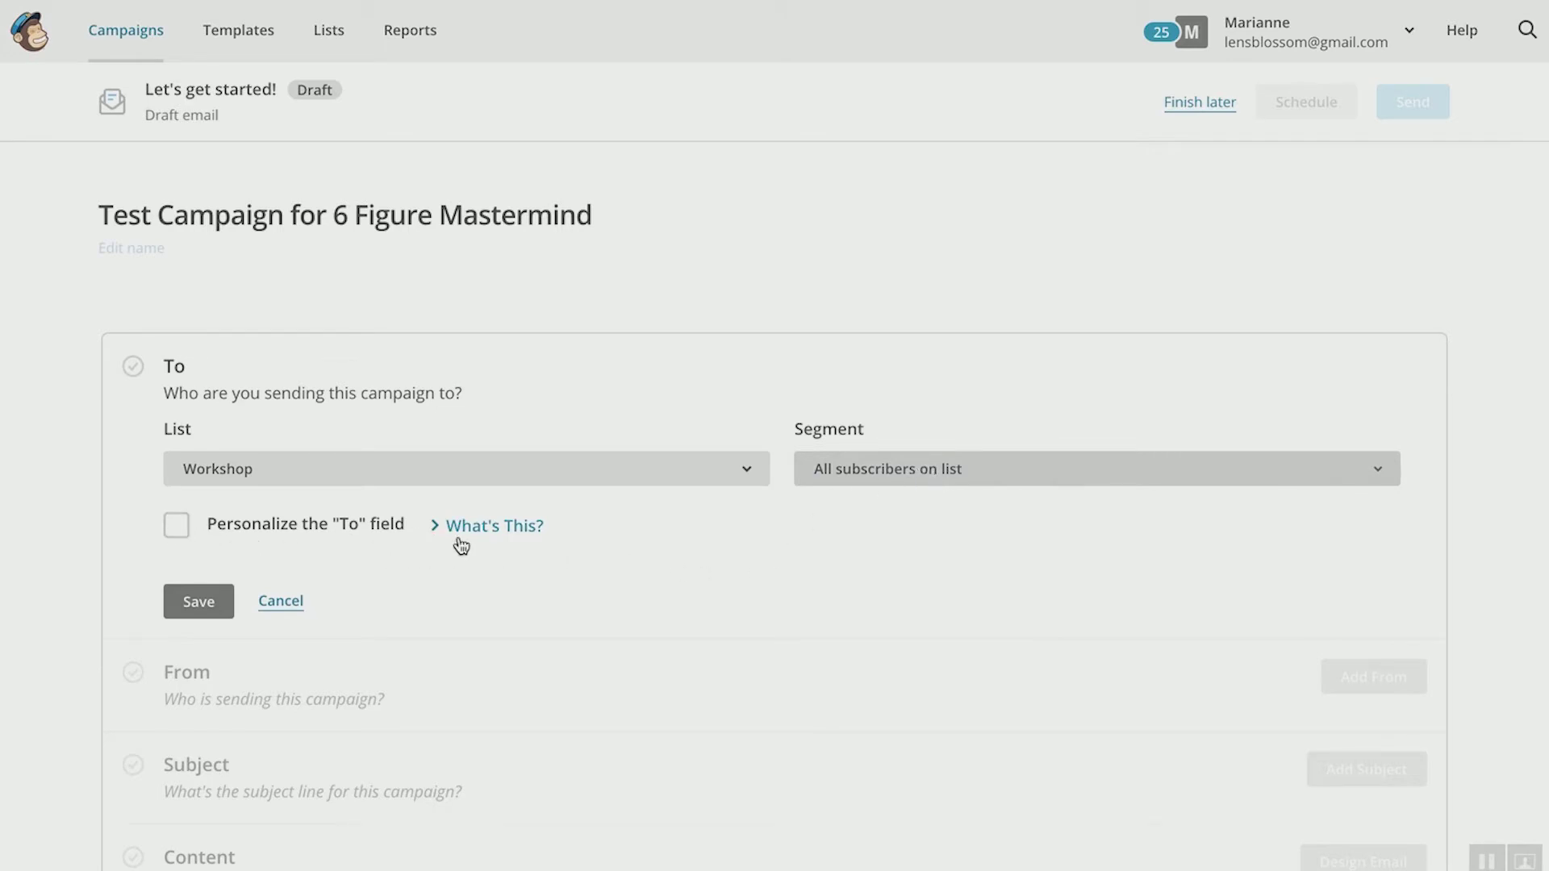
Step: Personalize the To field with a Custom merge tag for the 'Hey there!' greeting
left_click(176, 526)
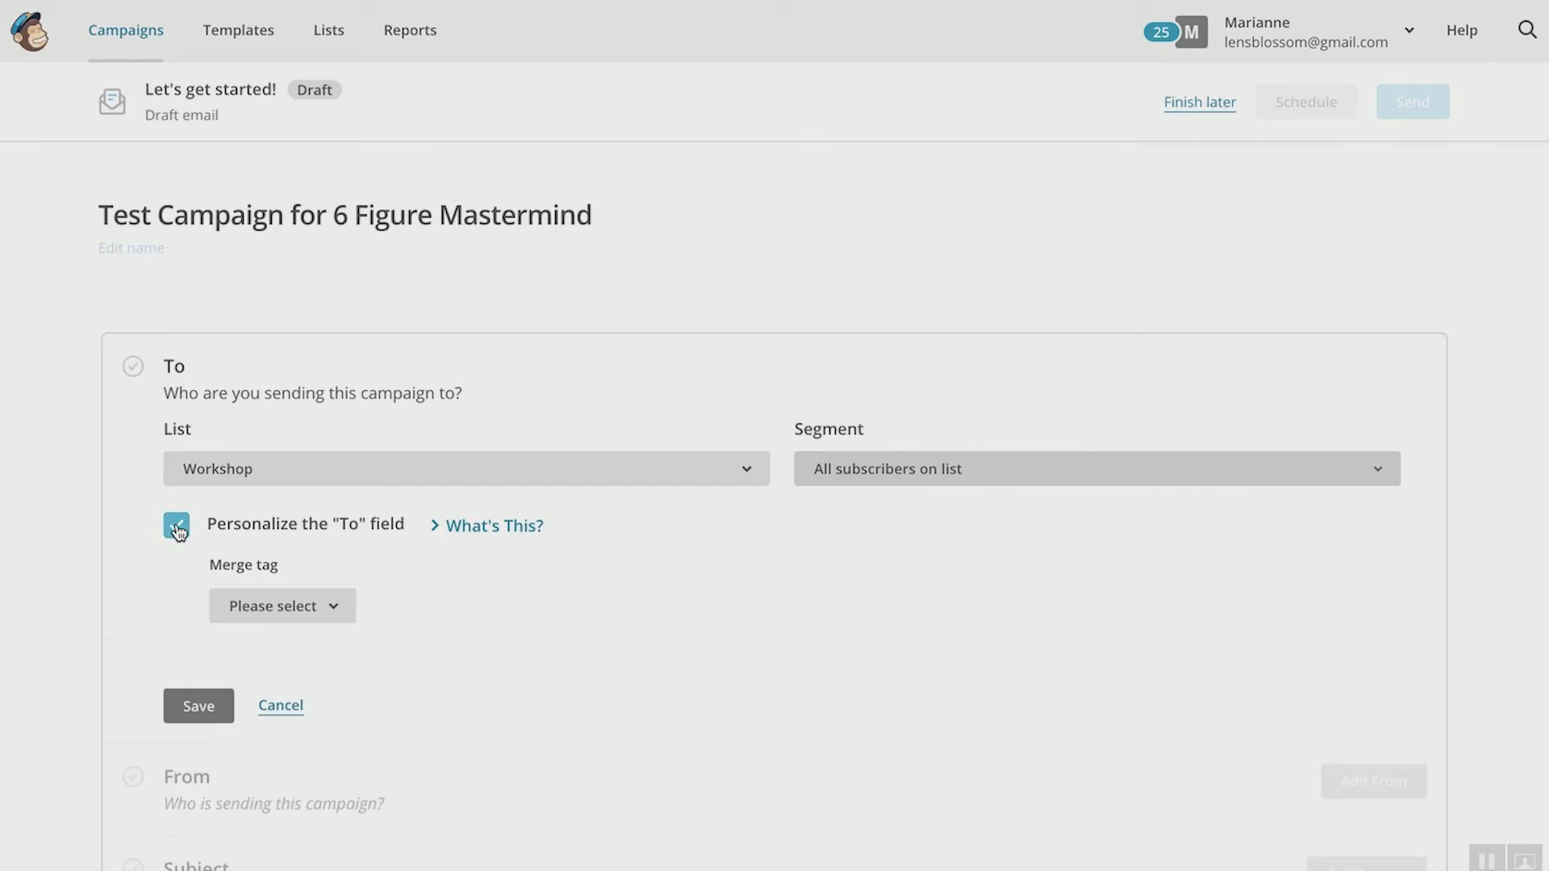
left_click(333, 620)
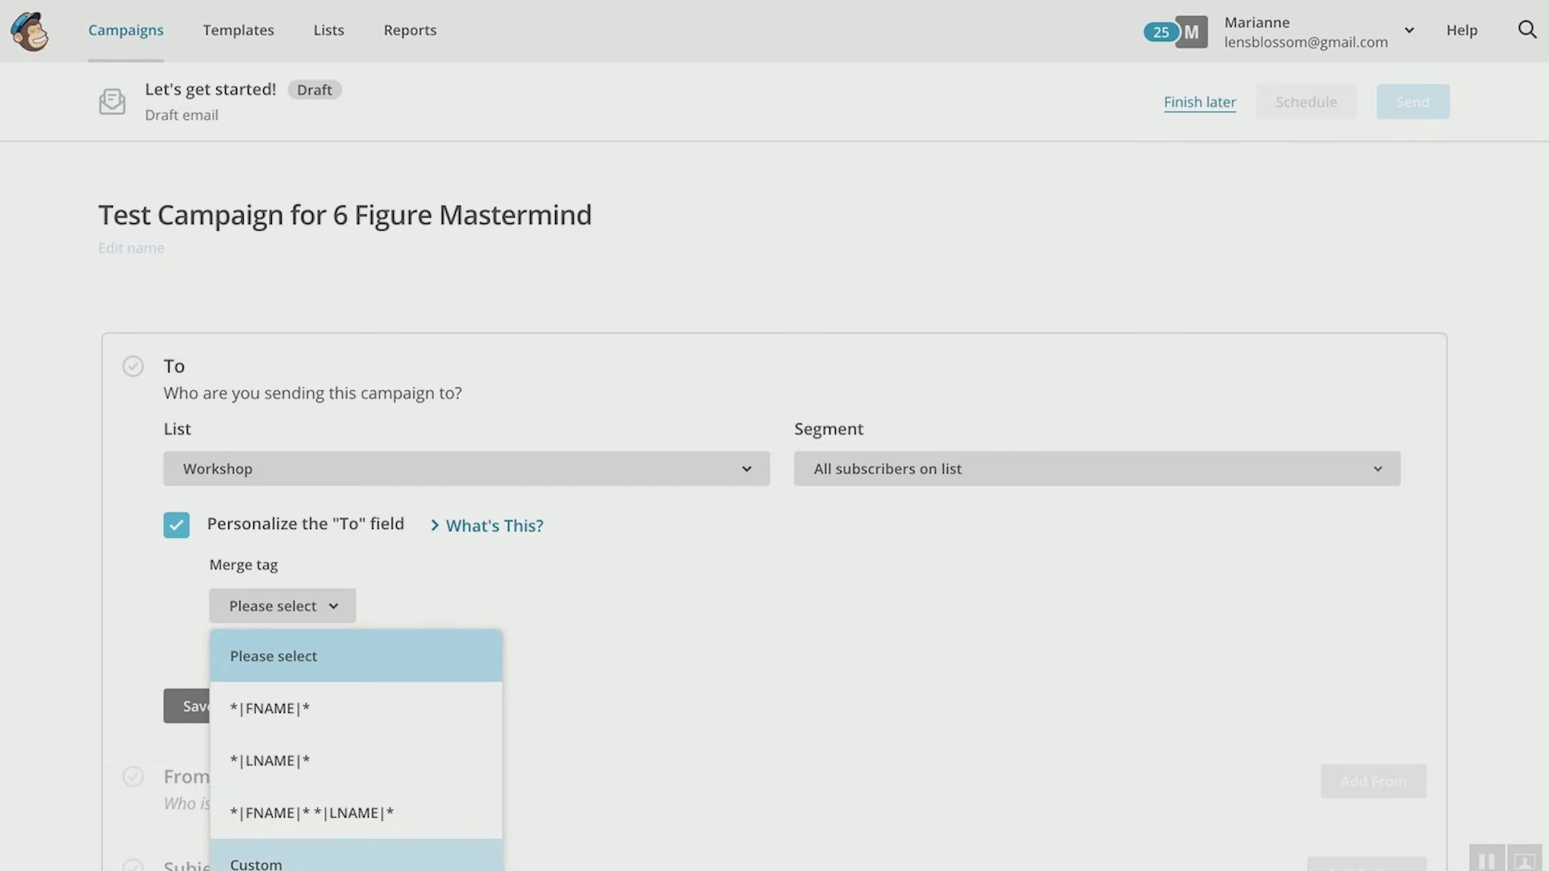
left_click(266, 861)
left_click(426, 607)
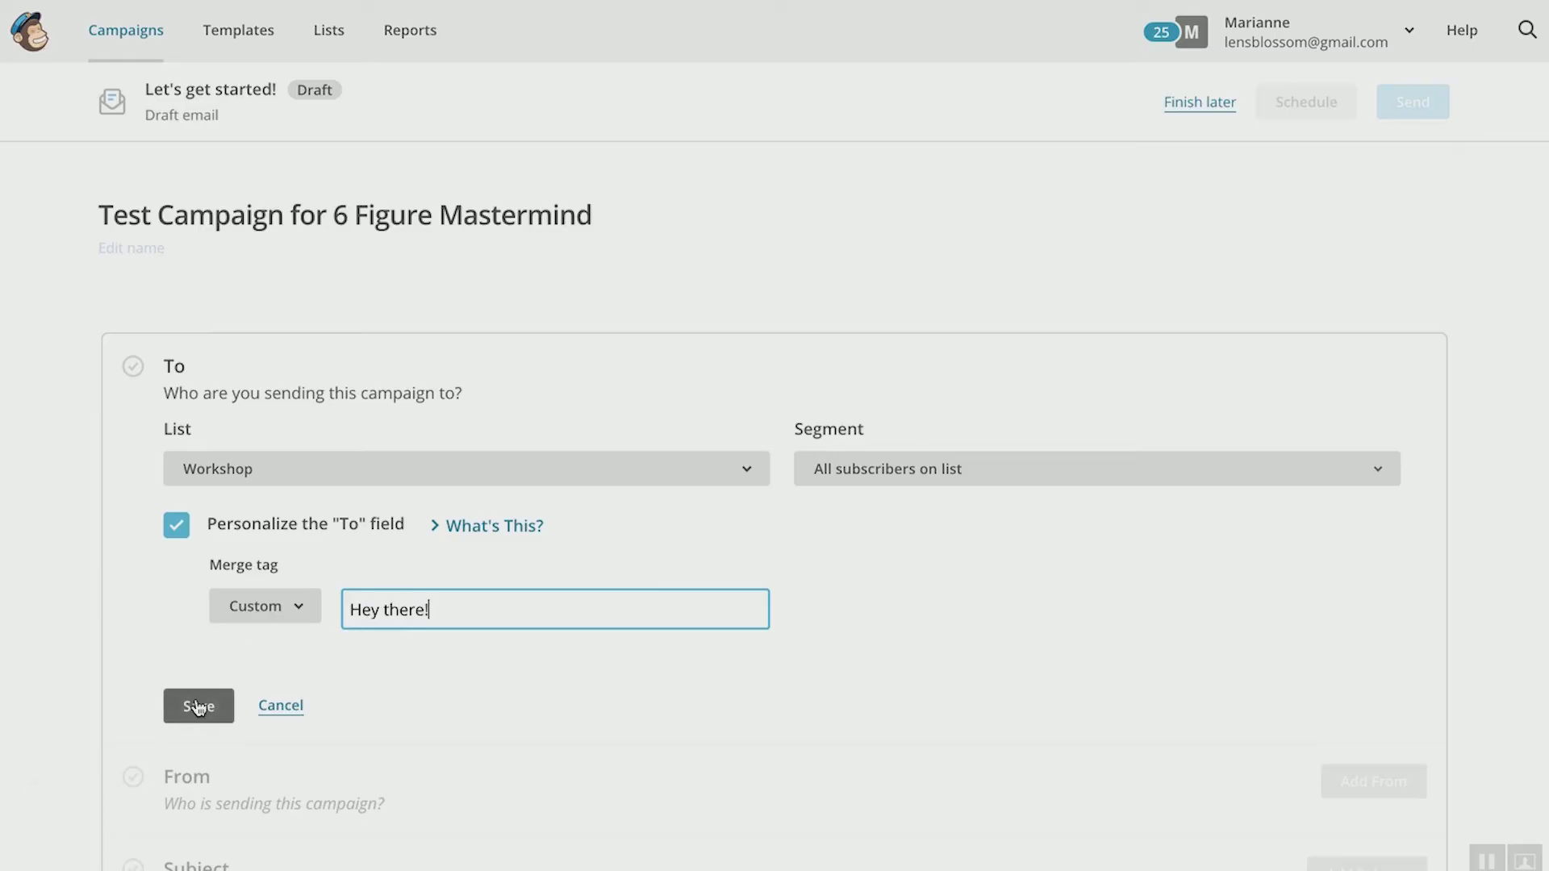
Step: Save the To section: all subscribed Workshop contacts, 503 recipients
left_click(196, 706)
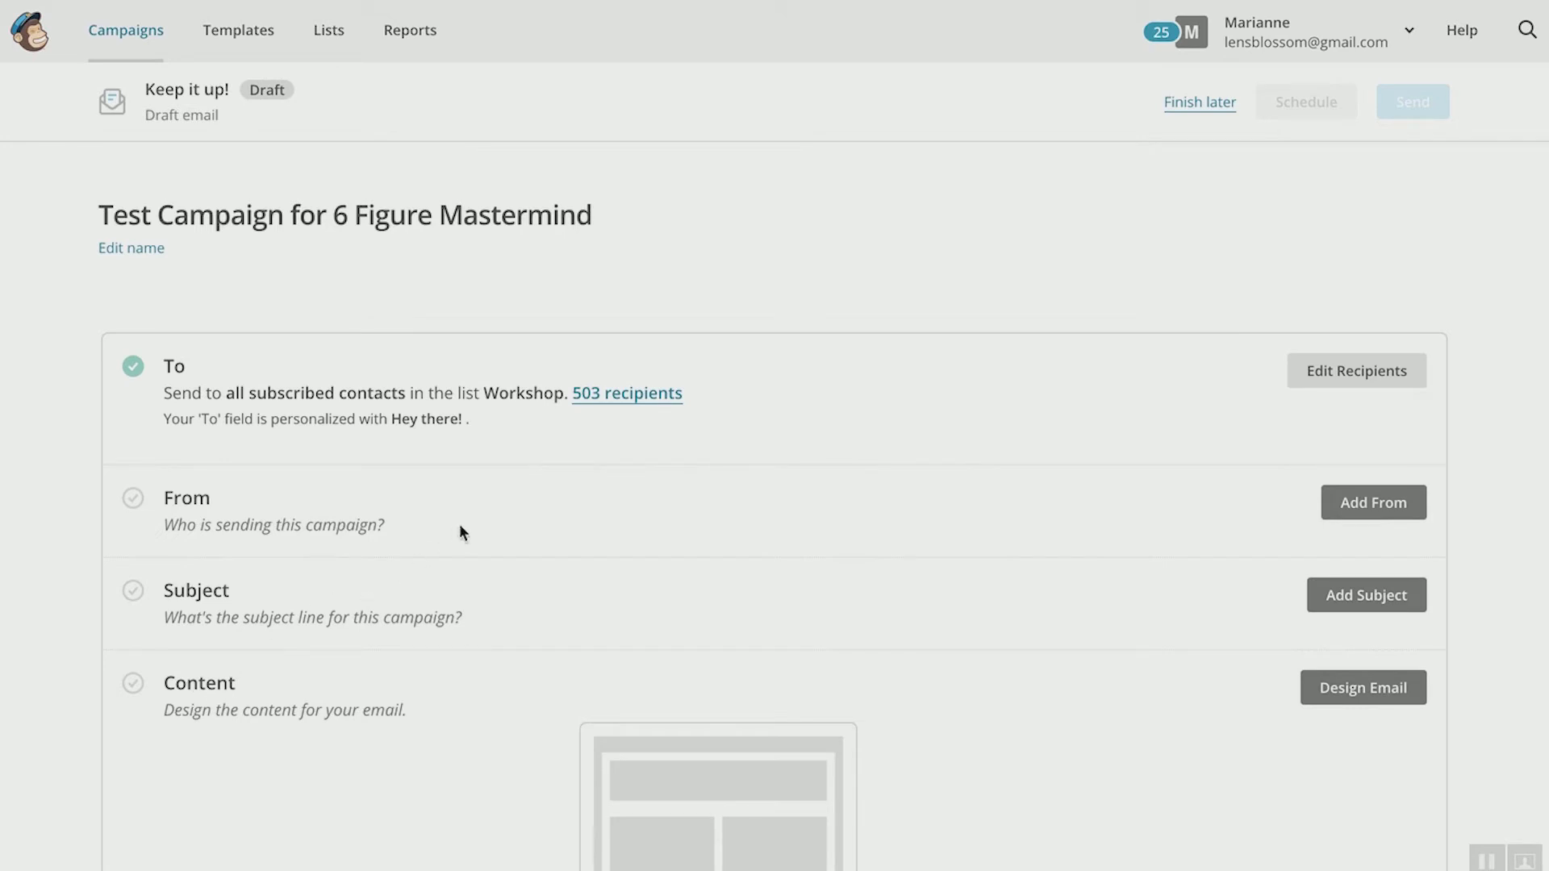
Step: Replace the From name with the sender's full name and enter the new sender e-mail address
left_click(1342, 504)
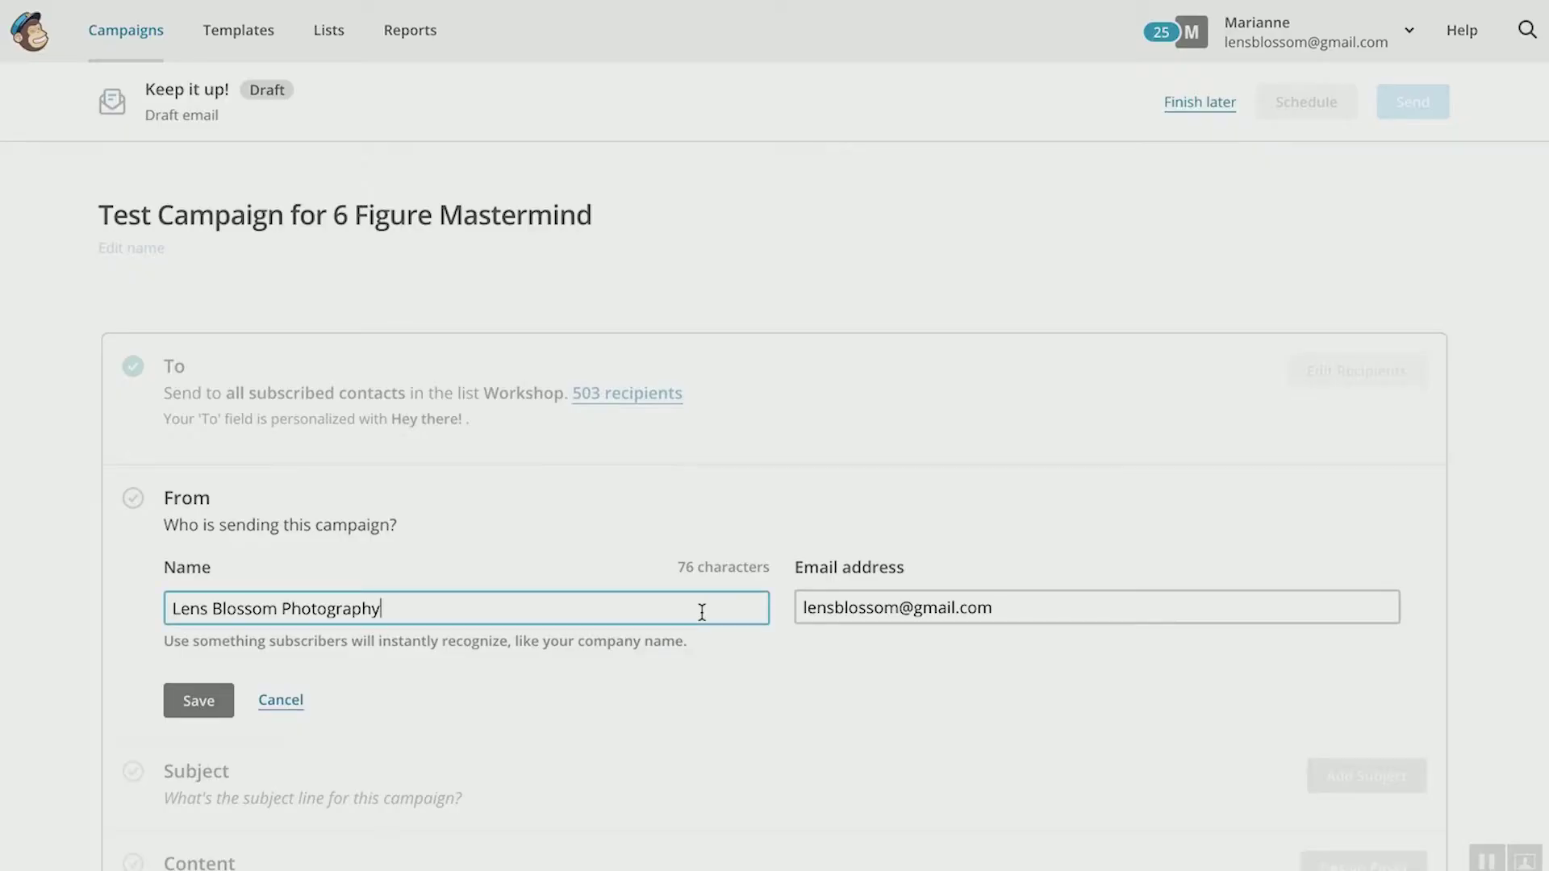
double_click(702, 612)
left_click(702, 611)
triple_click(702, 611)
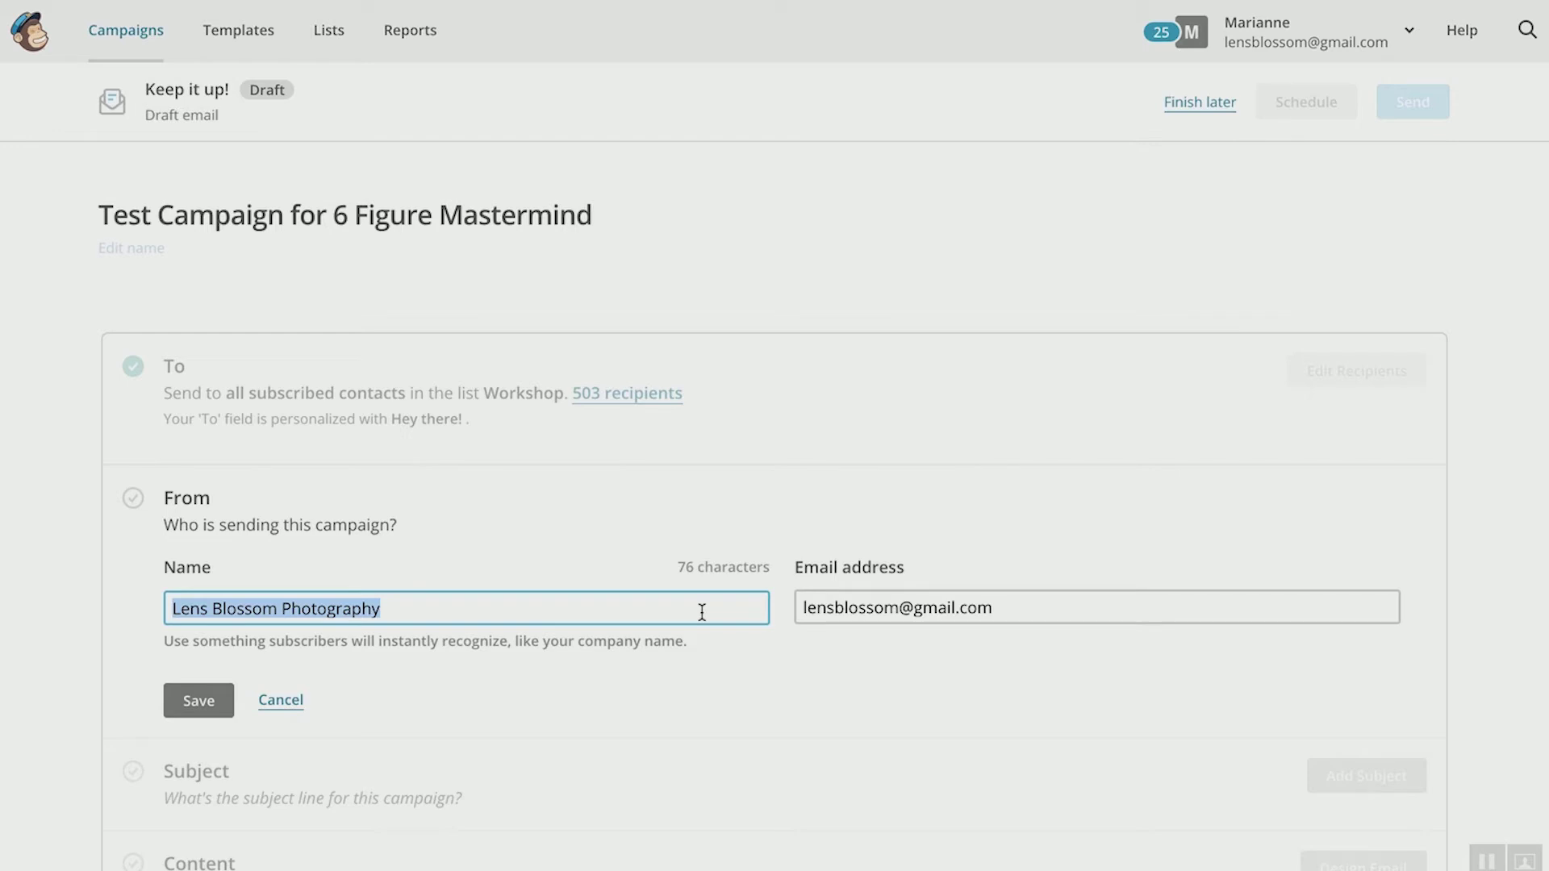
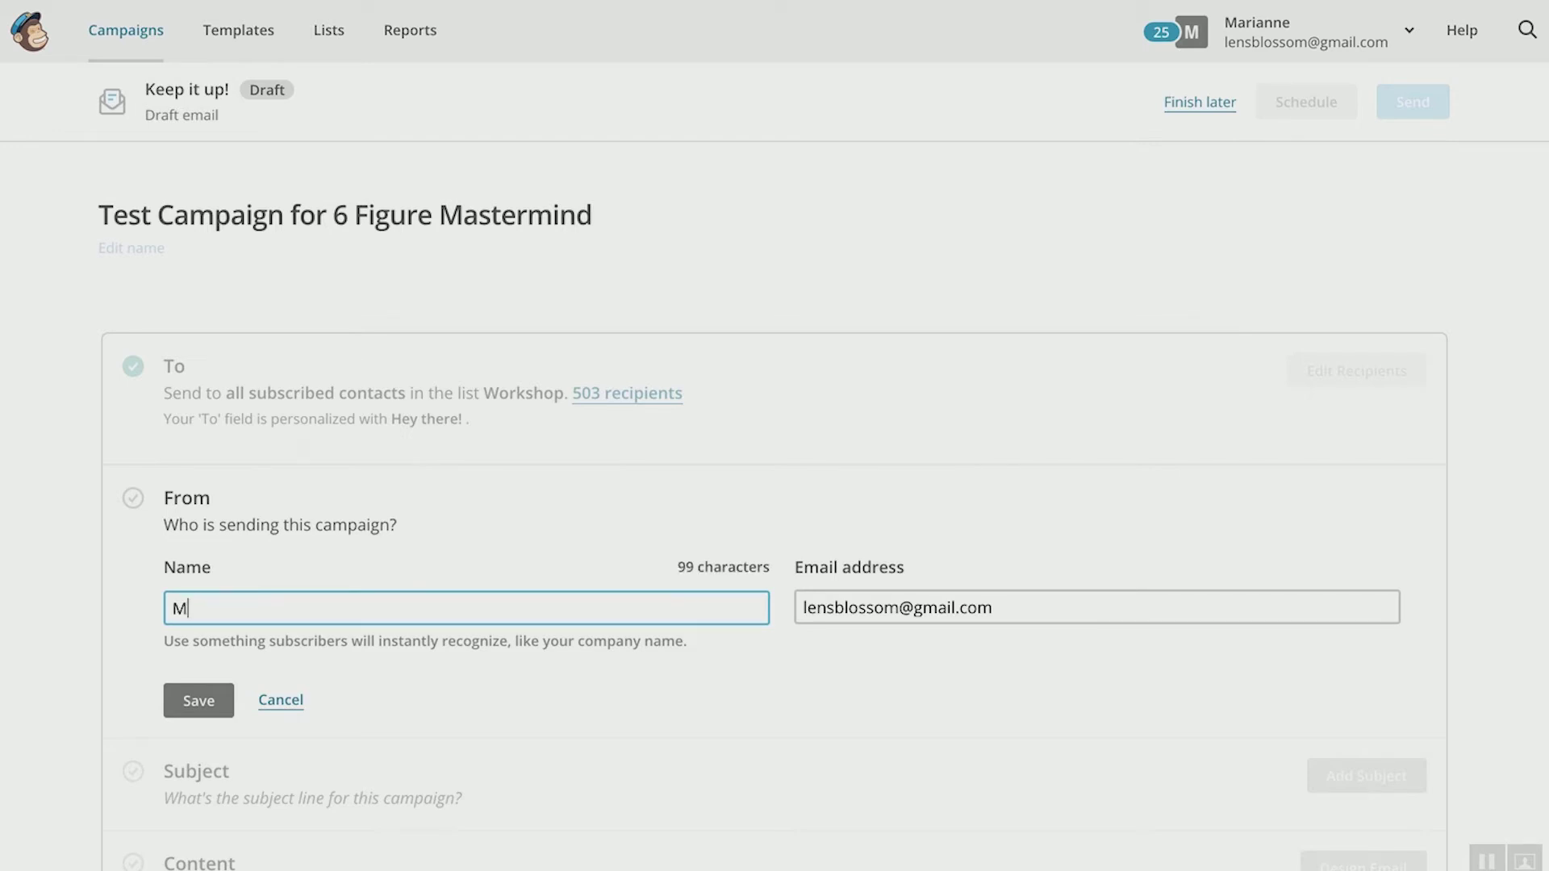
key("Tab")
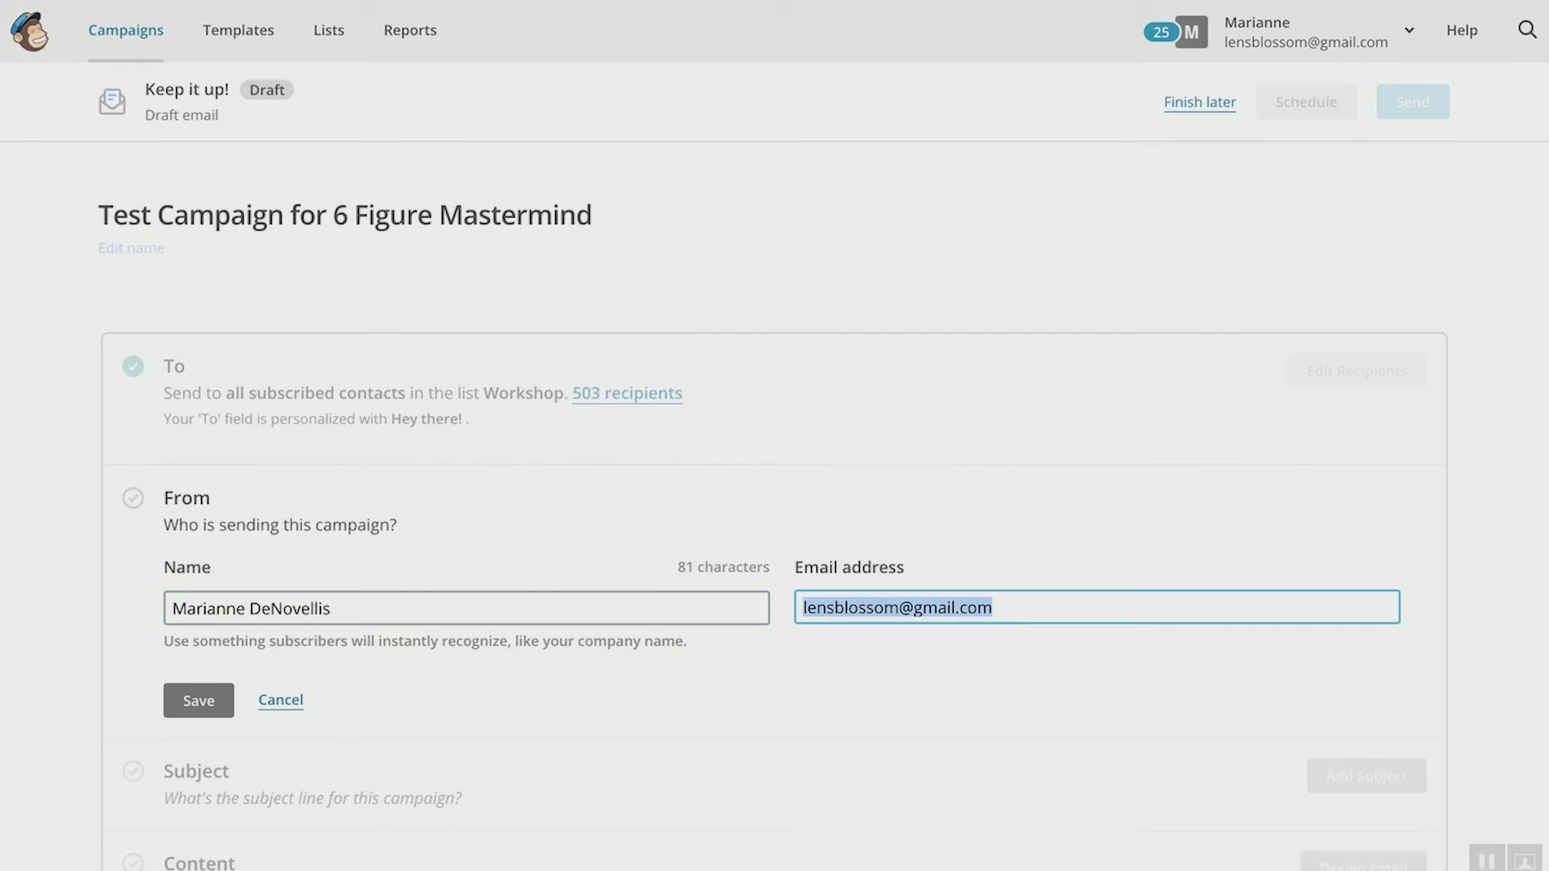
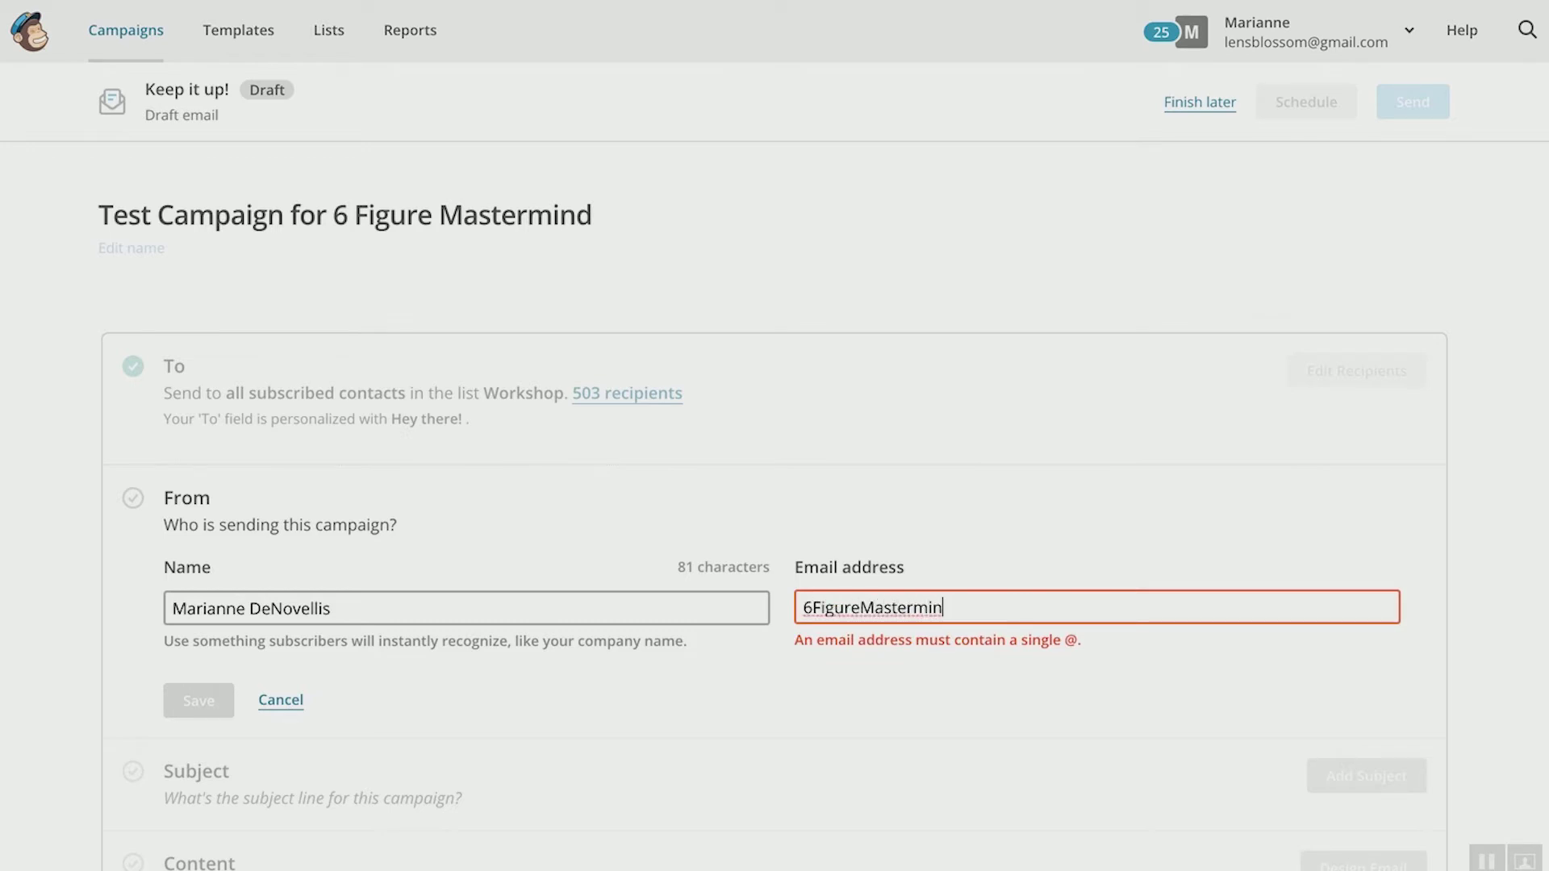
key("Tab")
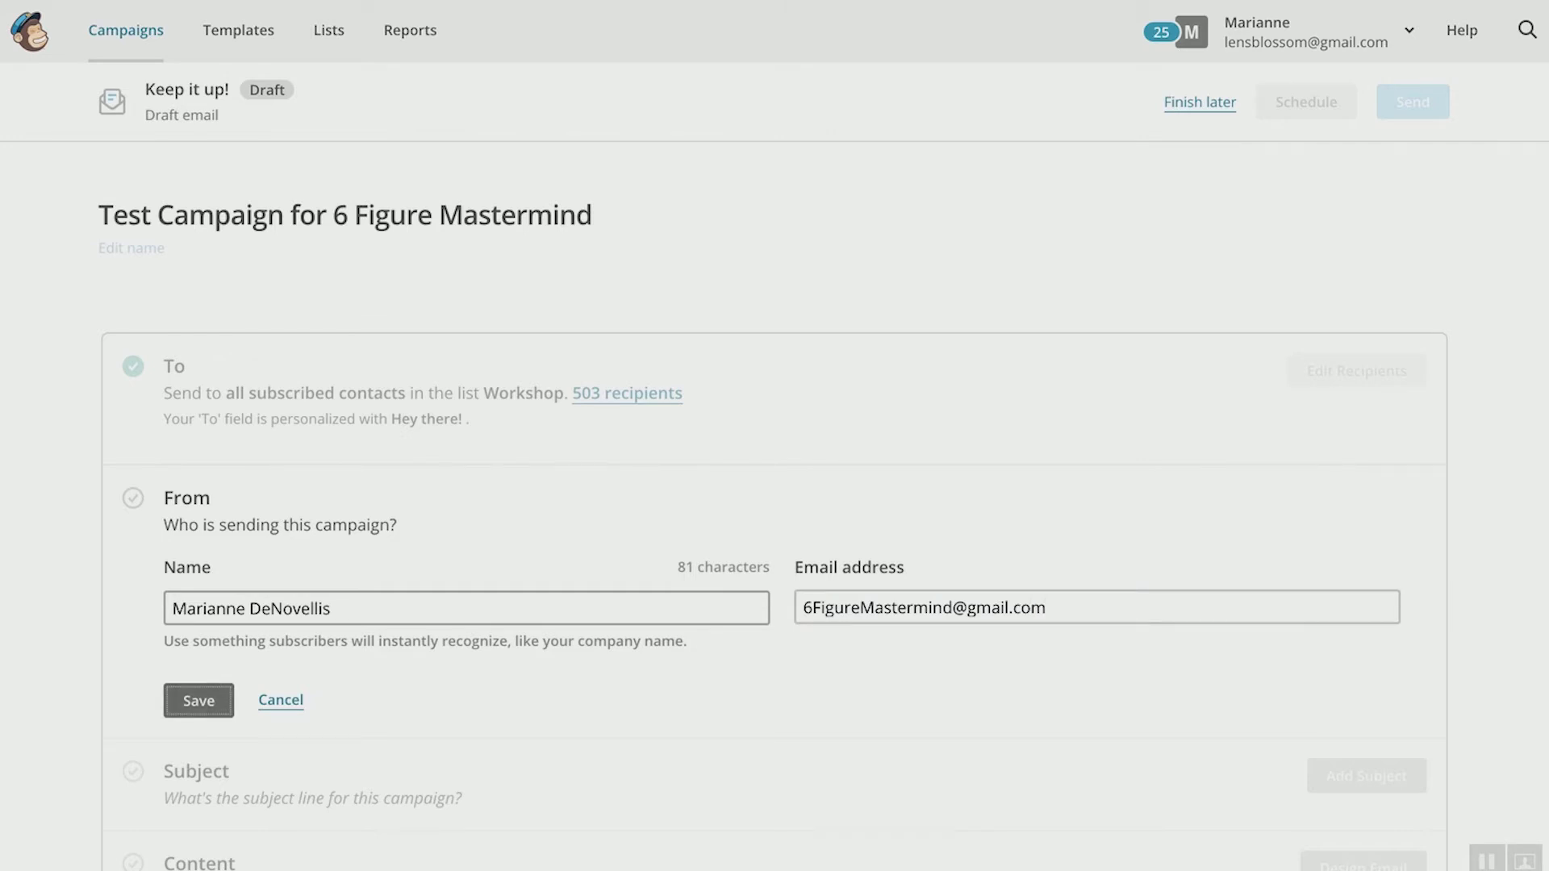
Step: Save the From details and write the subject line 'You'll never guess what I found'
left_click(208, 707)
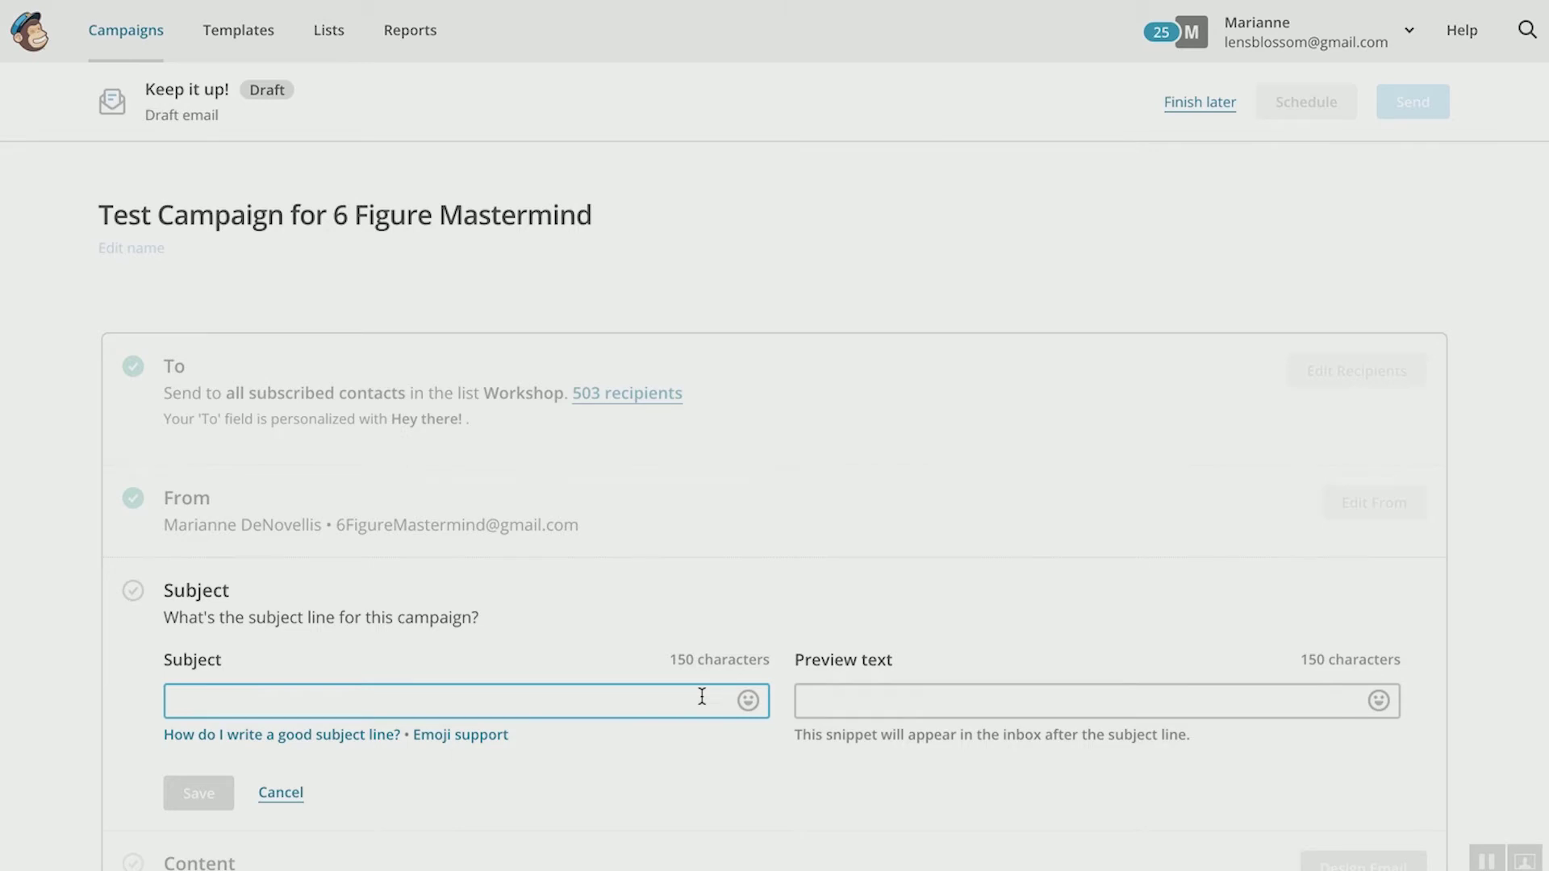
type("u")
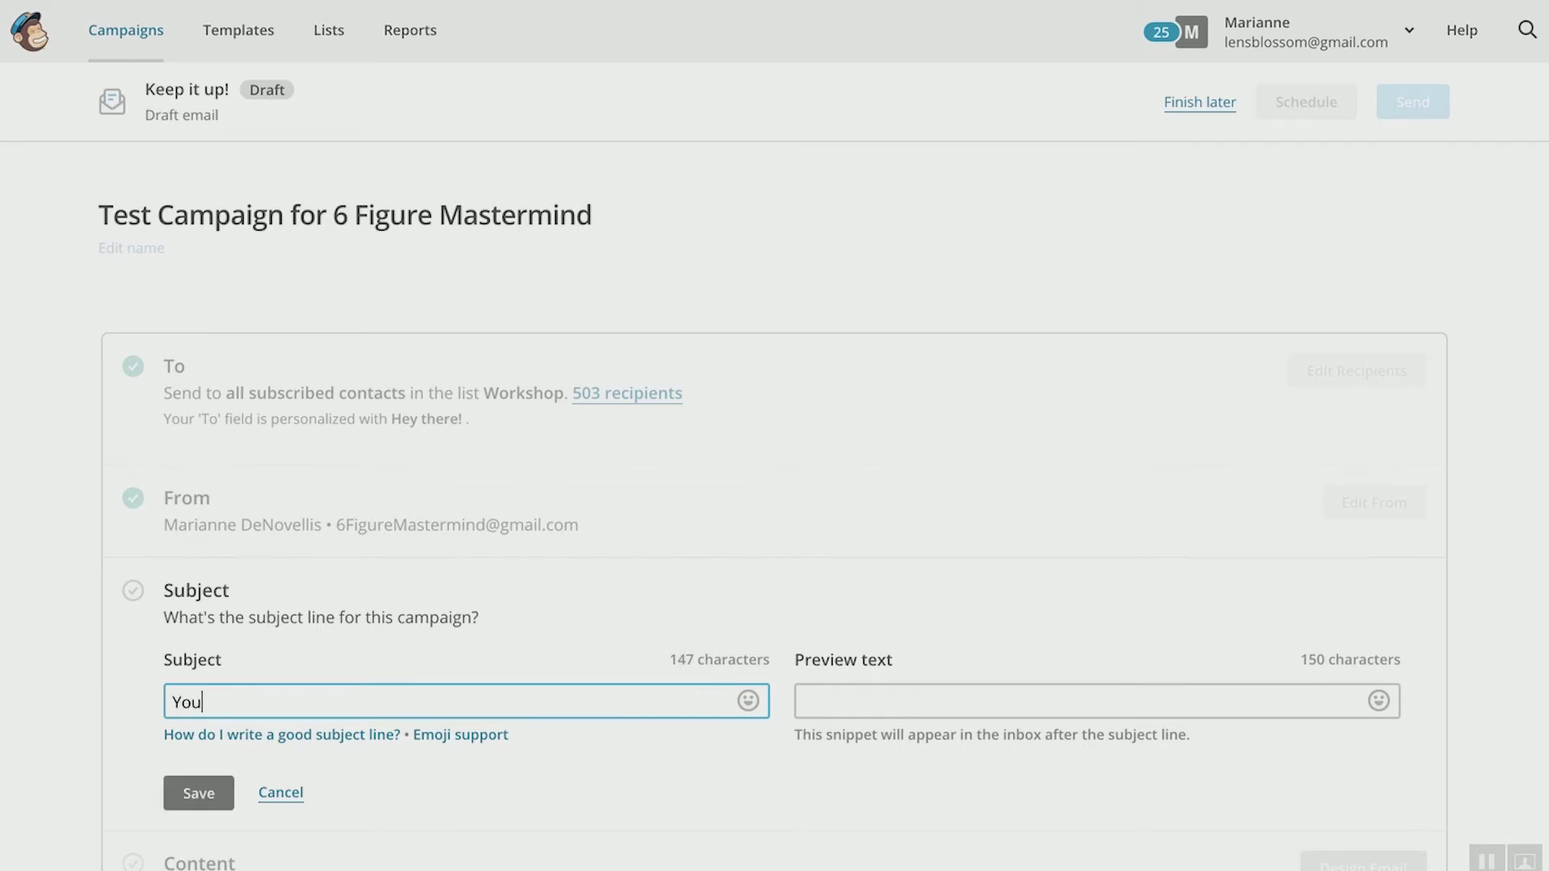
type("'ll never guess what I found")
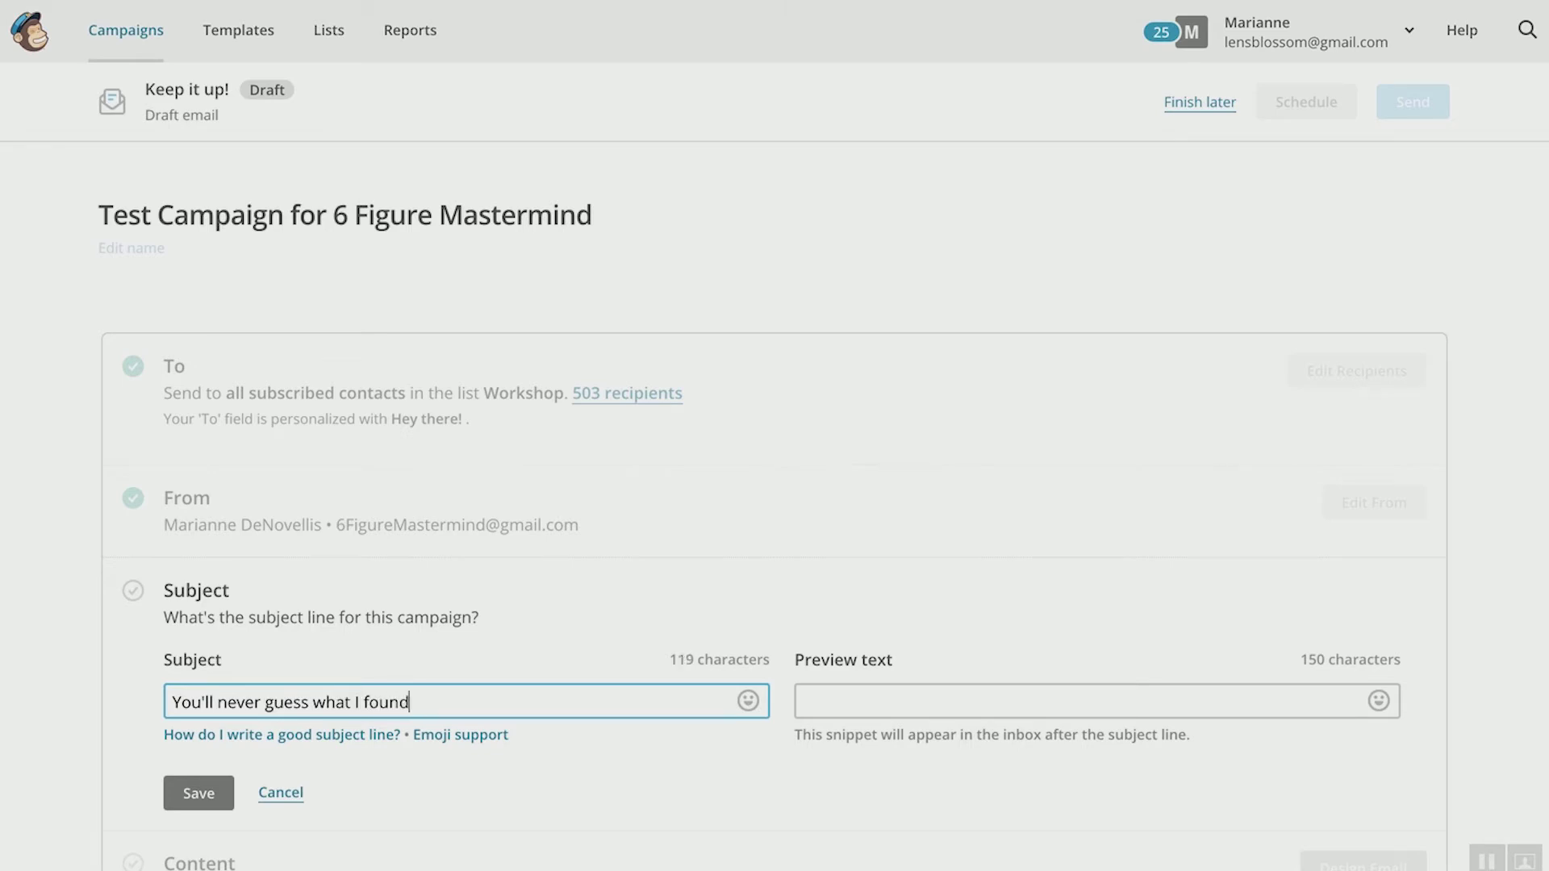
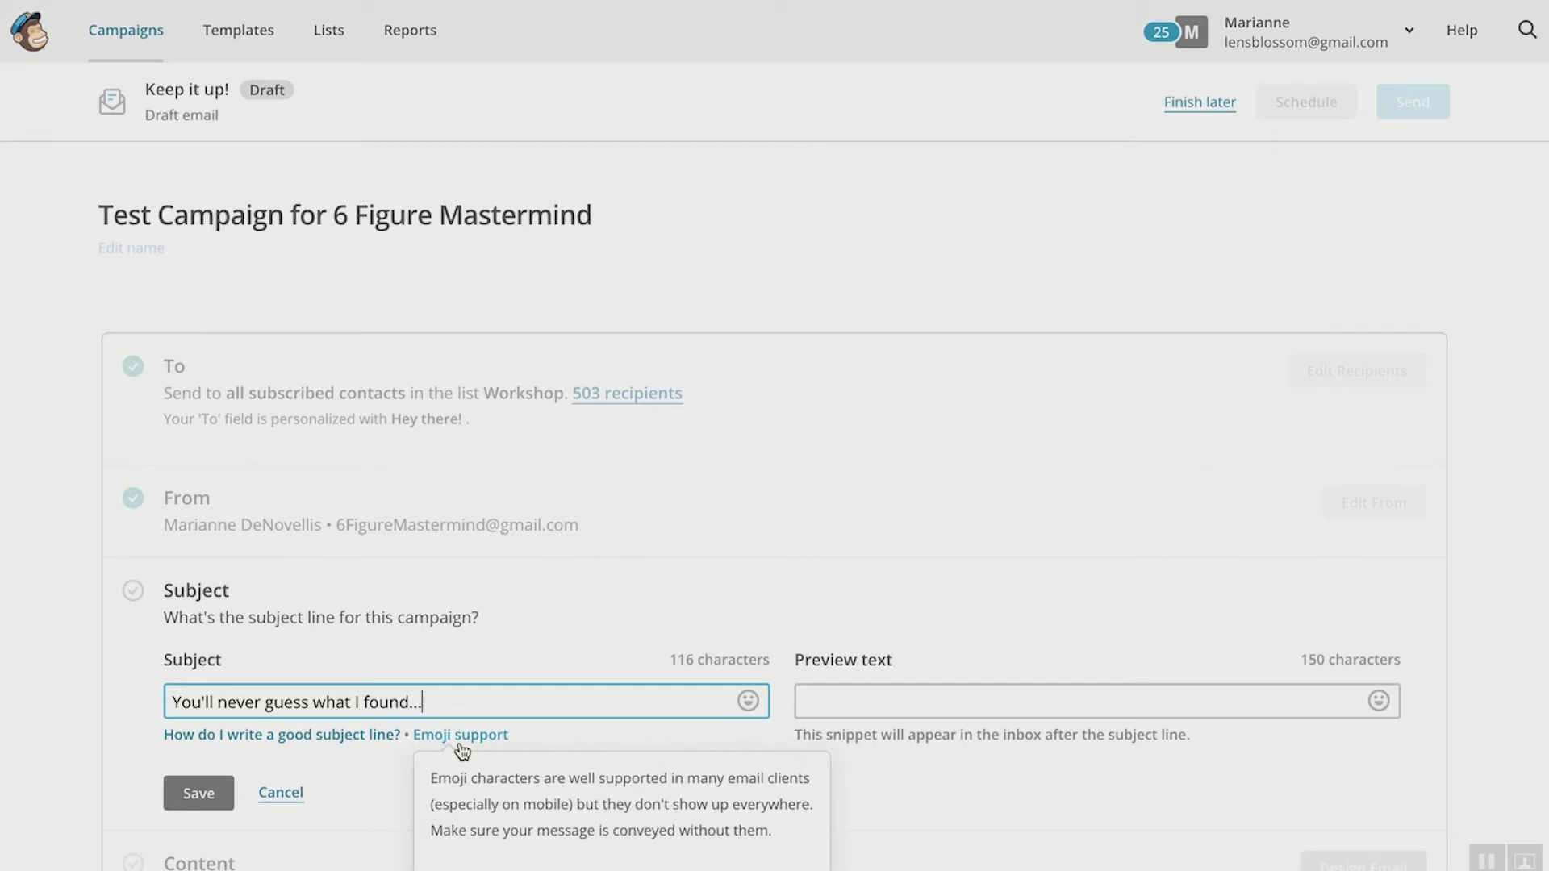
Step: Finish the subject line and place the cursor in the empty Preview text field
scroll(461, 749, "down", 1)
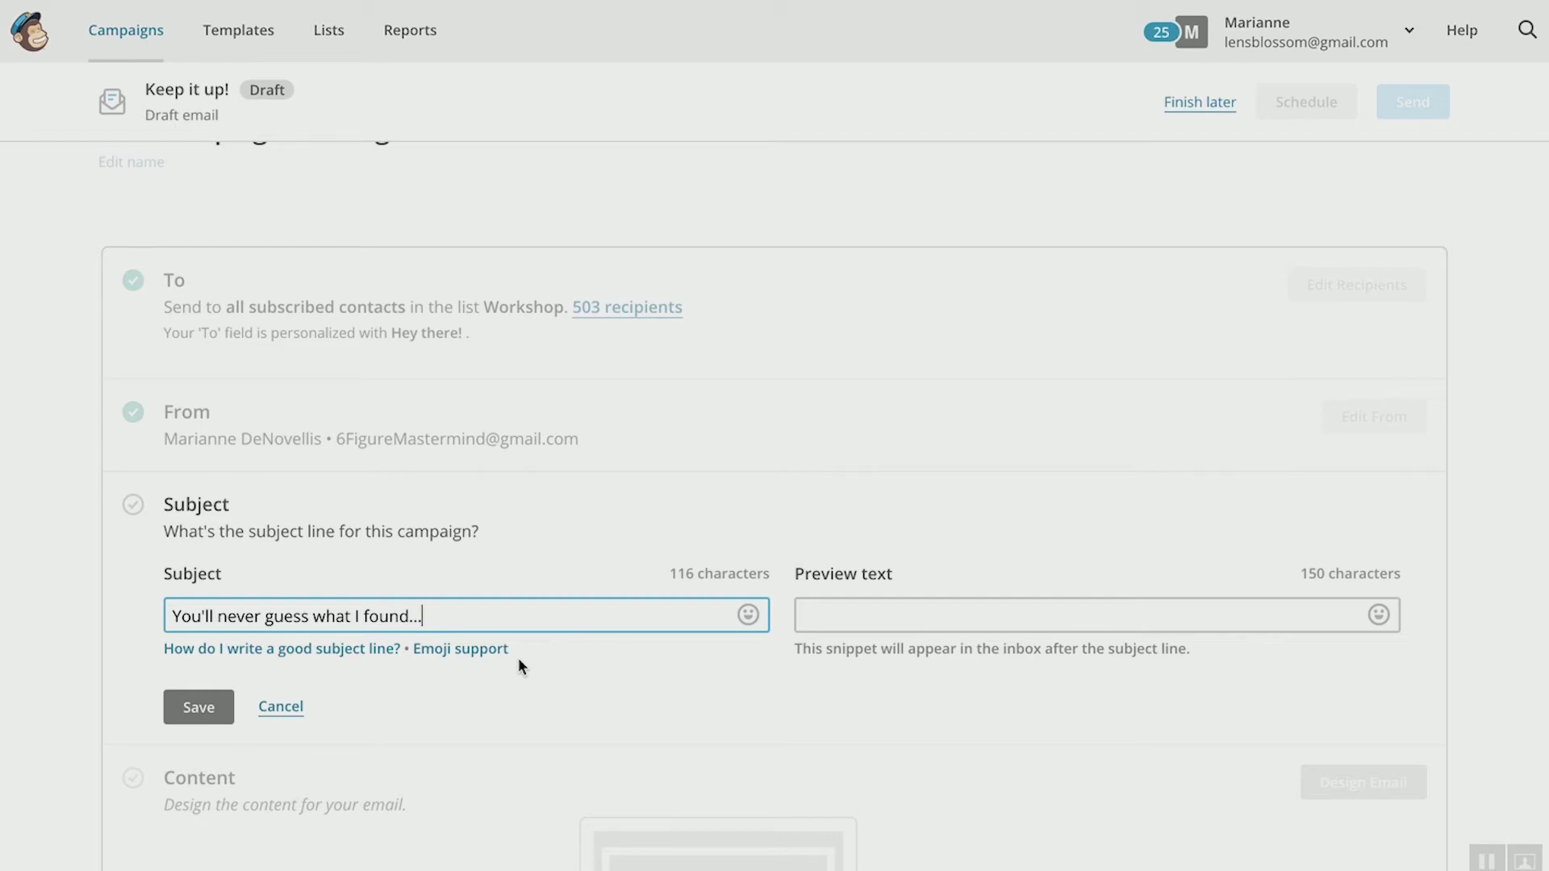
left_click(518, 656)
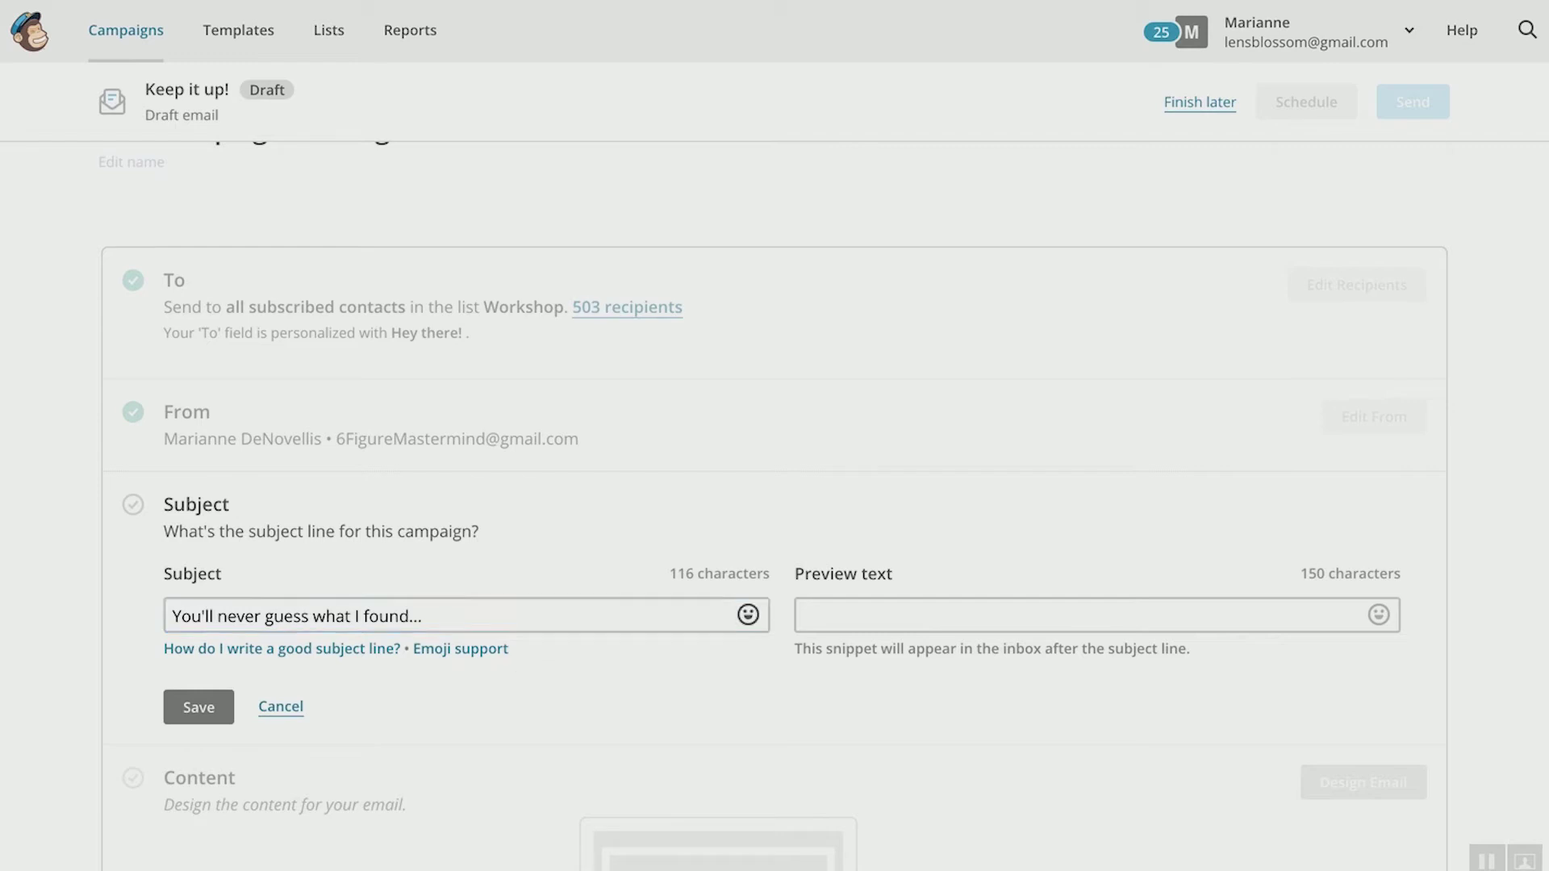
left_click(813, 619)
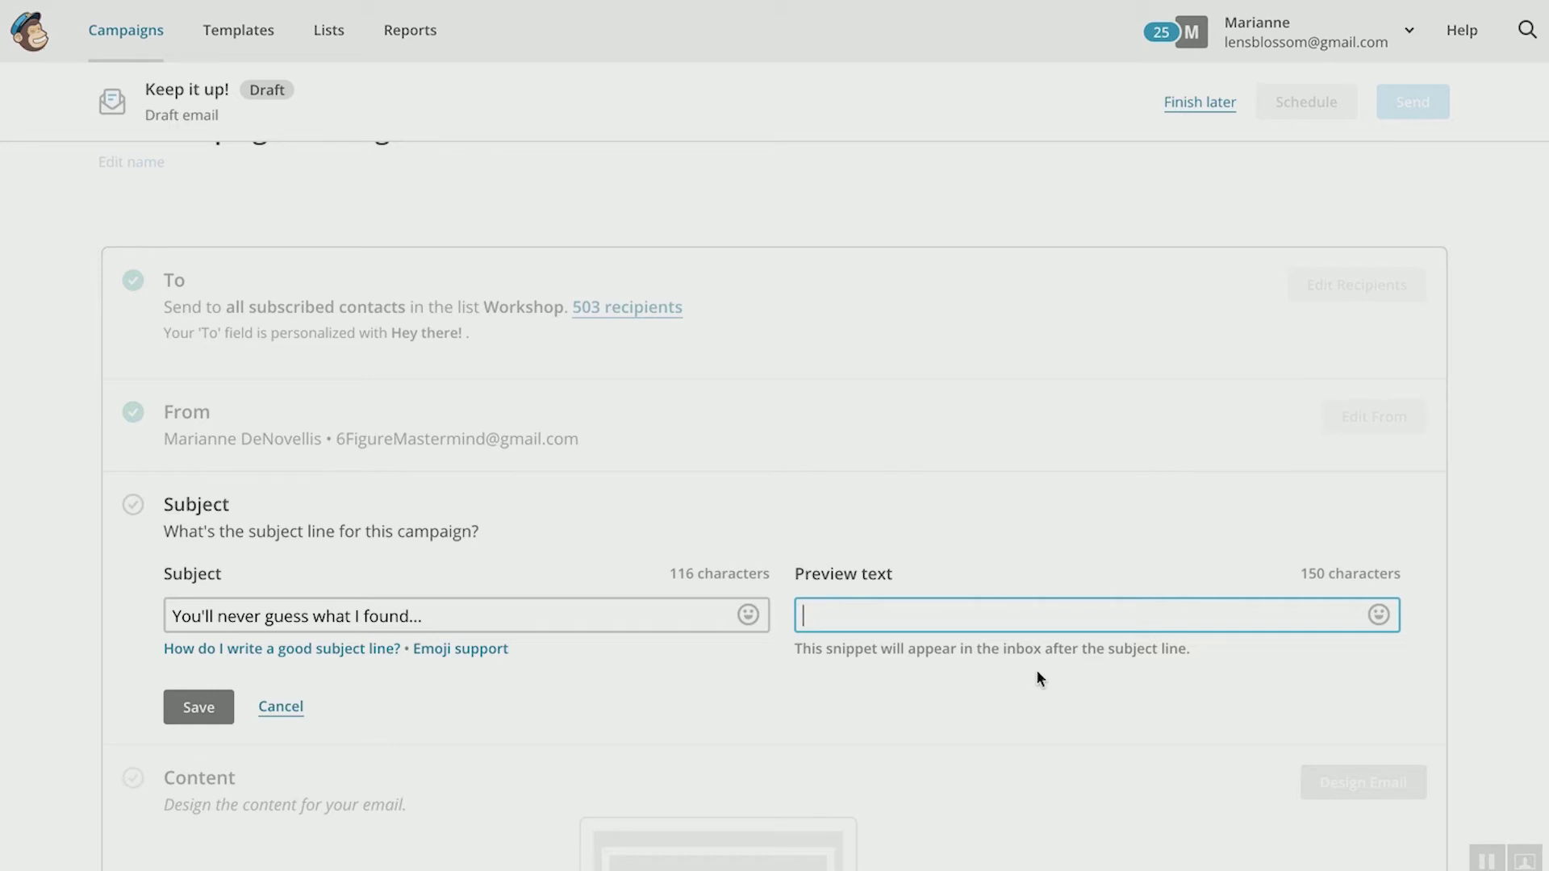
Step: Enter the preview text 'I went to my 57th seminar and found an amazing idea' and save
type("I went to my 57th sema")
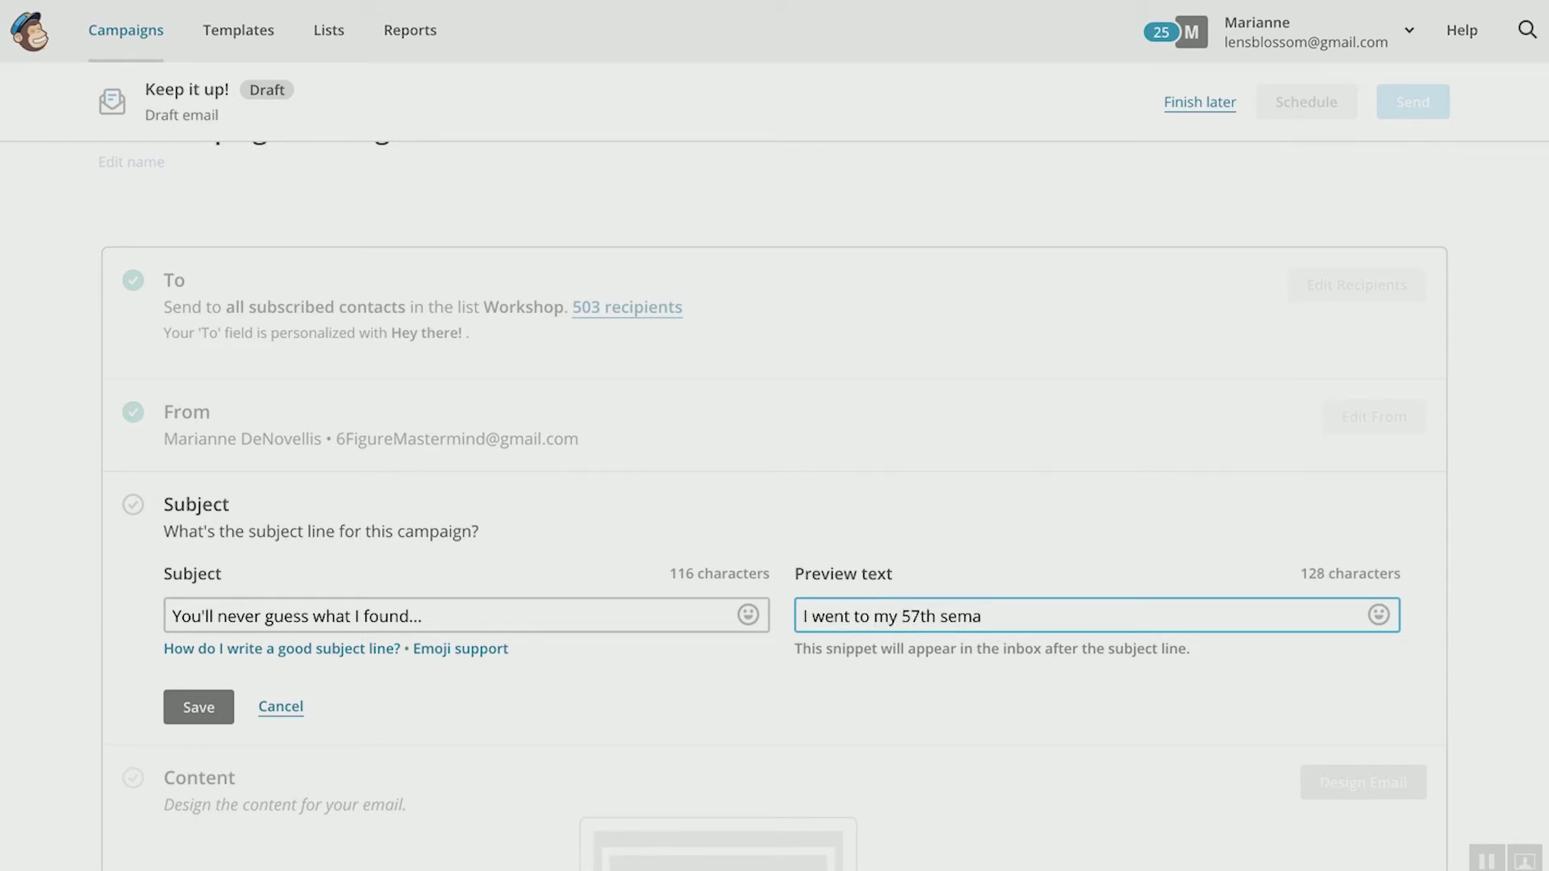
key("BackSpace")
type("inar and found an amazing ide")
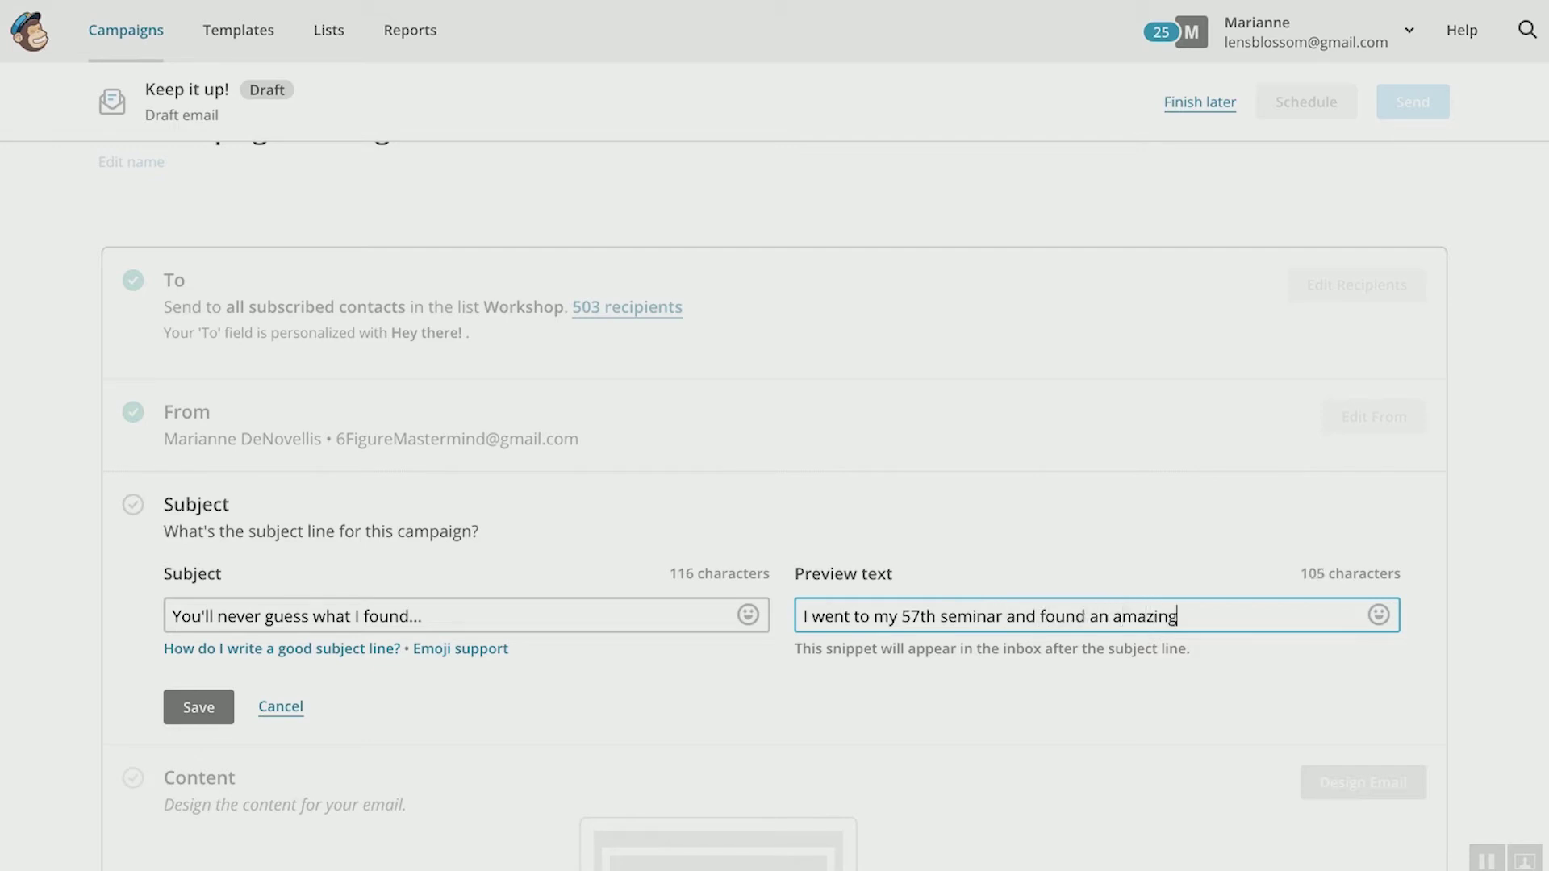
type("a")
left_click(226, 715)
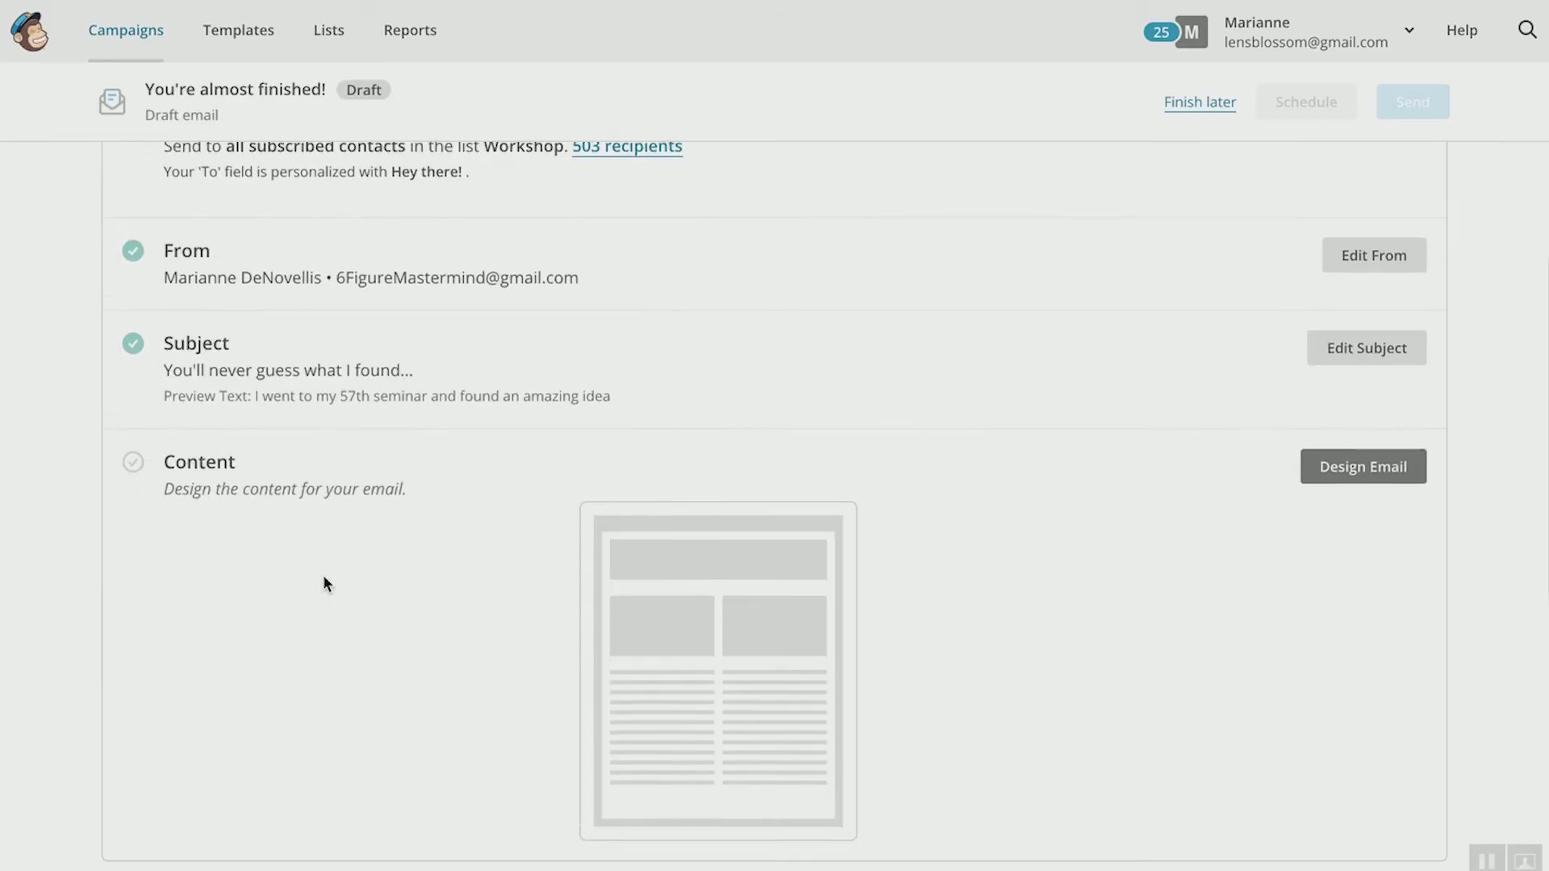
Step: Start designing the email content from the Content section's Design Email
scroll(323, 574, "down", 1)
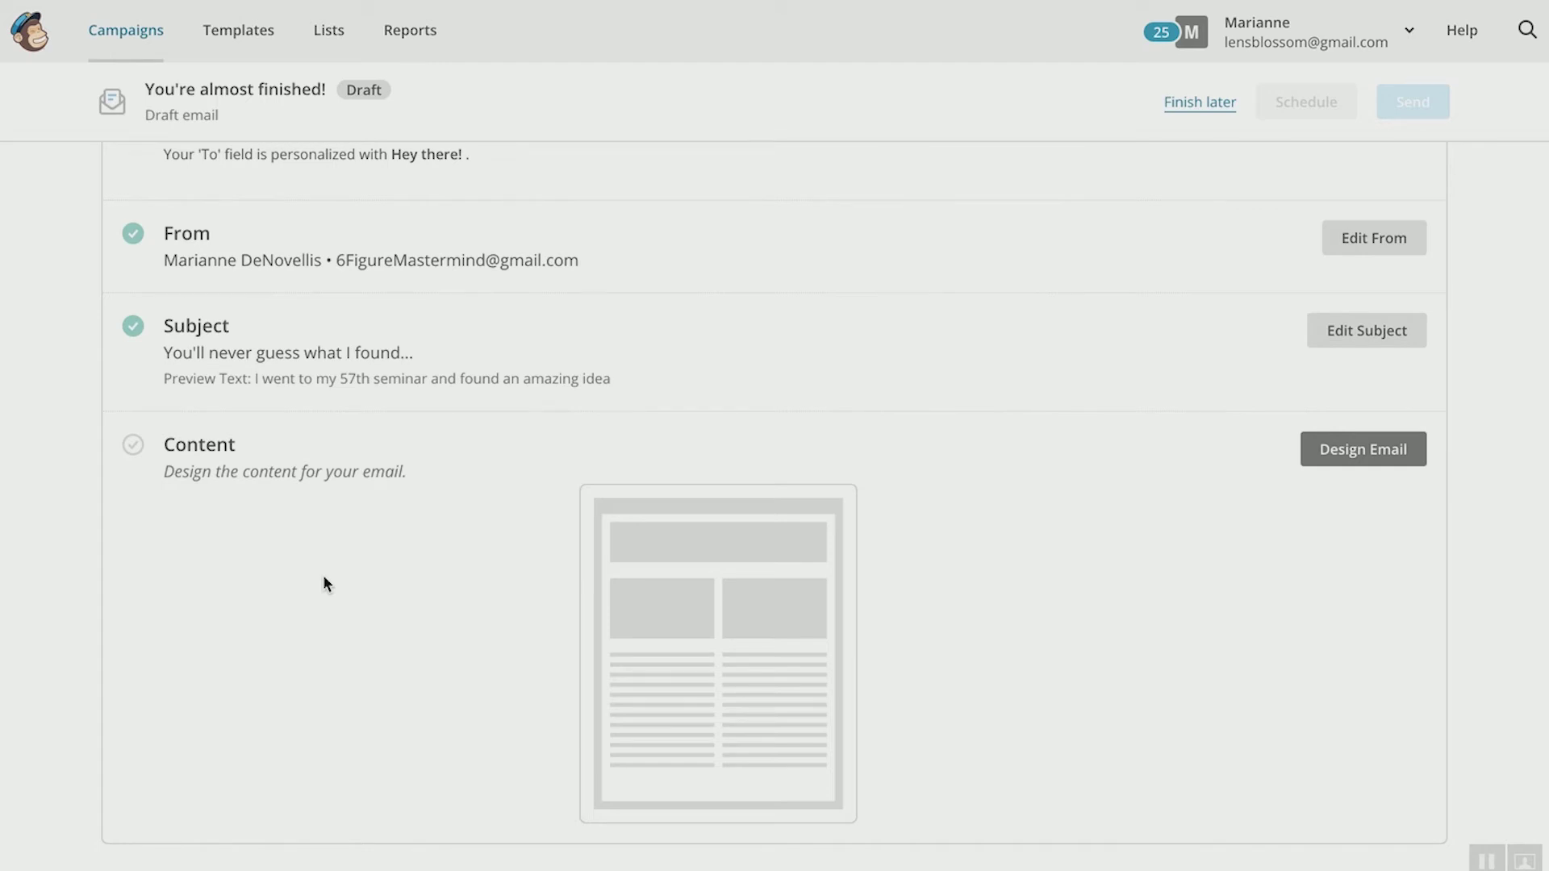
left_click(1354, 460)
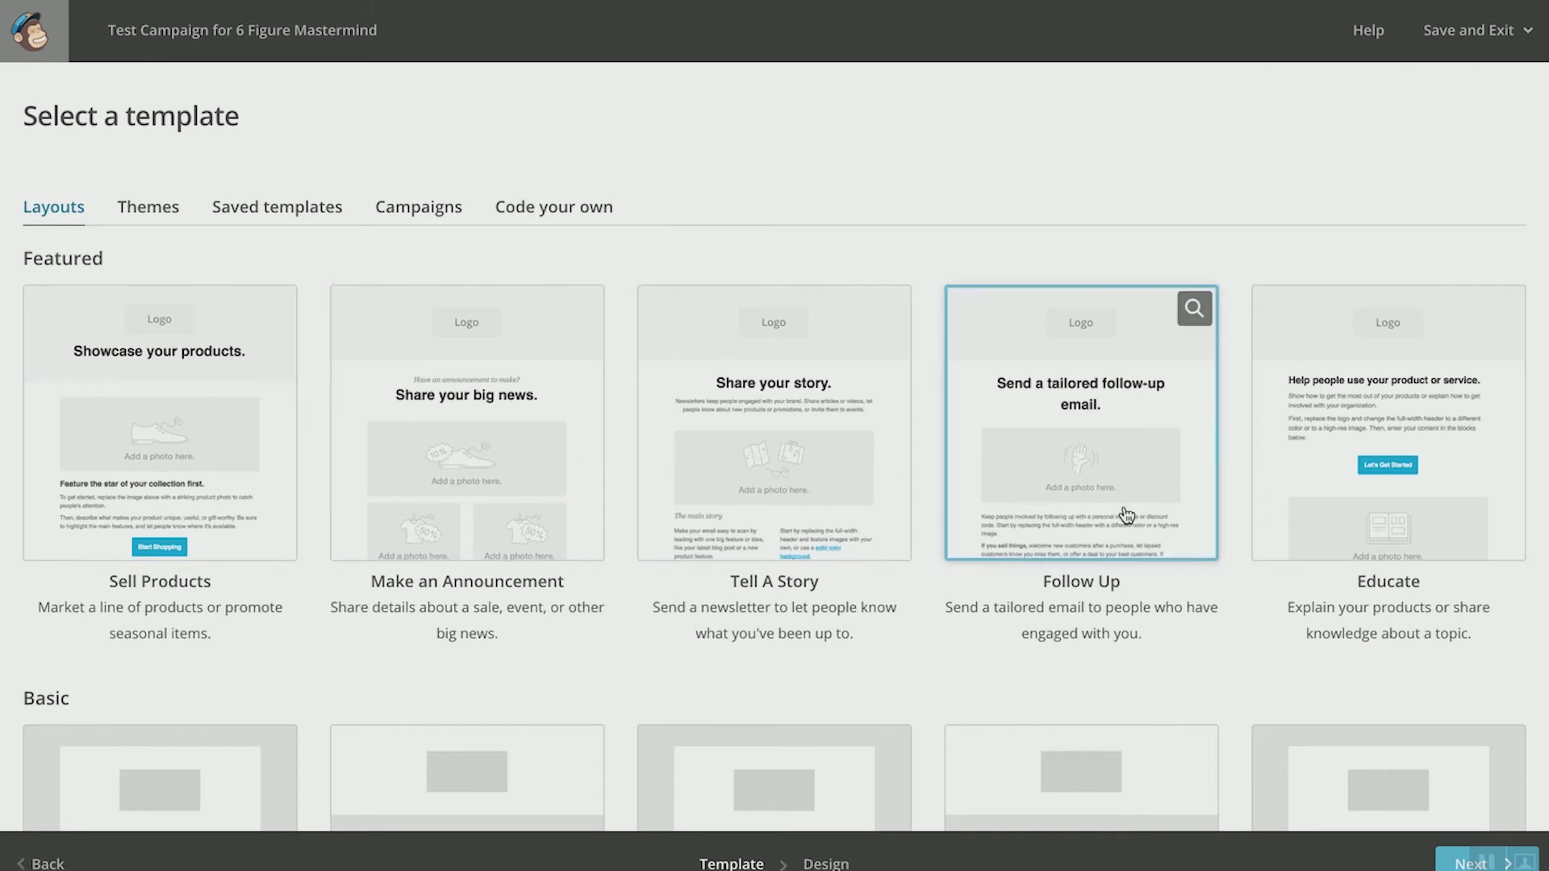
Step: Browse the template layouts and choose the 1 Column basic layout
scroll(865, 506, "down", 4)
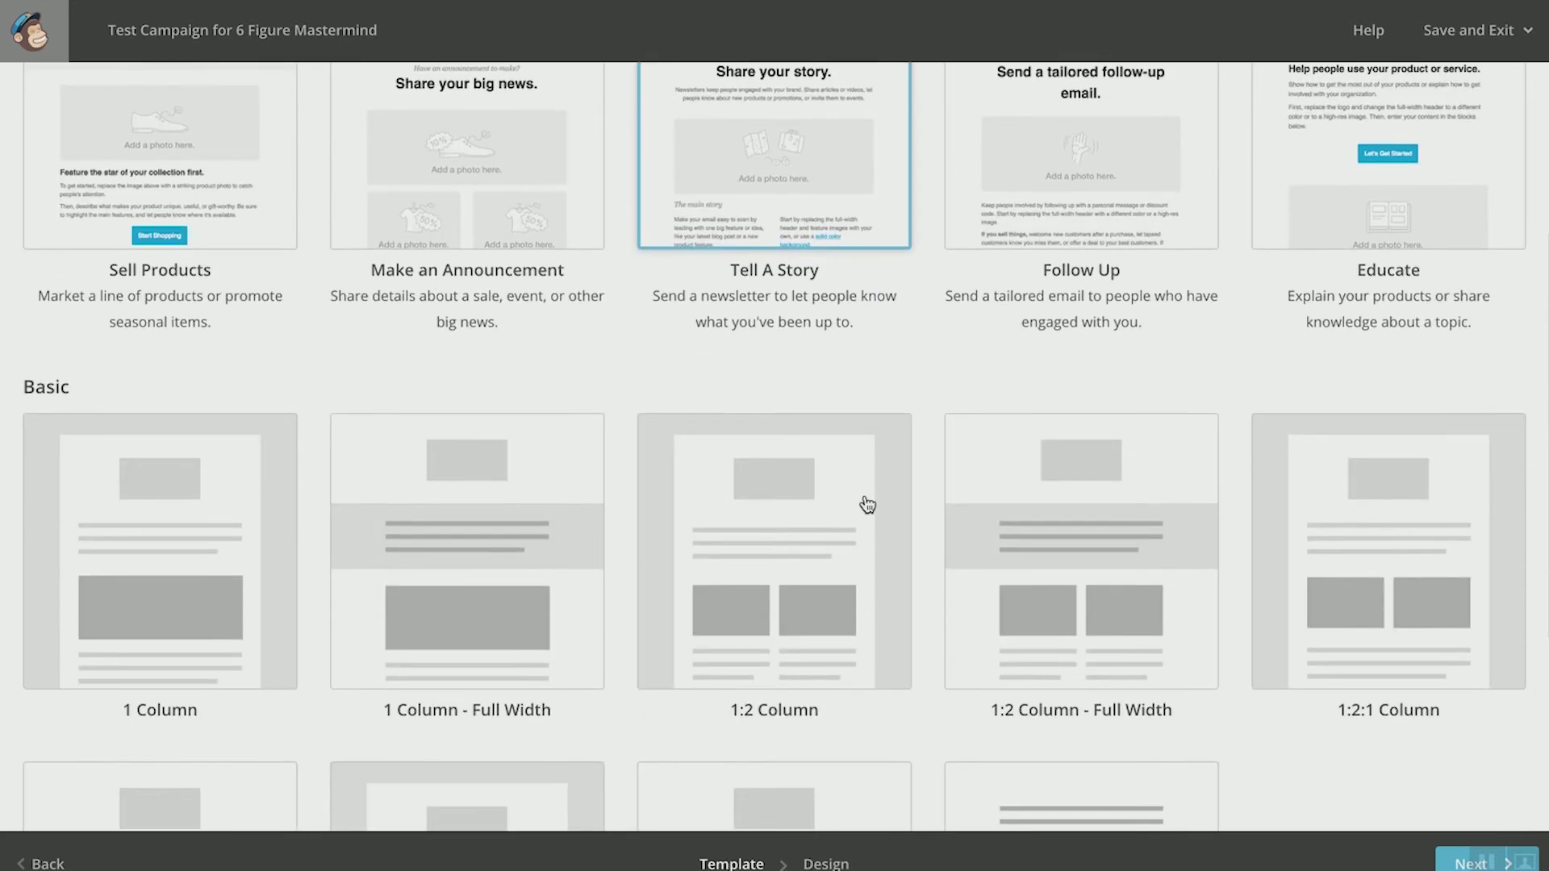
scroll(867, 505, "down", 4)
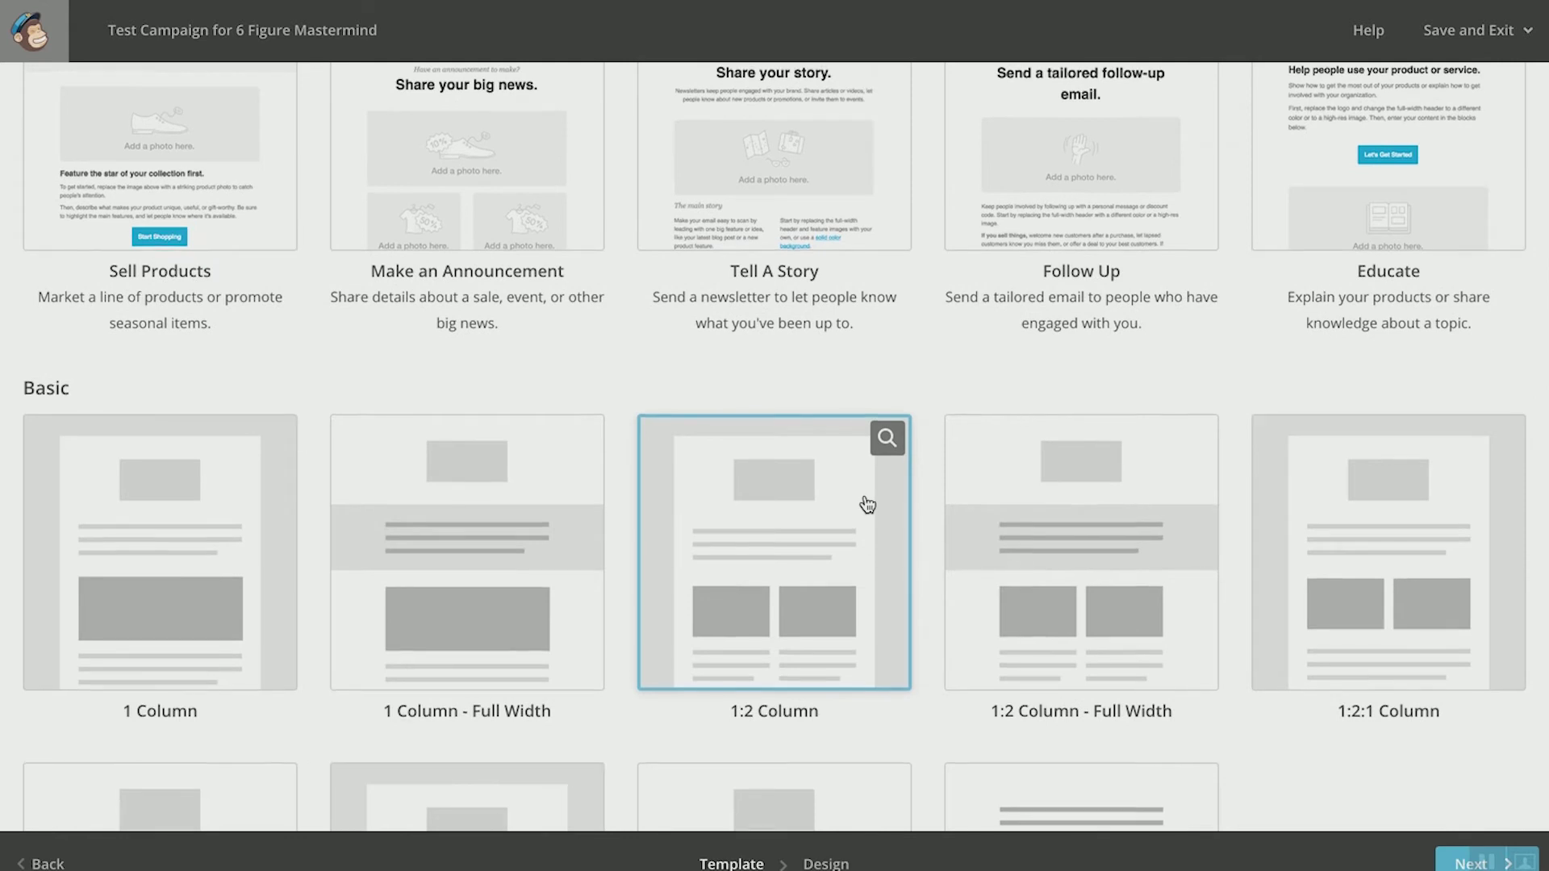
scroll(865, 496, "up", 1)
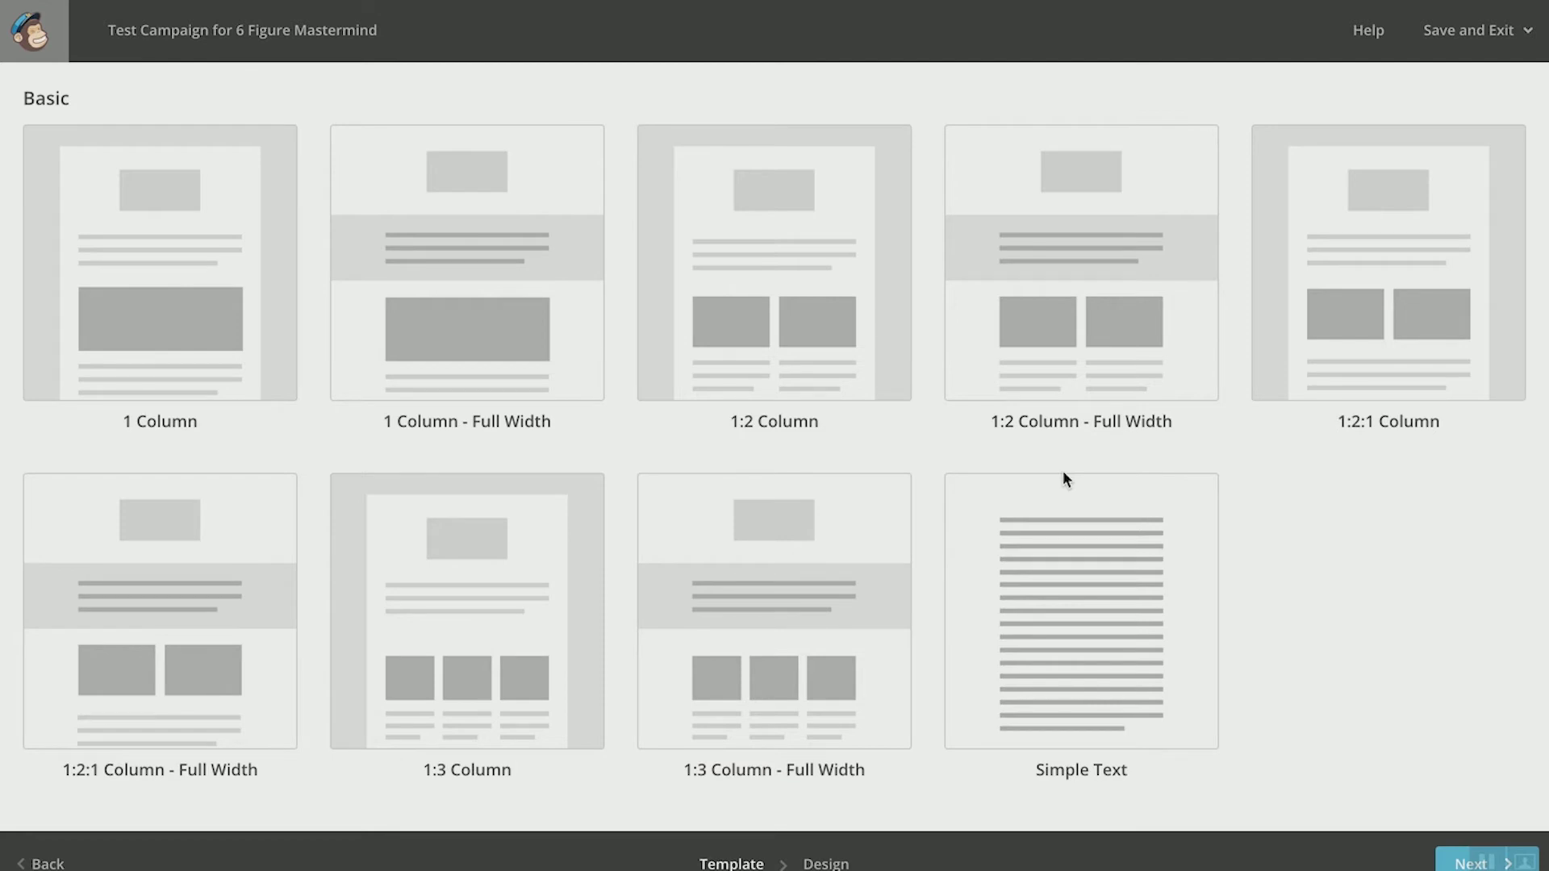
scroll(918, 438, "down", 1)
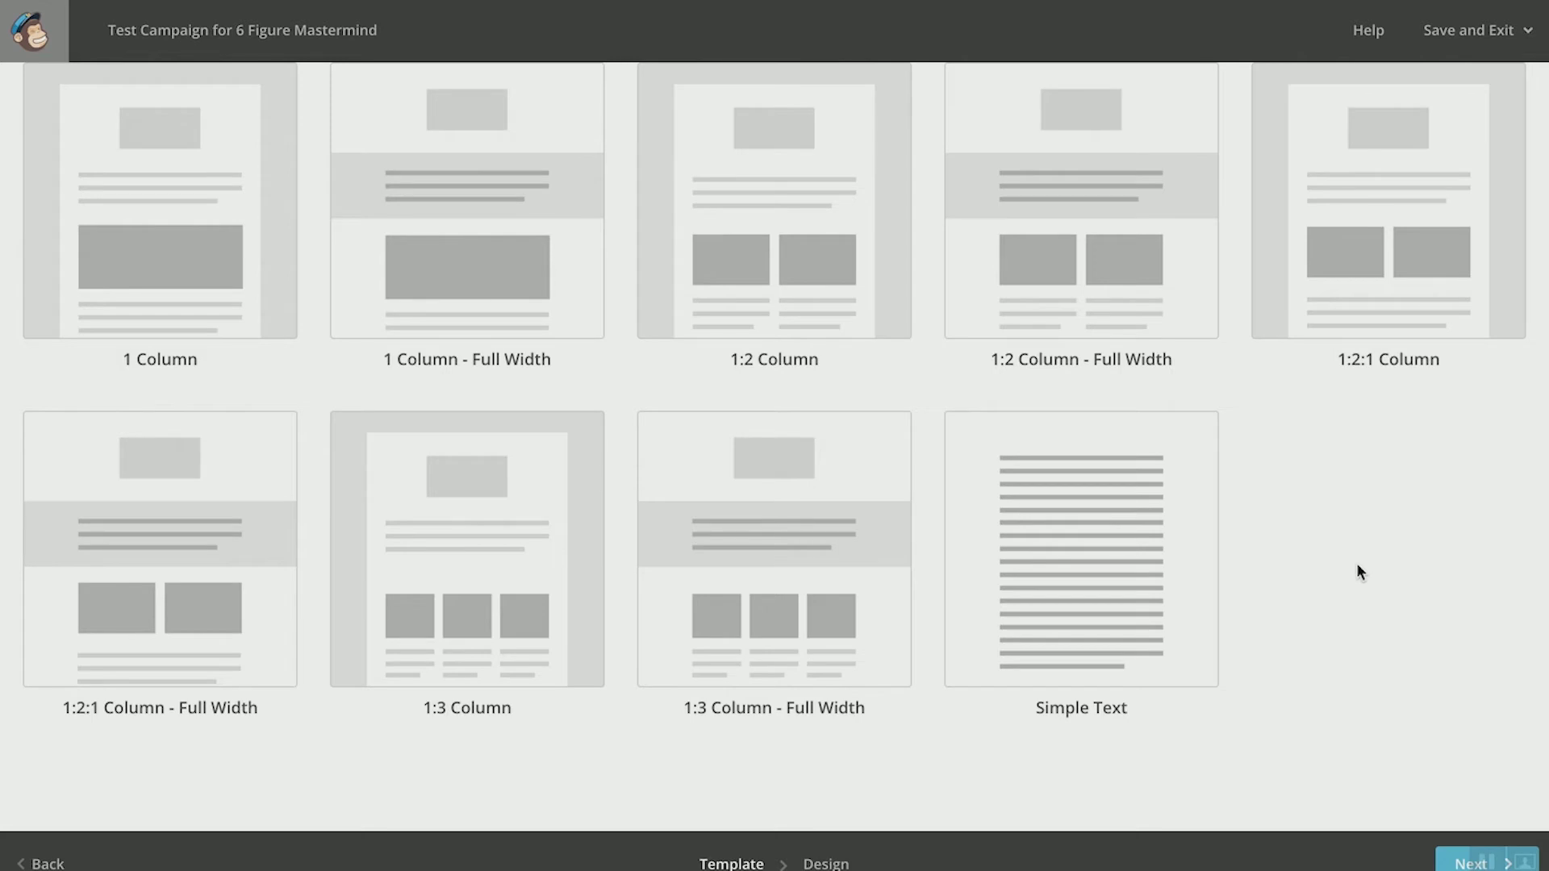
scroll(1358, 566, "up", 7)
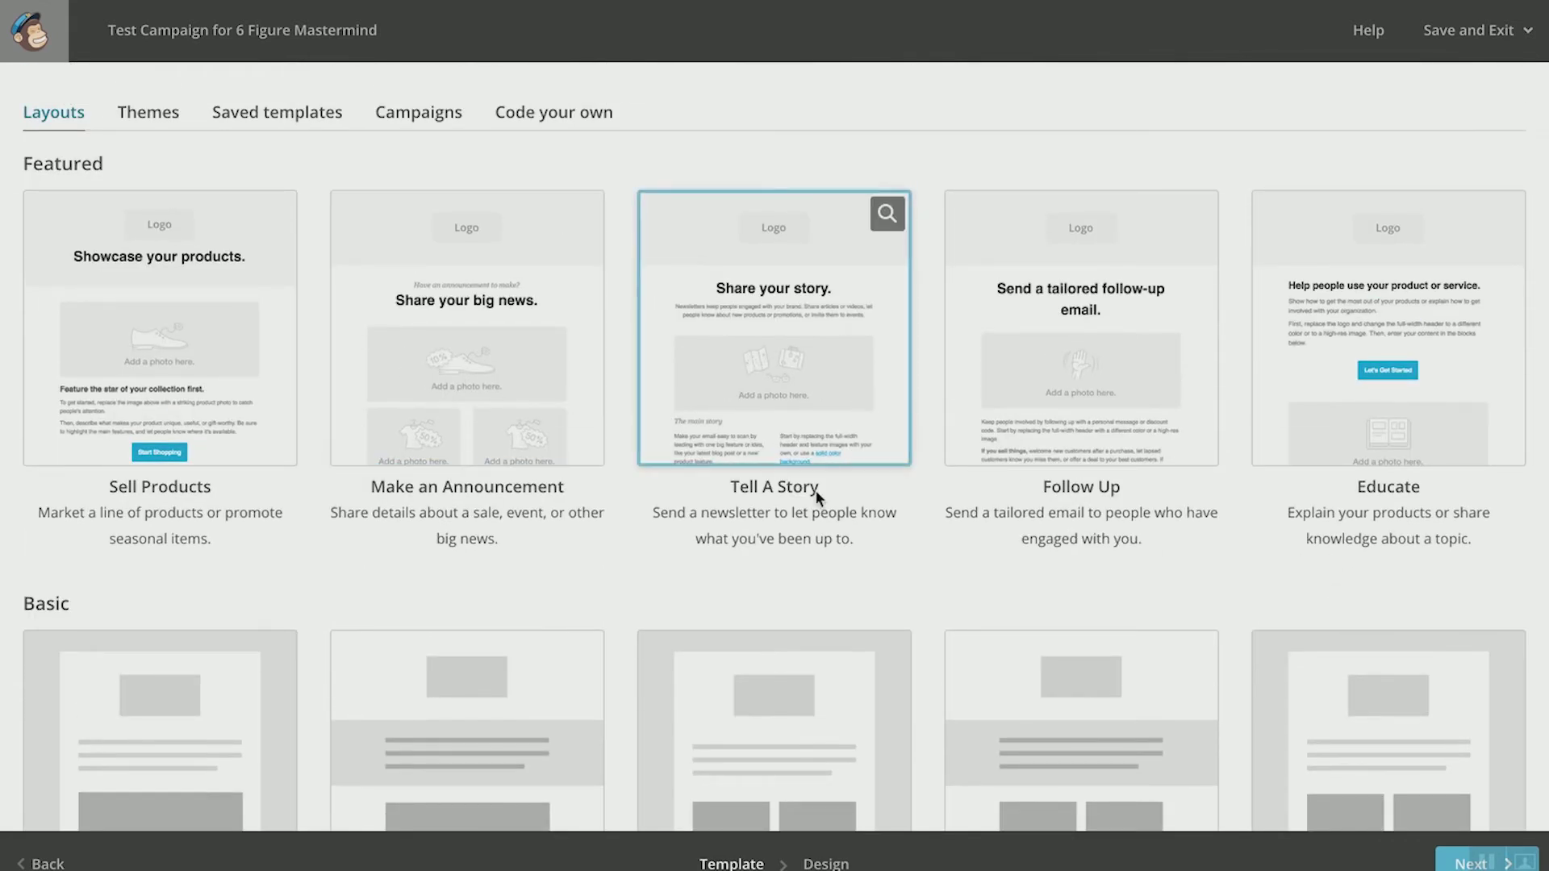
left_click(196, 736)
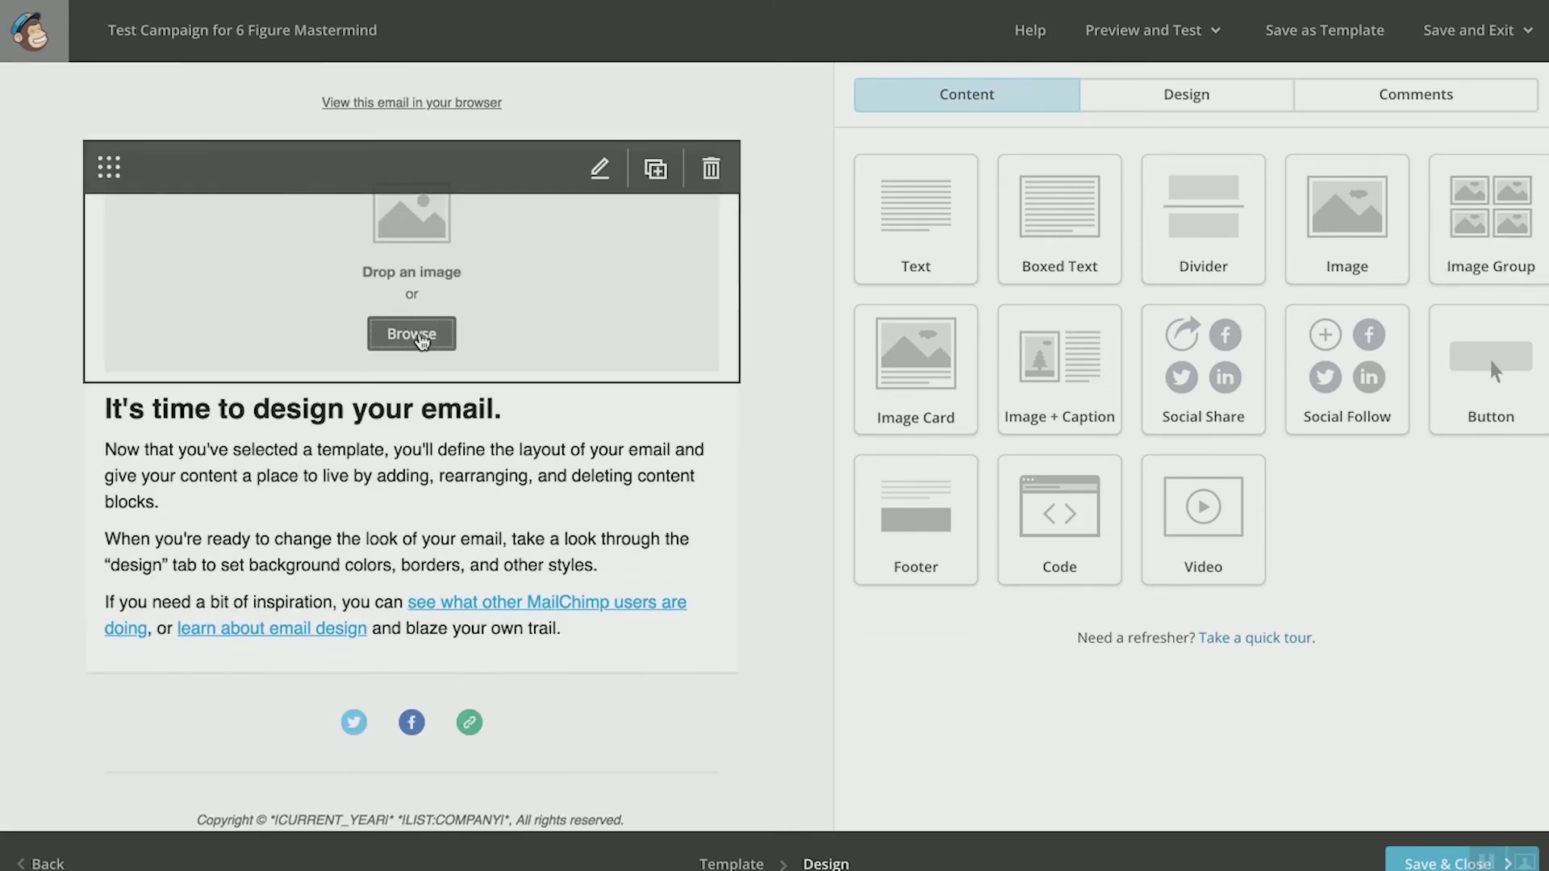
Step: Fill the header image placeholder with the calligraphy-addressed green envelope photo from the Content Manager
left_click(420, 341)
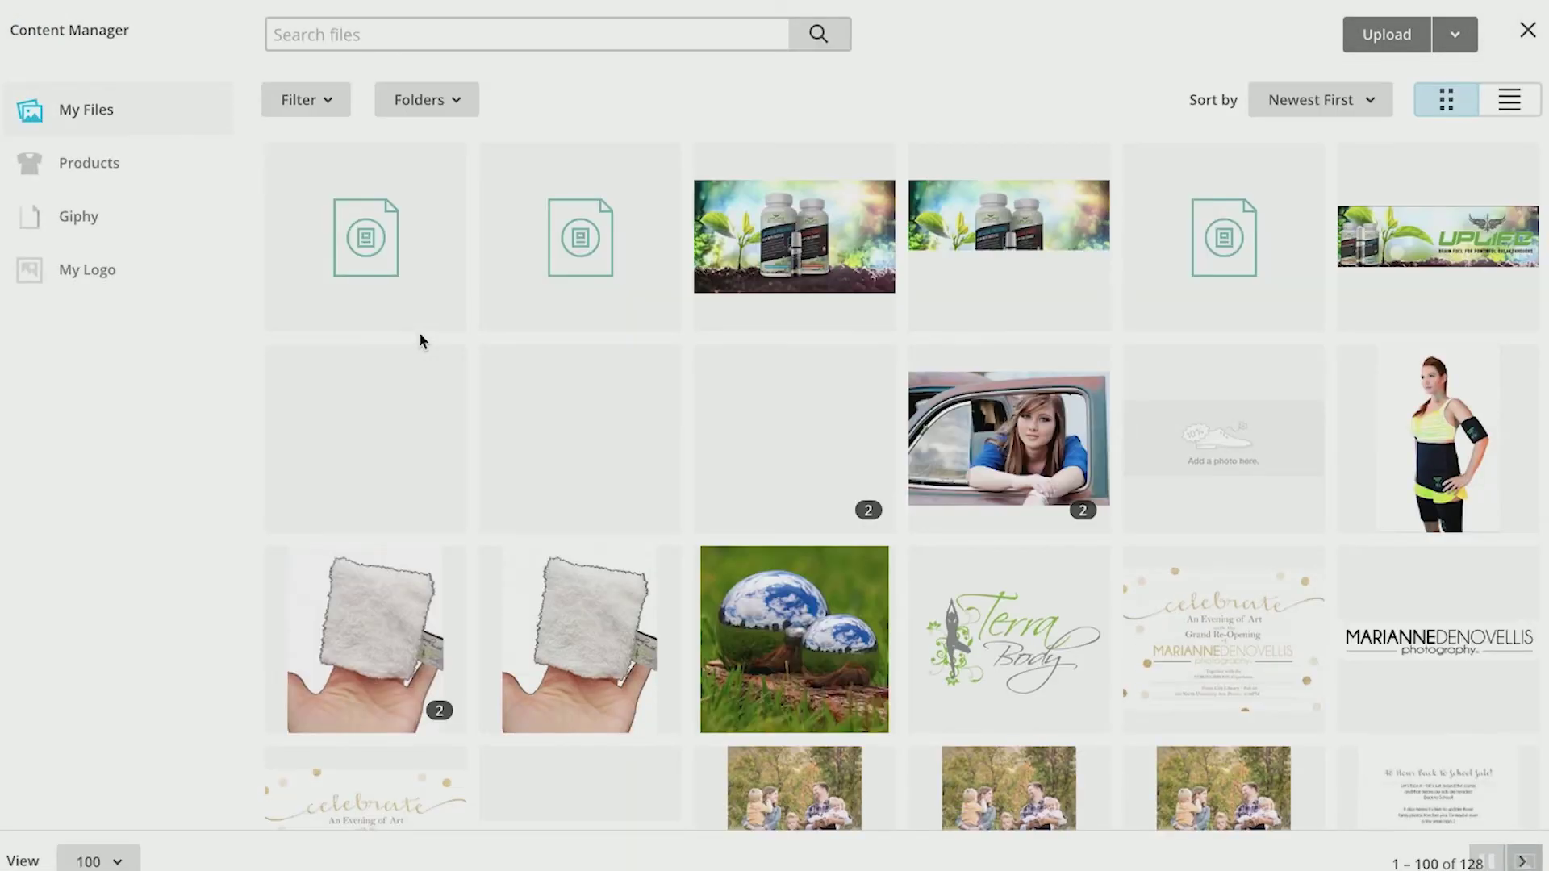
scroll(767, 428, "down", 5)
scroll(768, 428, "down", 12)
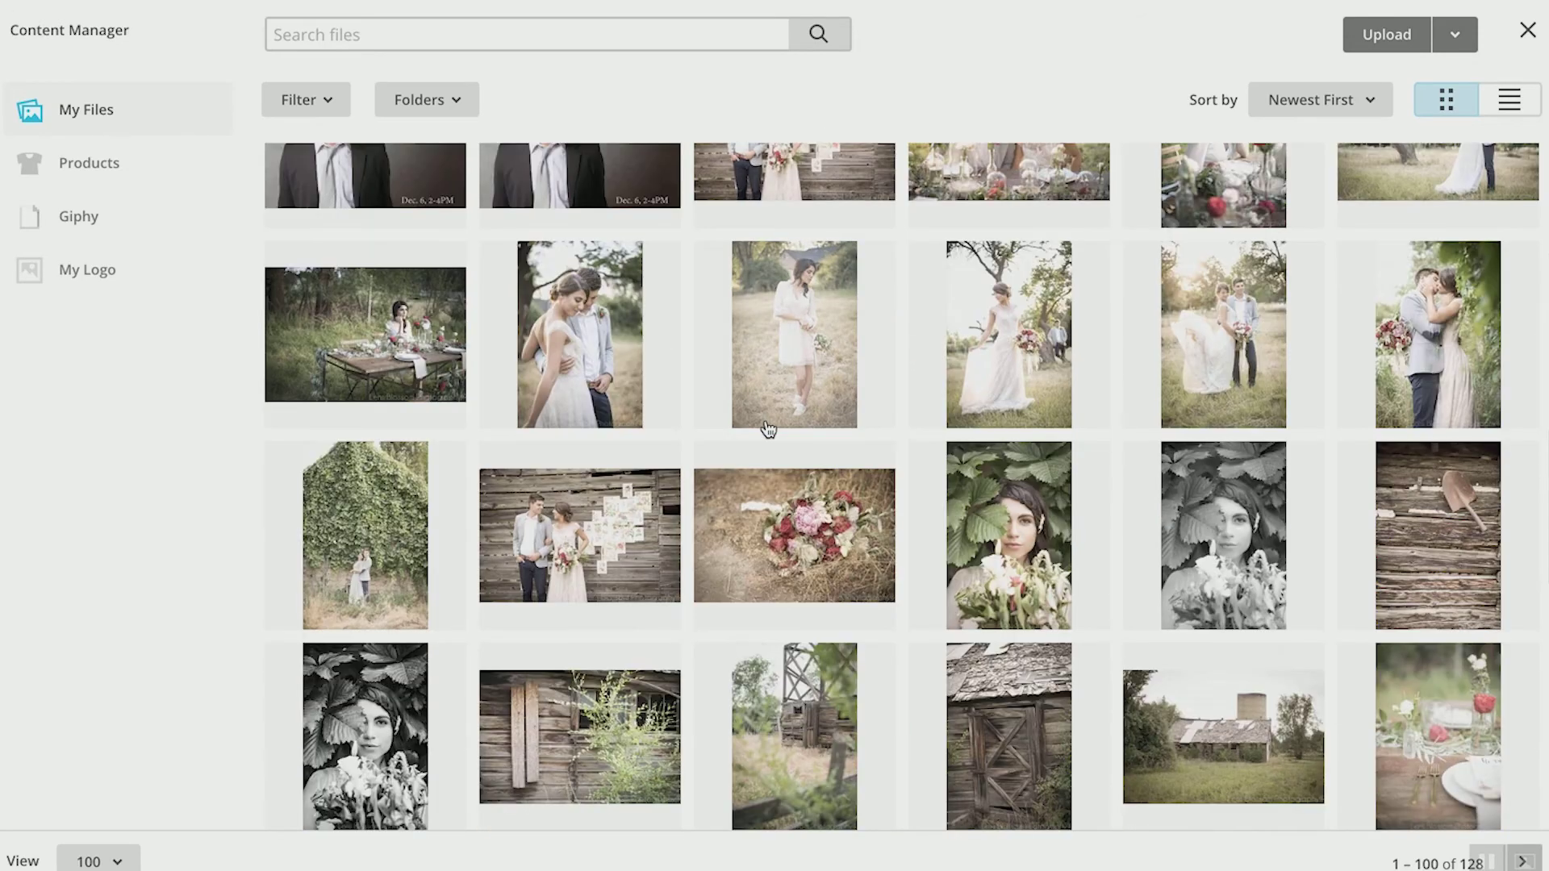
scroll(767, 428, "down", 7)
scroll(768, 428, "up", 2)
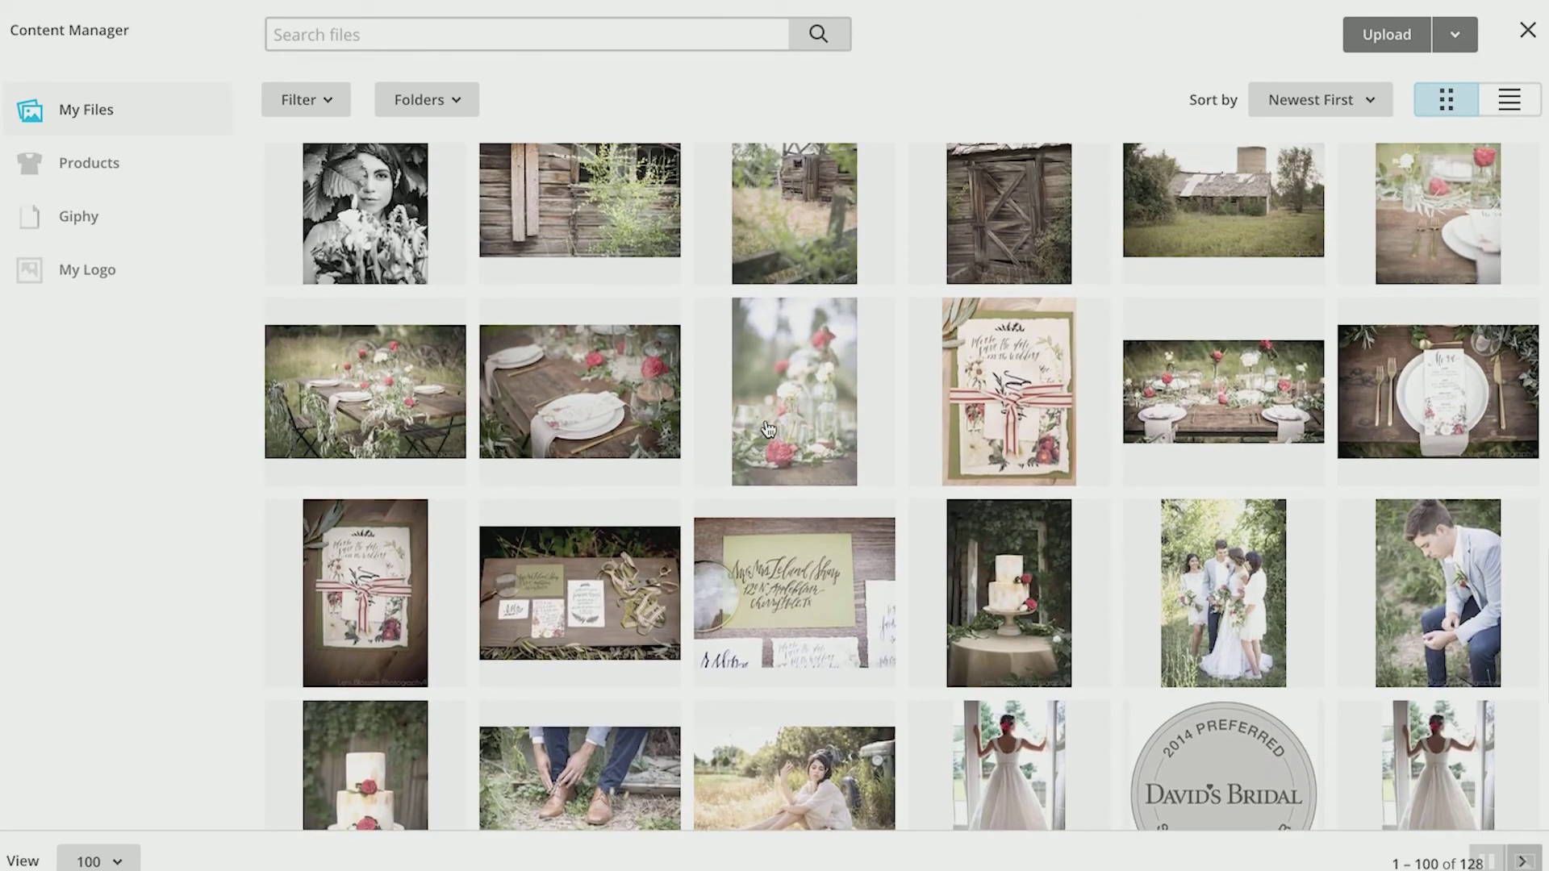
scroll(847, 474, "down", 2)
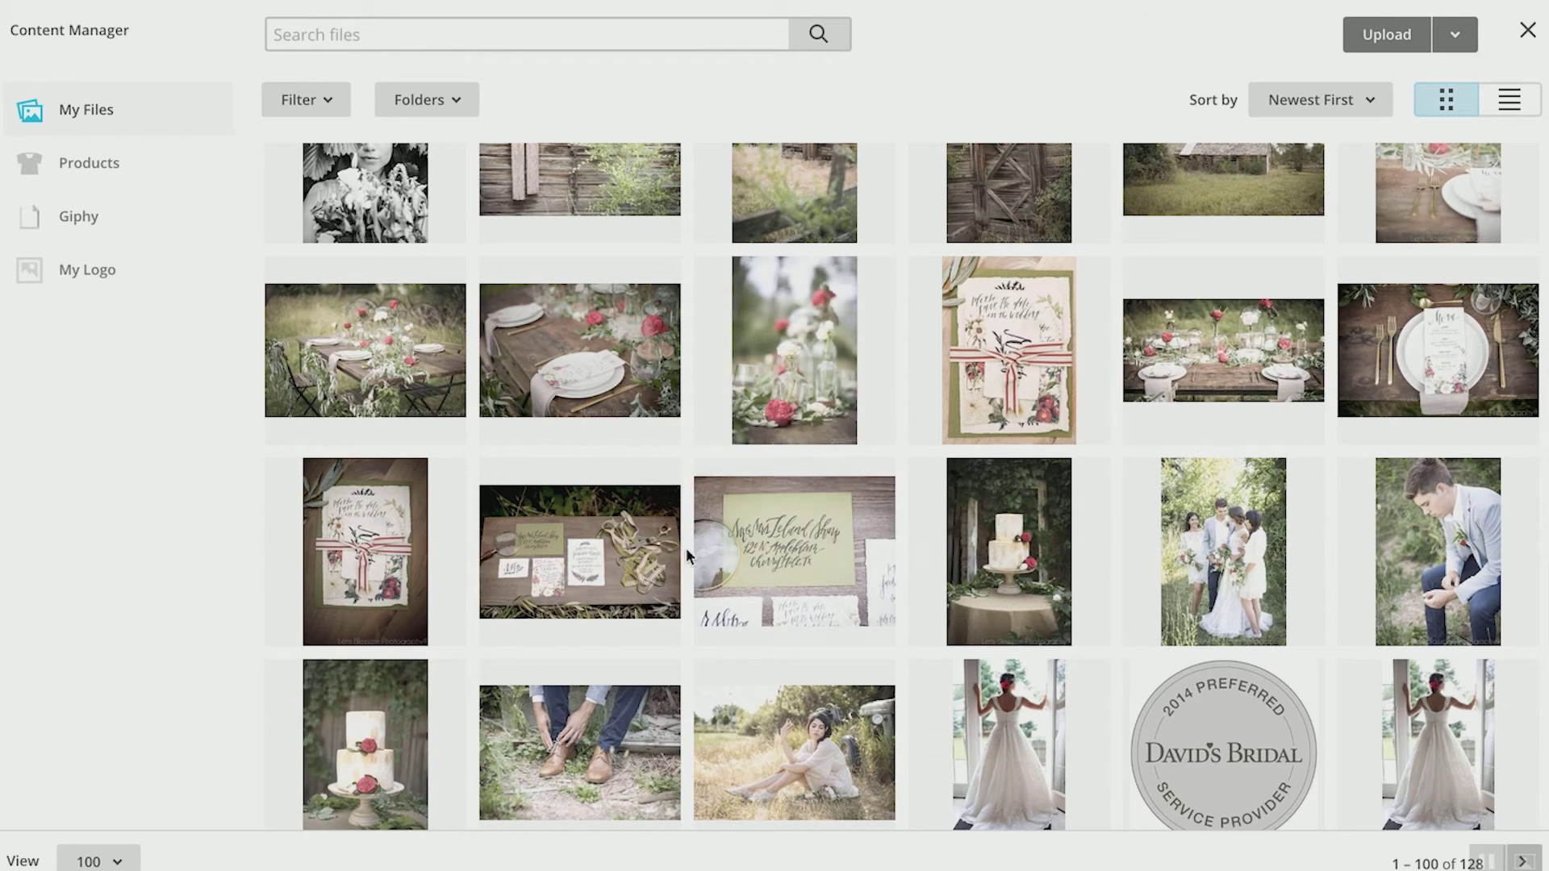
left_click(759, 555)
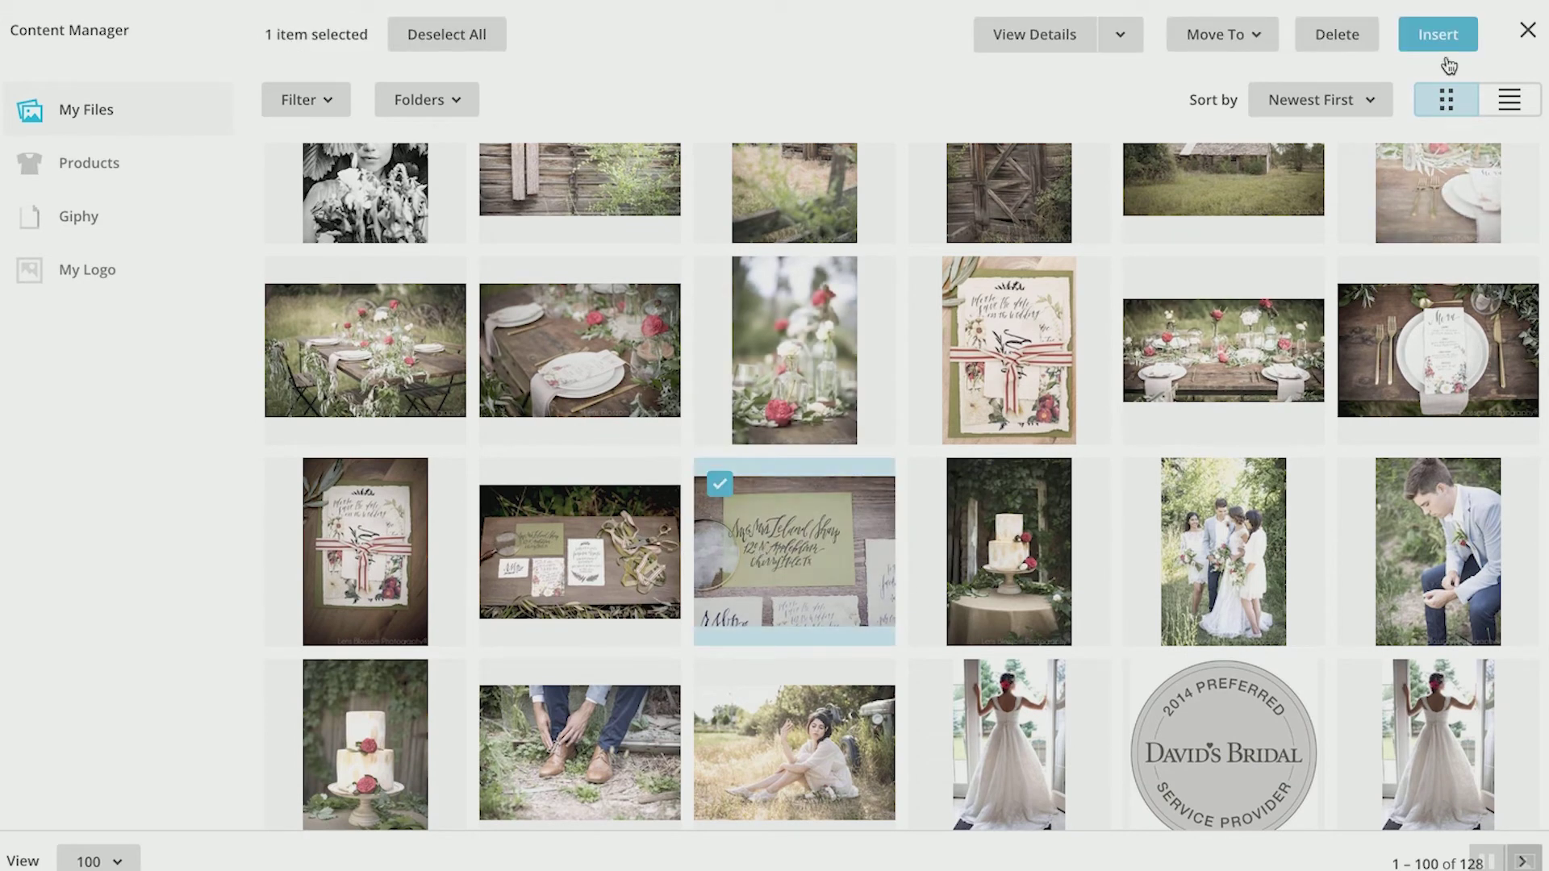
left_click(1438, 32)
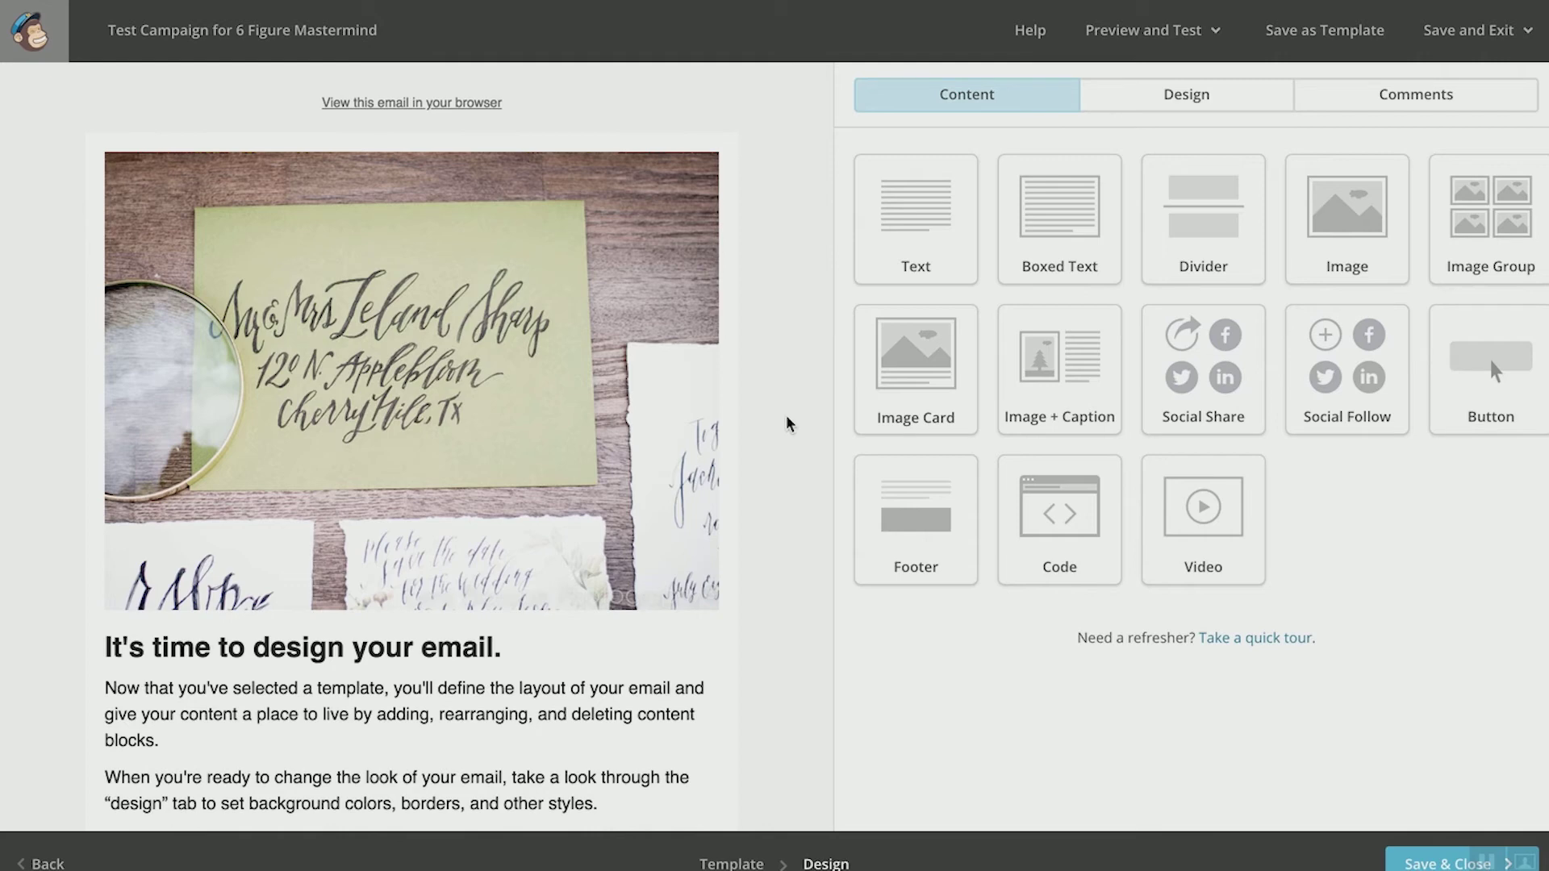
scroll(789, 424, "down", 3)
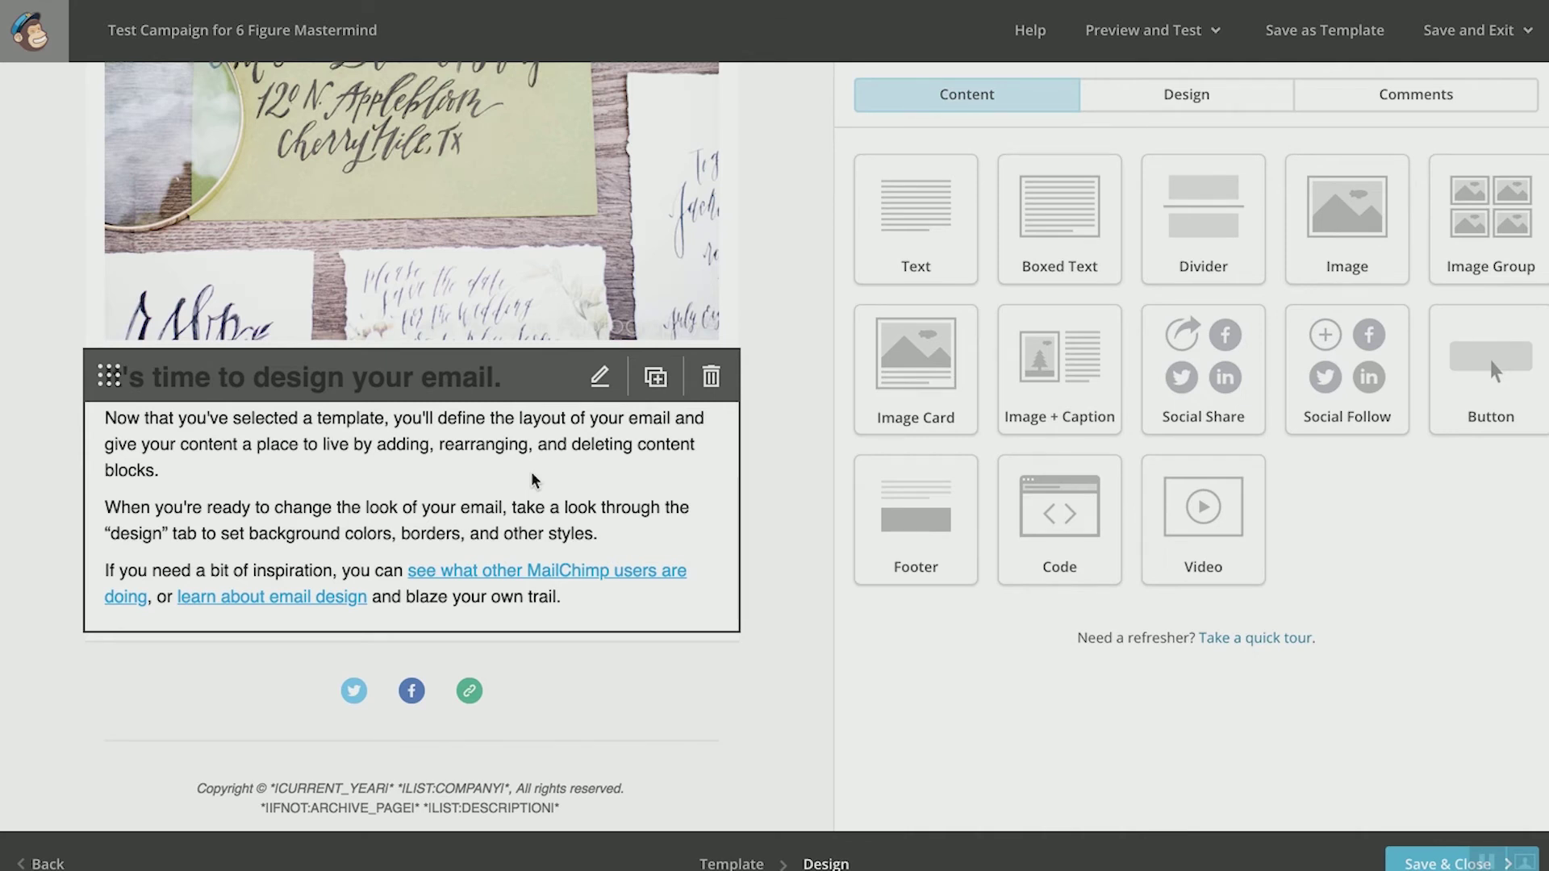
scroll(533, 480, "up", 1)
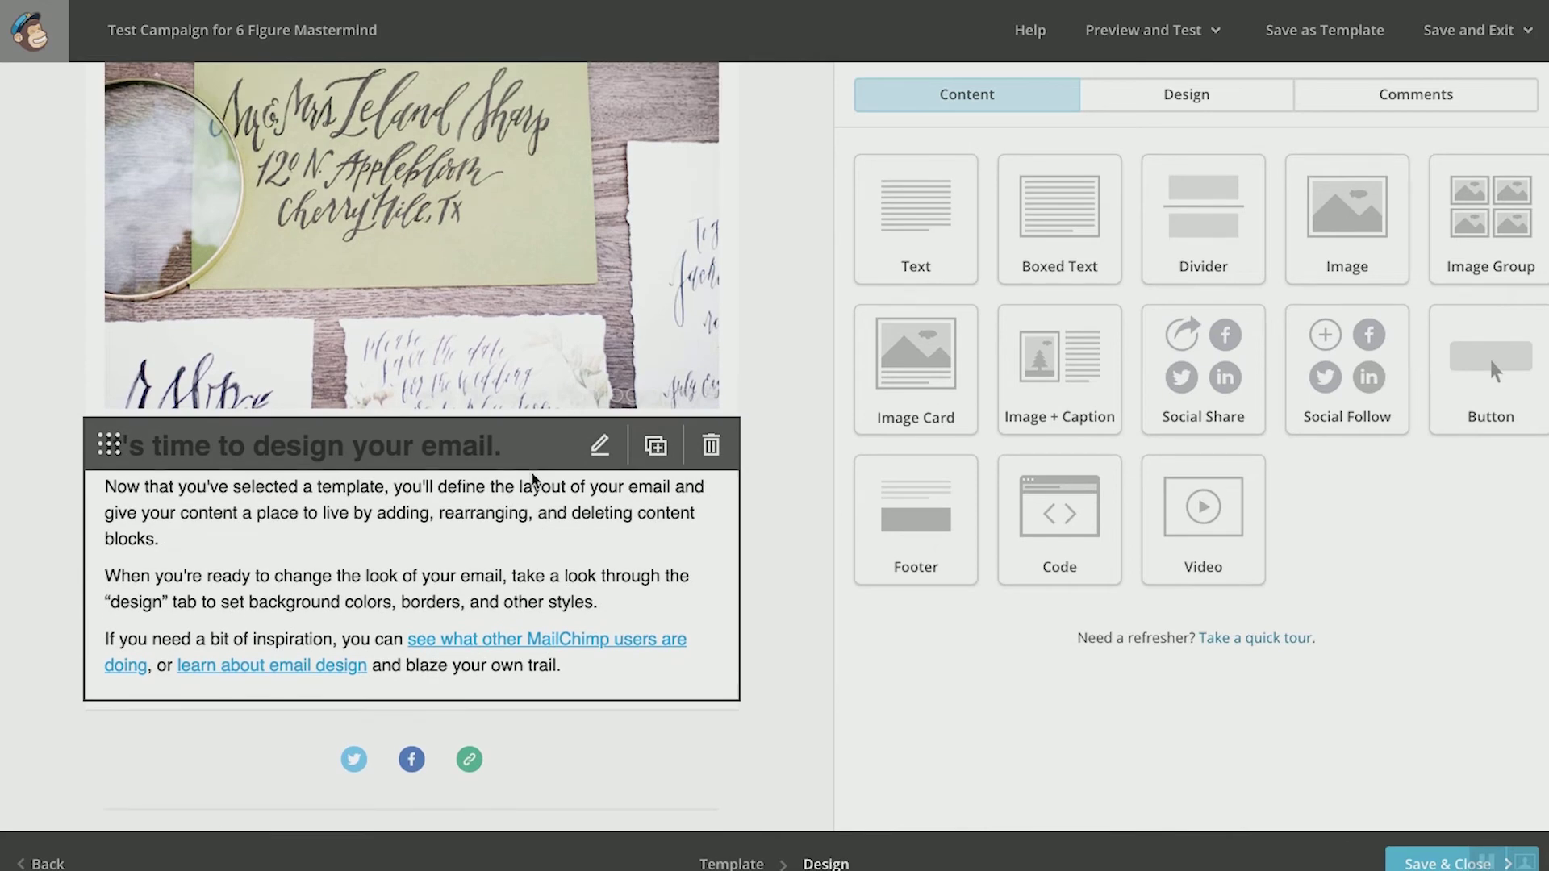
Step: Delete the placeholder heading and paragraphs, emptying the main text block
left_click(601, 448)
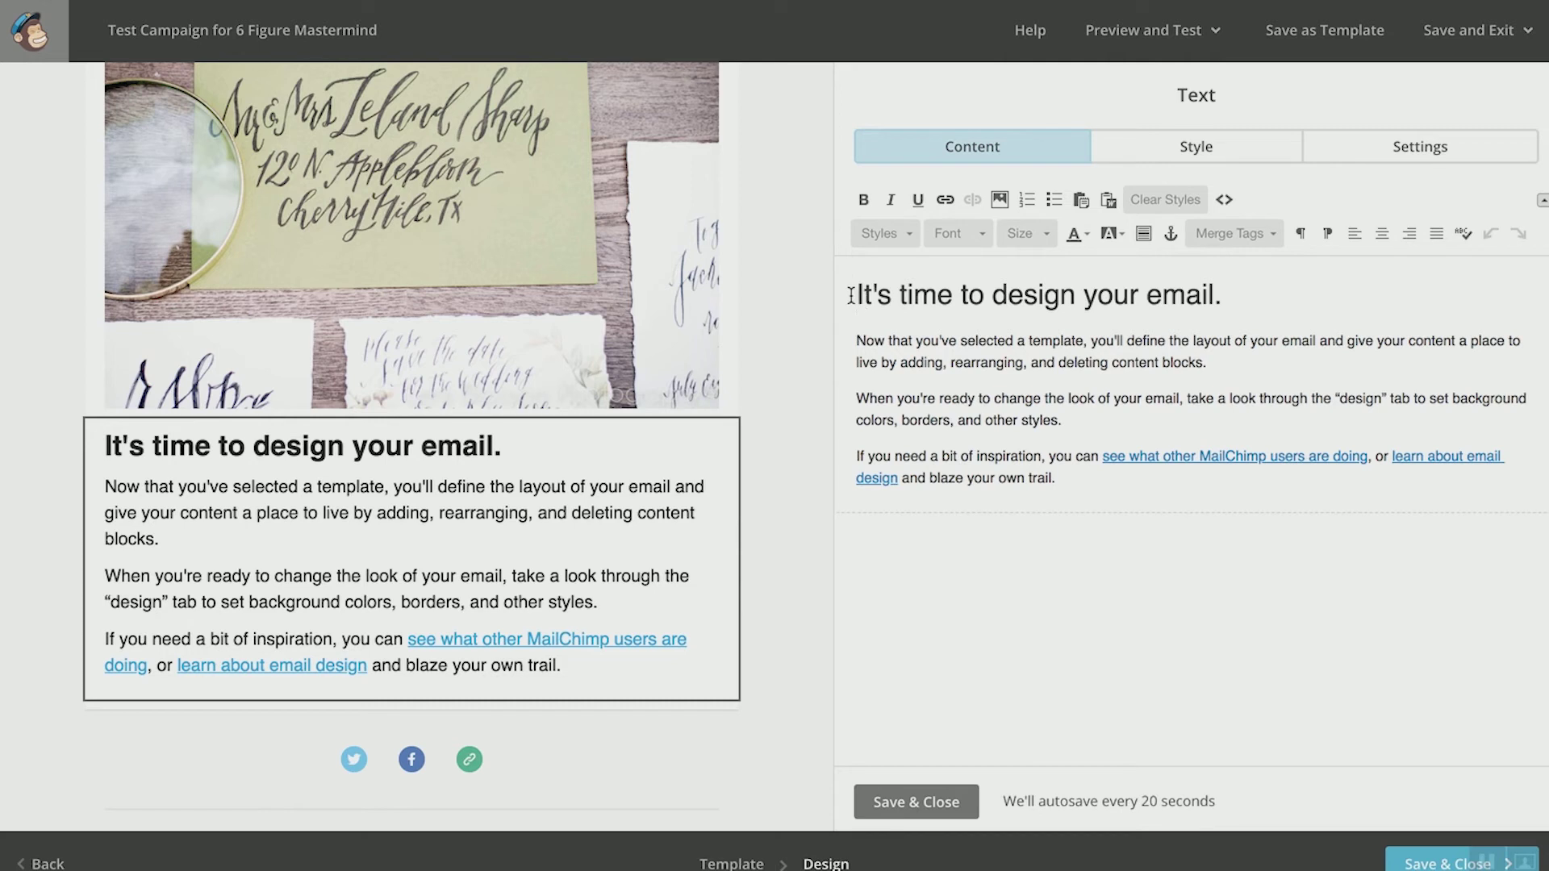
left_click_drag(1083, 478, 1049, 452)
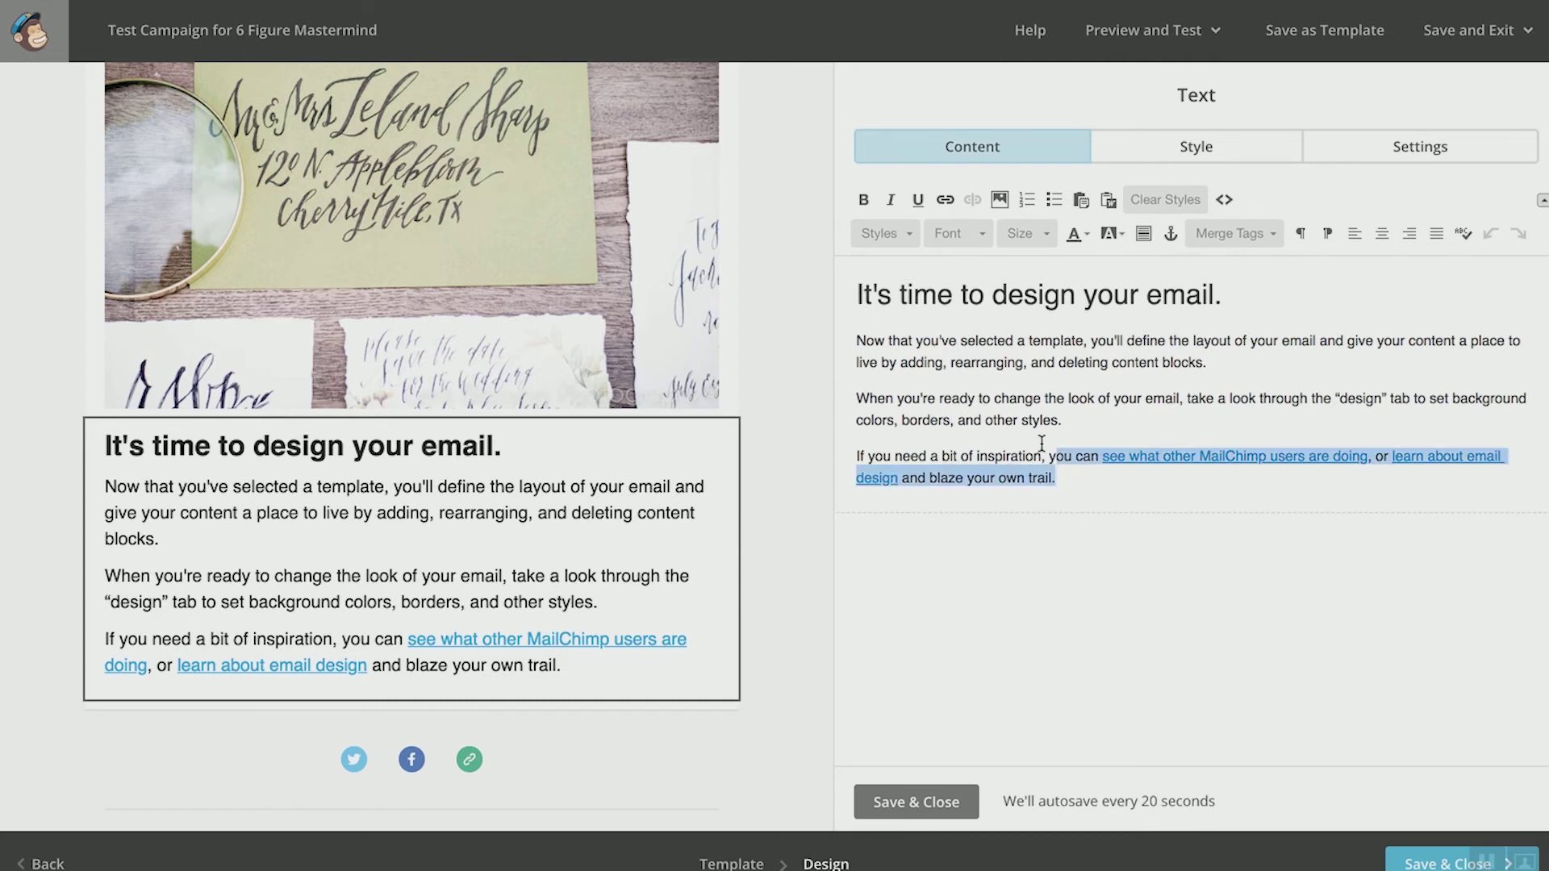
key("BackSpace")
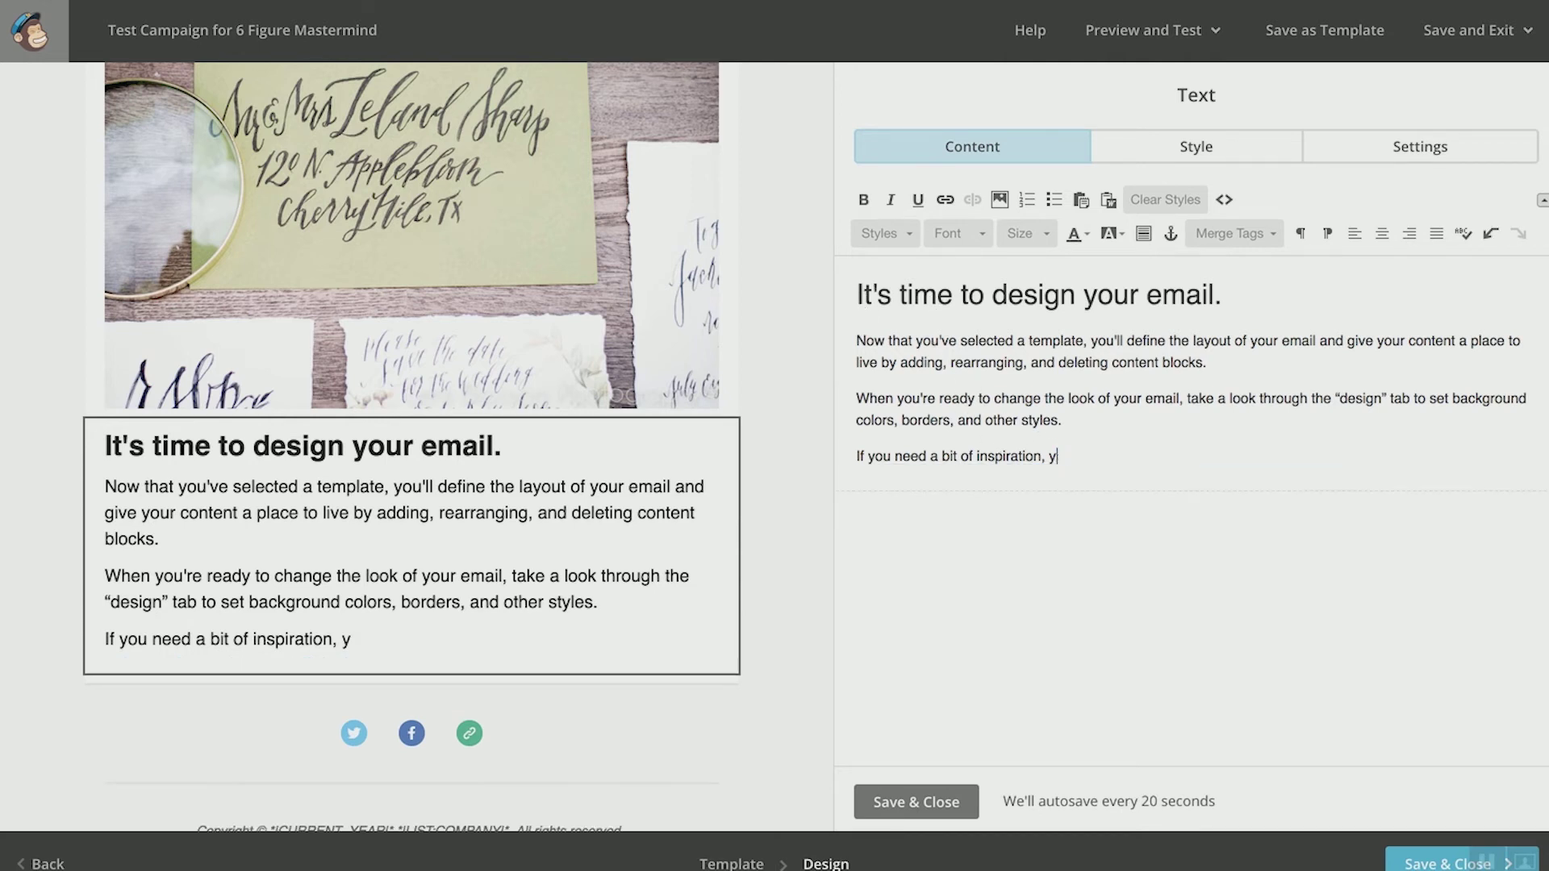
double_click(1085, 457)
triple_click(908, 294)
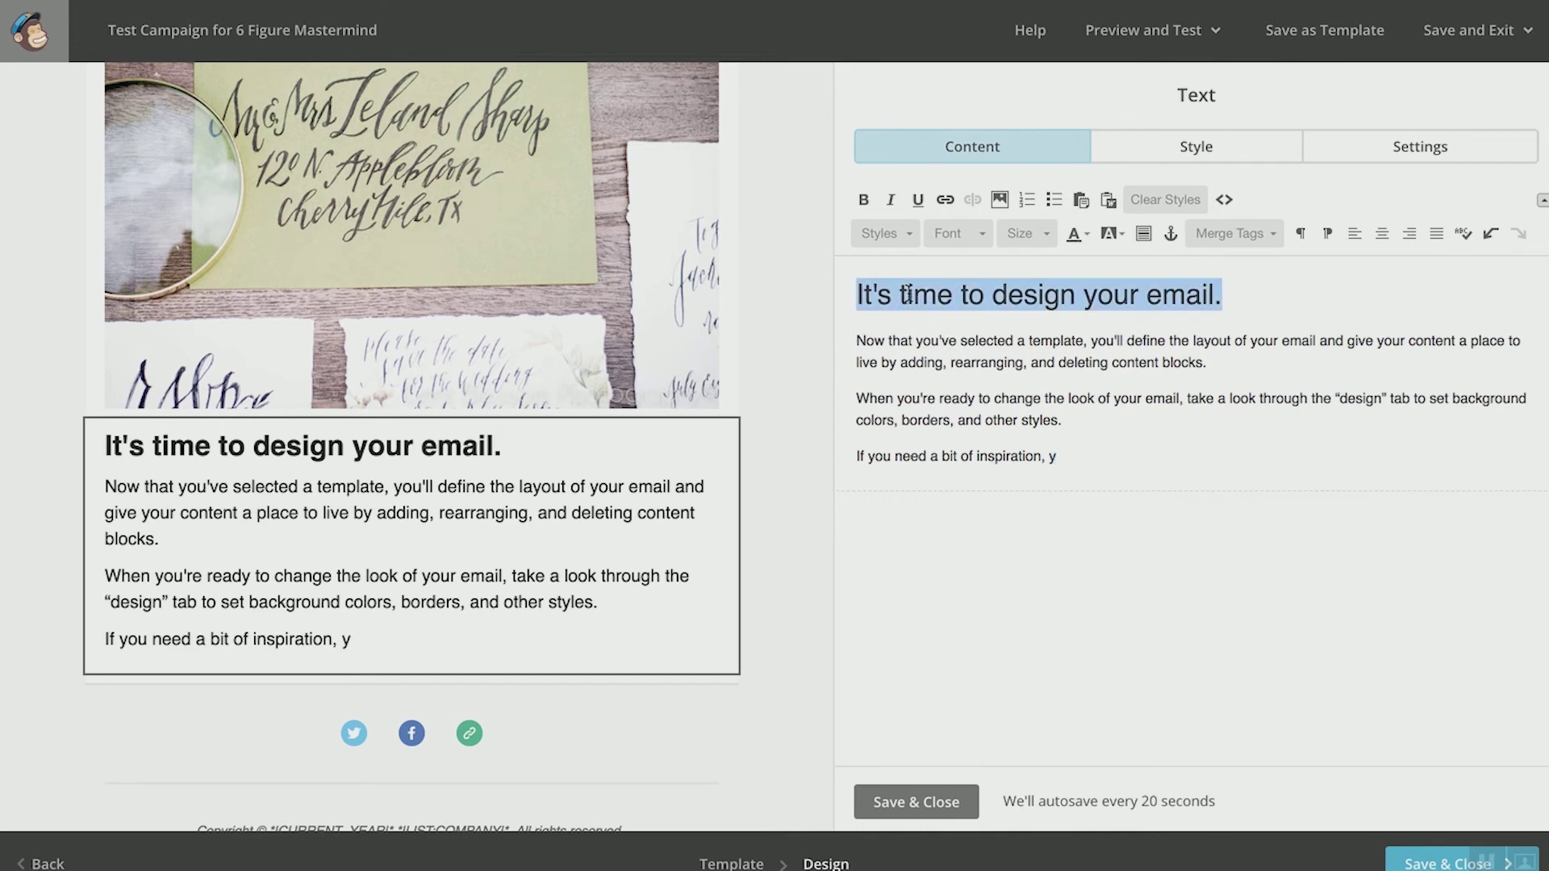
key("BackSpace")
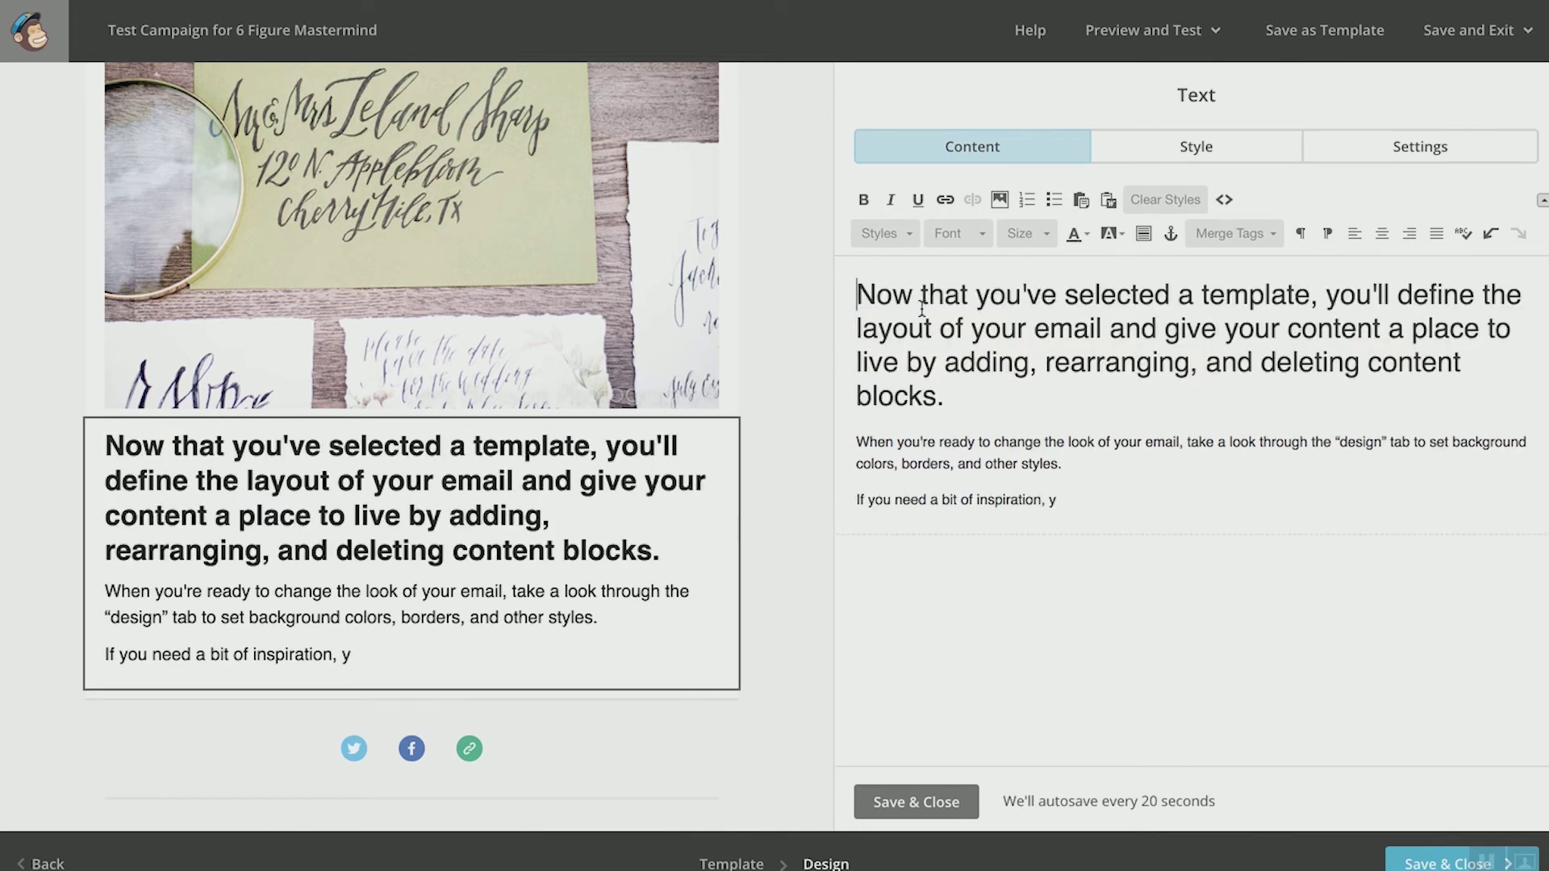
triple_click(922, 309)
key("BackSpace")
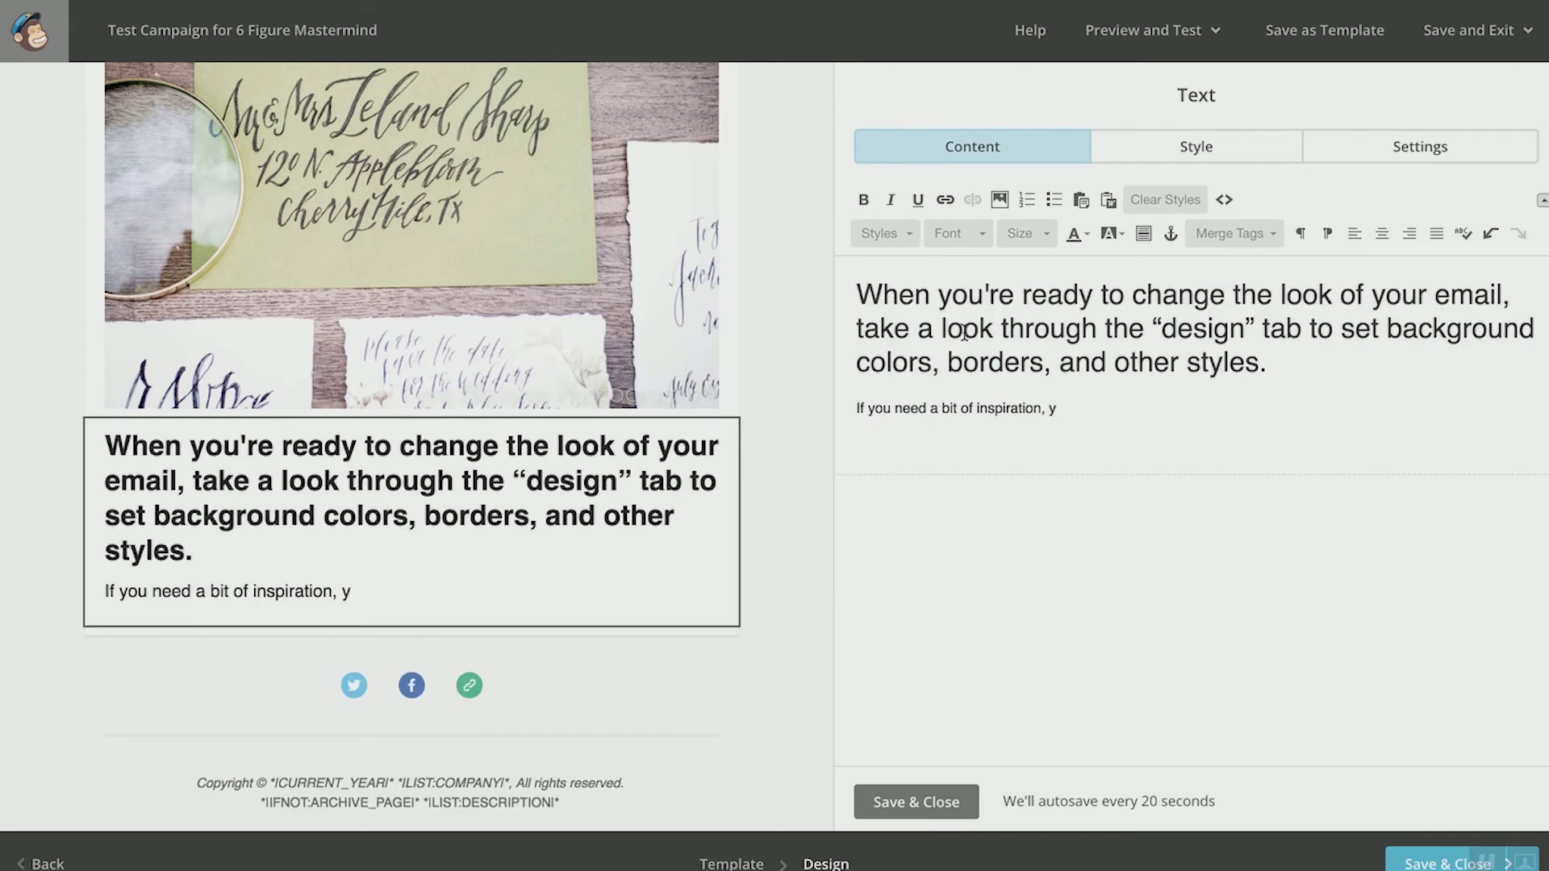
triple_click(989, 349)
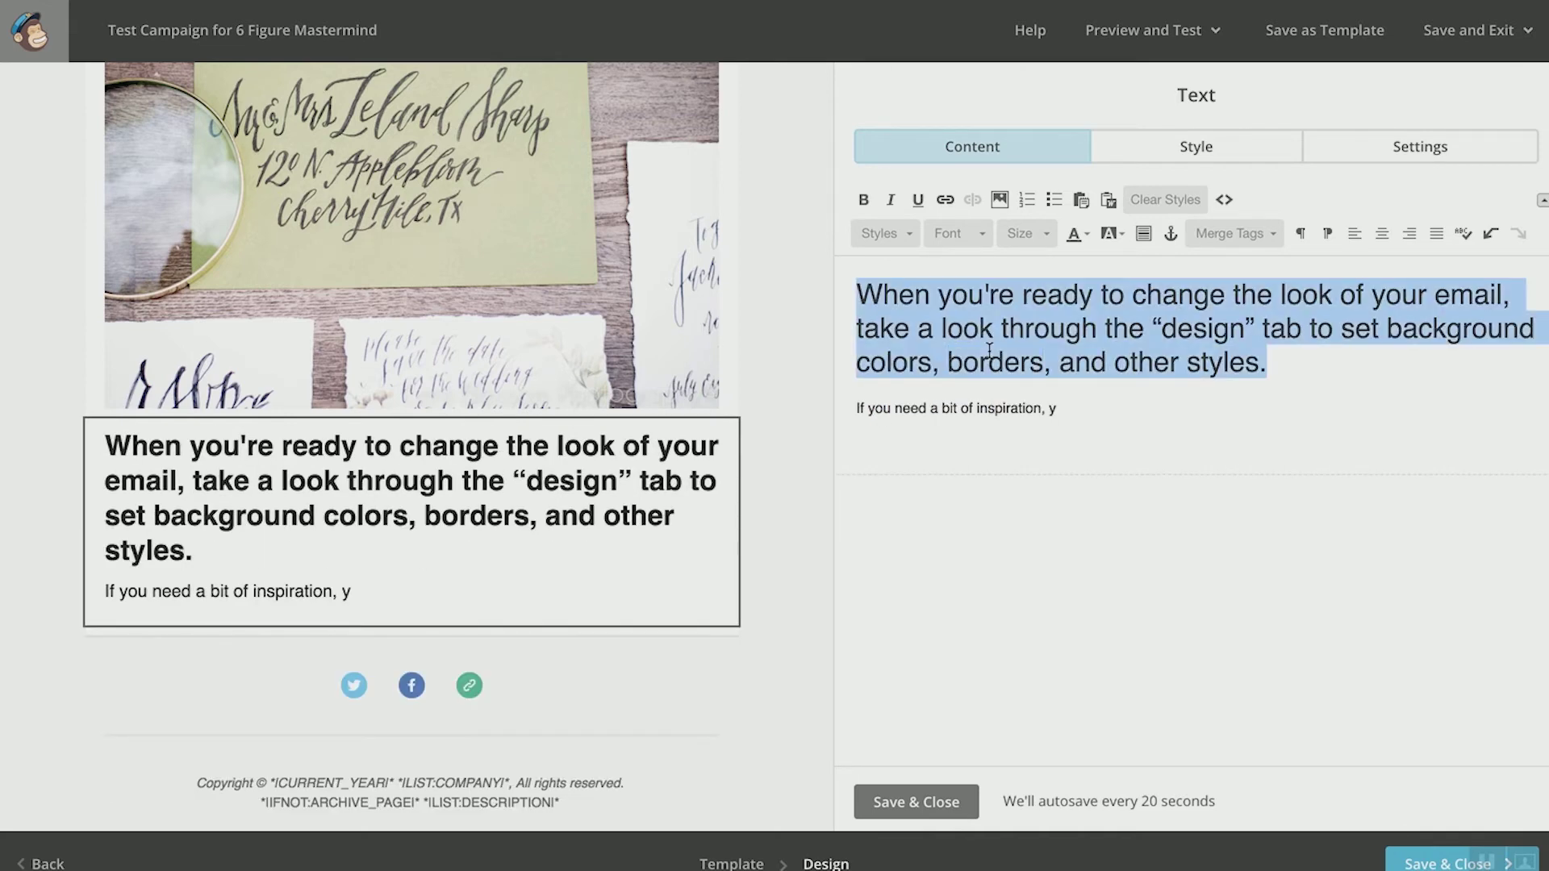
key("BackSpace")
triple_click(1045, 292)
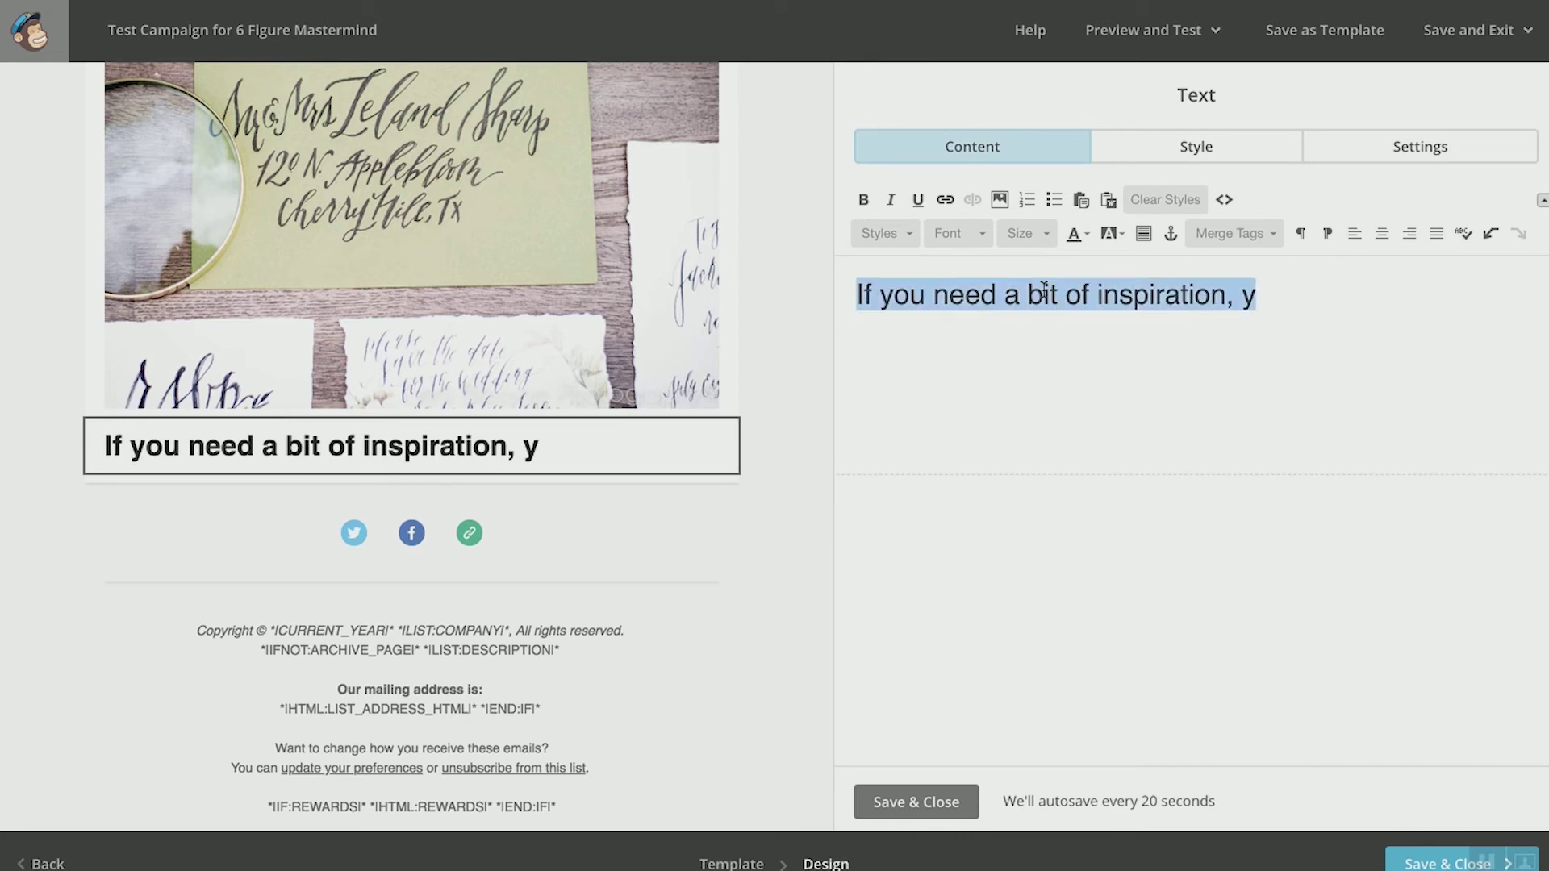
key("BackSpace")
Step: Type 'Test Email', then 'Here's the cool thing that I learned at the seminar.' and 'It was really amazing . blah blah value value'
type("T")
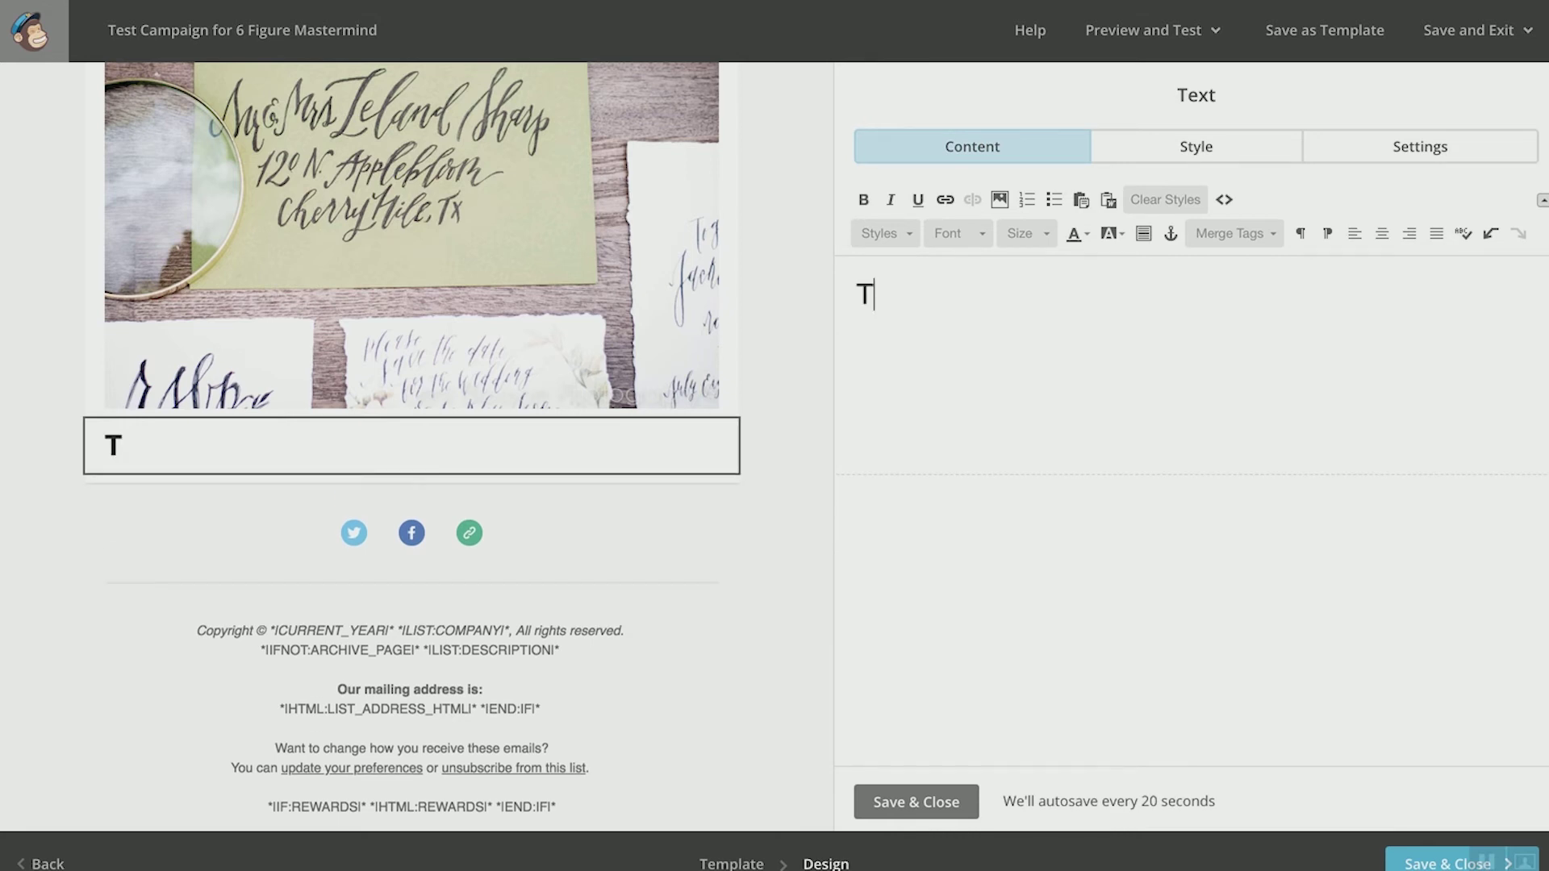
type("est Email")
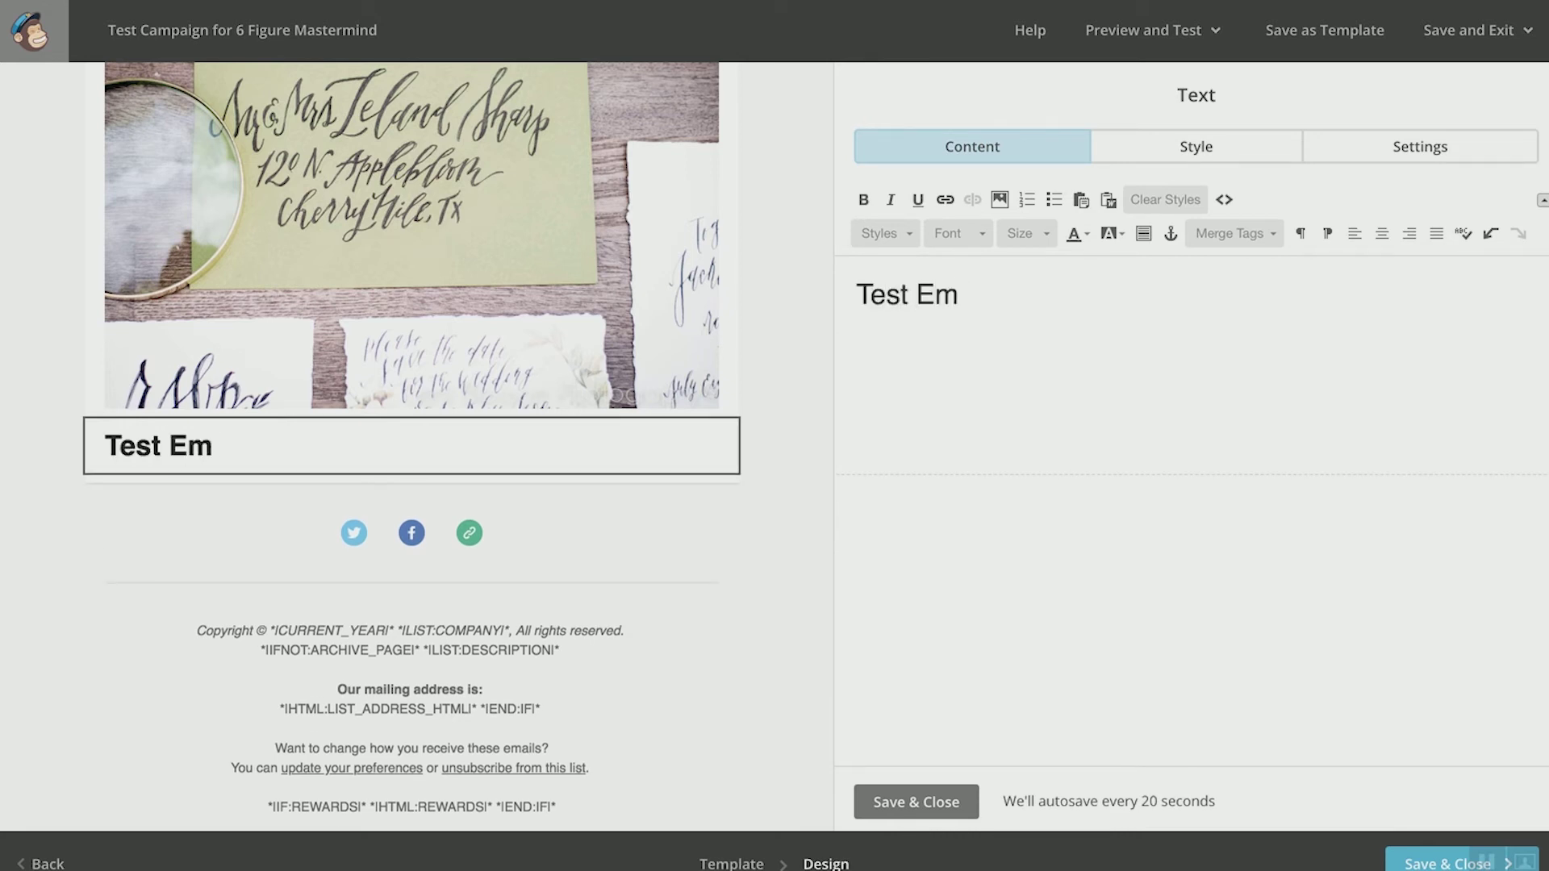
key("Return")
type("Here's ")
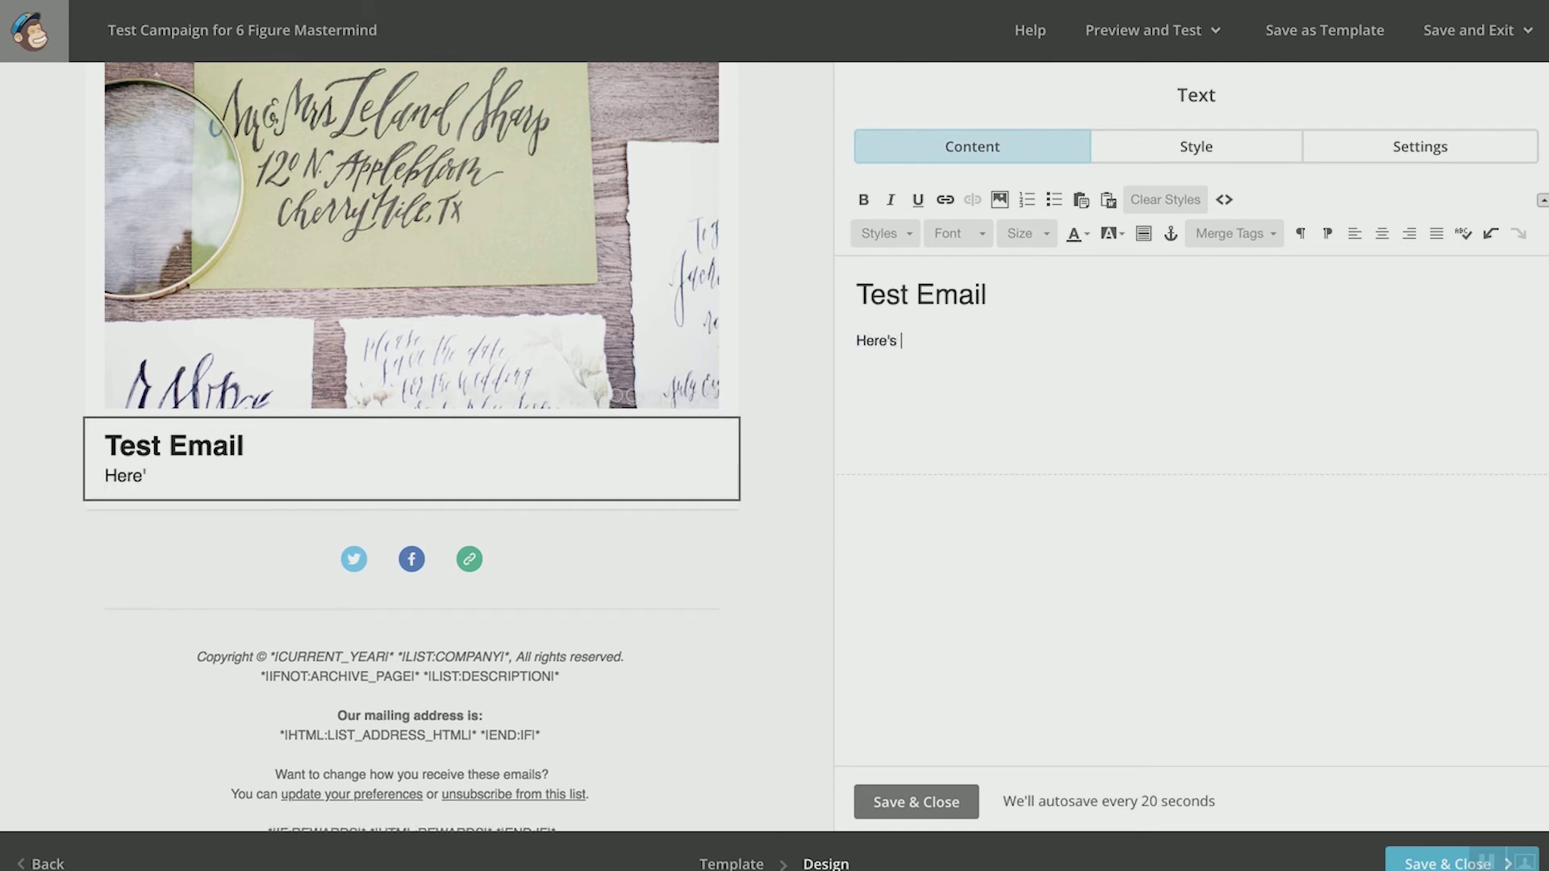
type("the cool t")
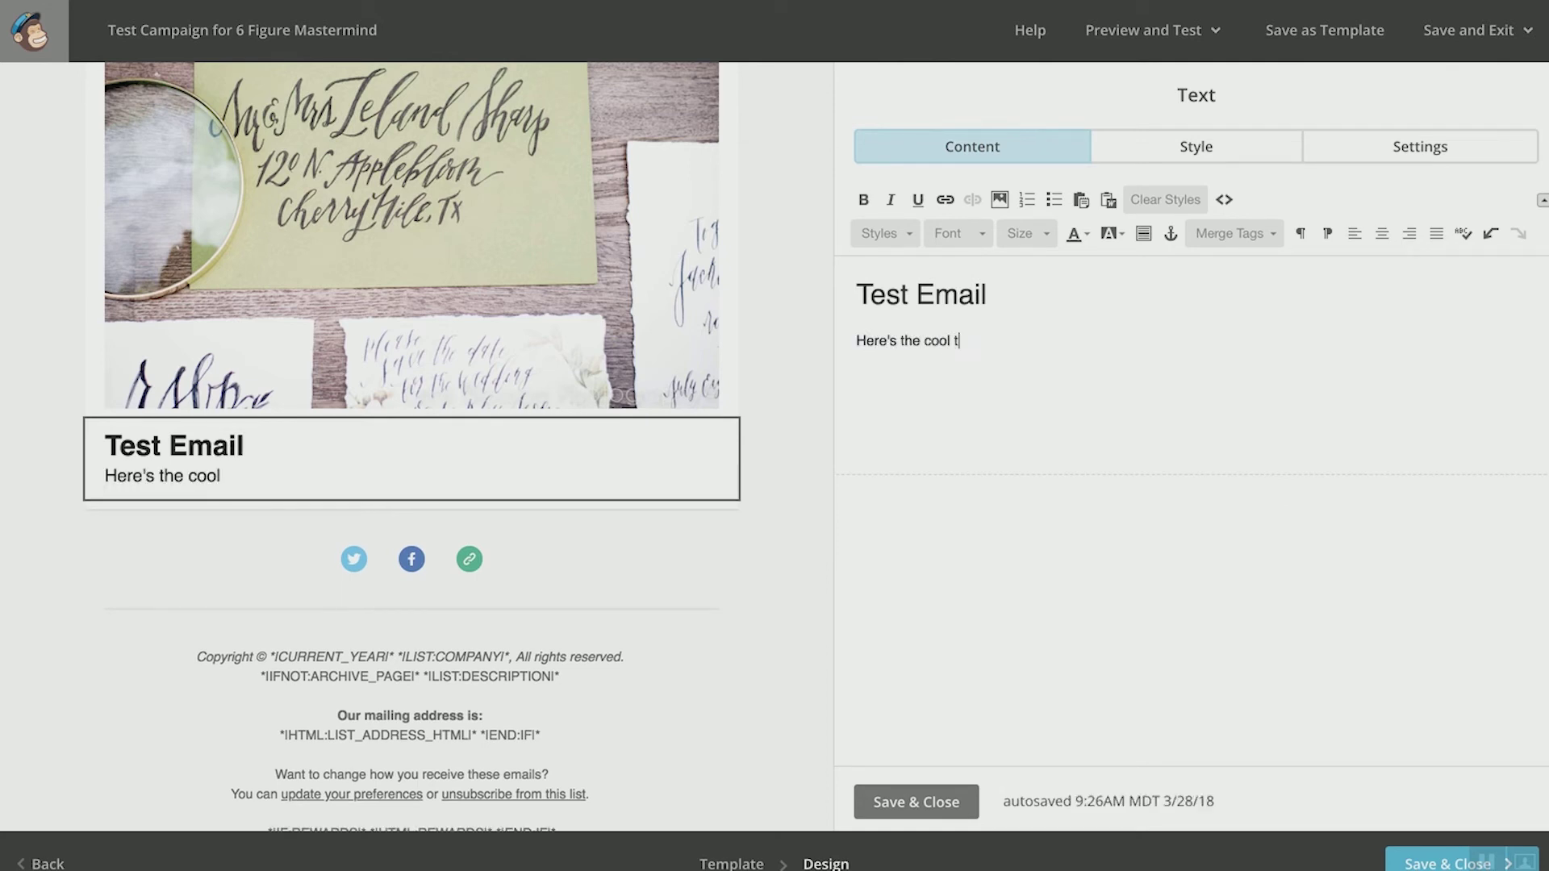
type("hing that I lear")
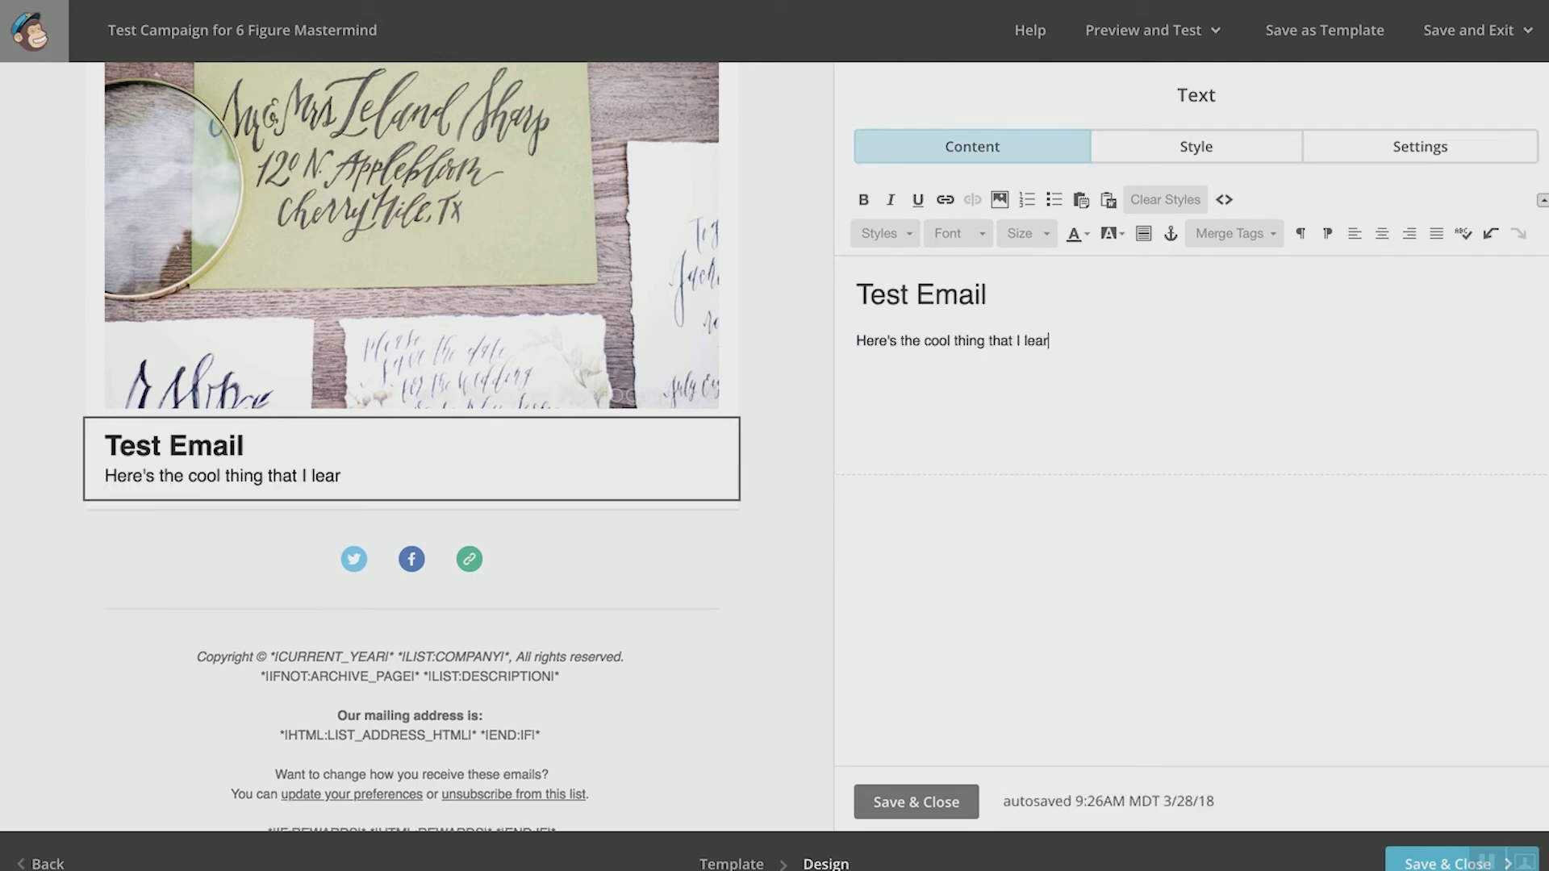
type("ned at the sem")
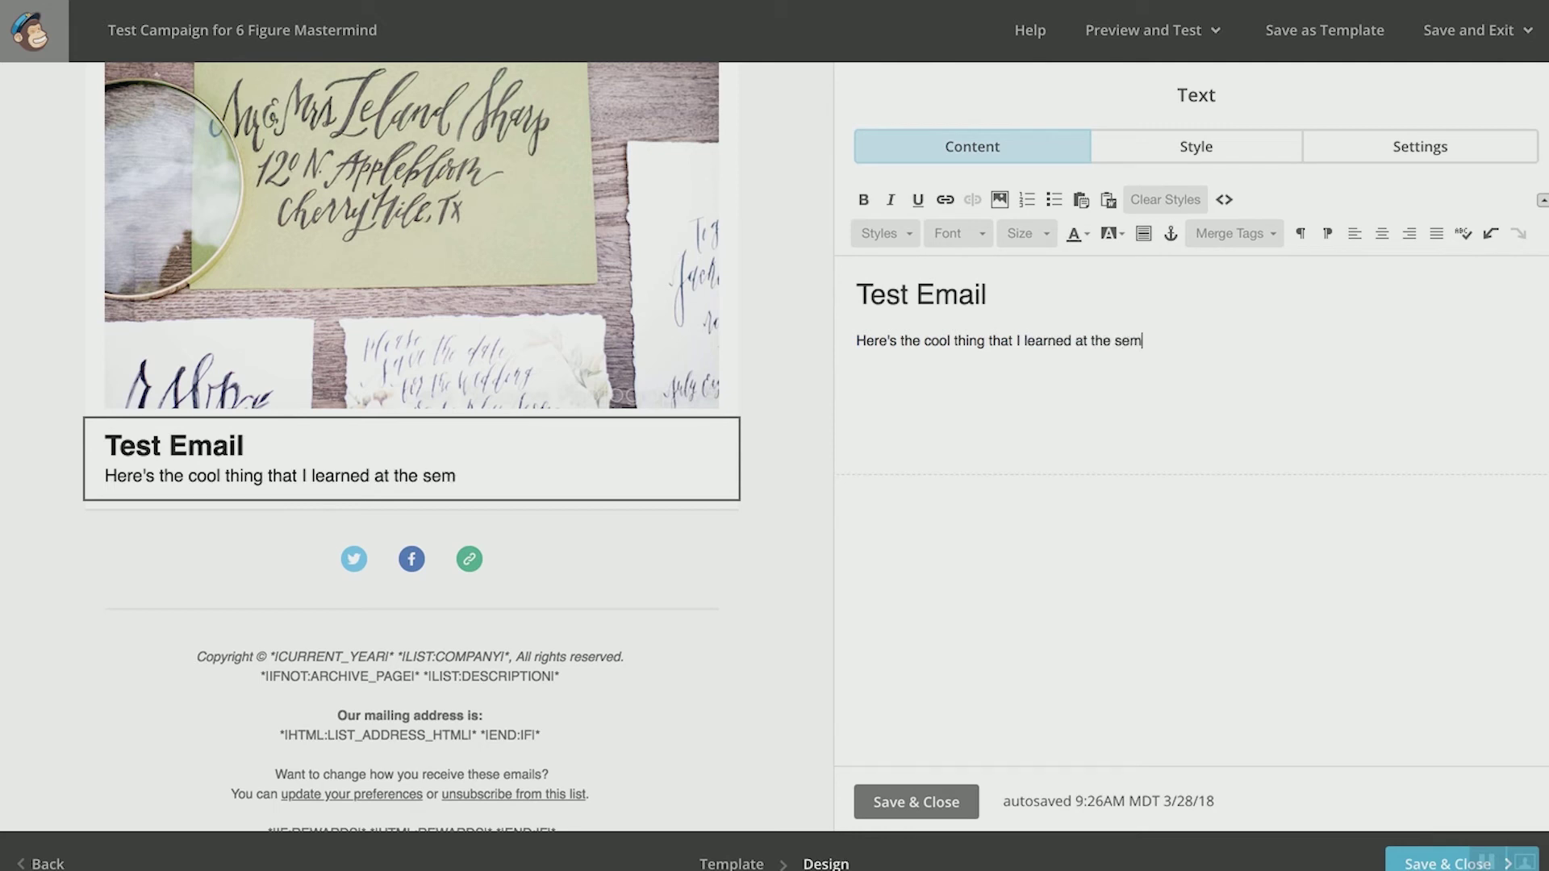
type("inar.")
key("Return")
type("It")
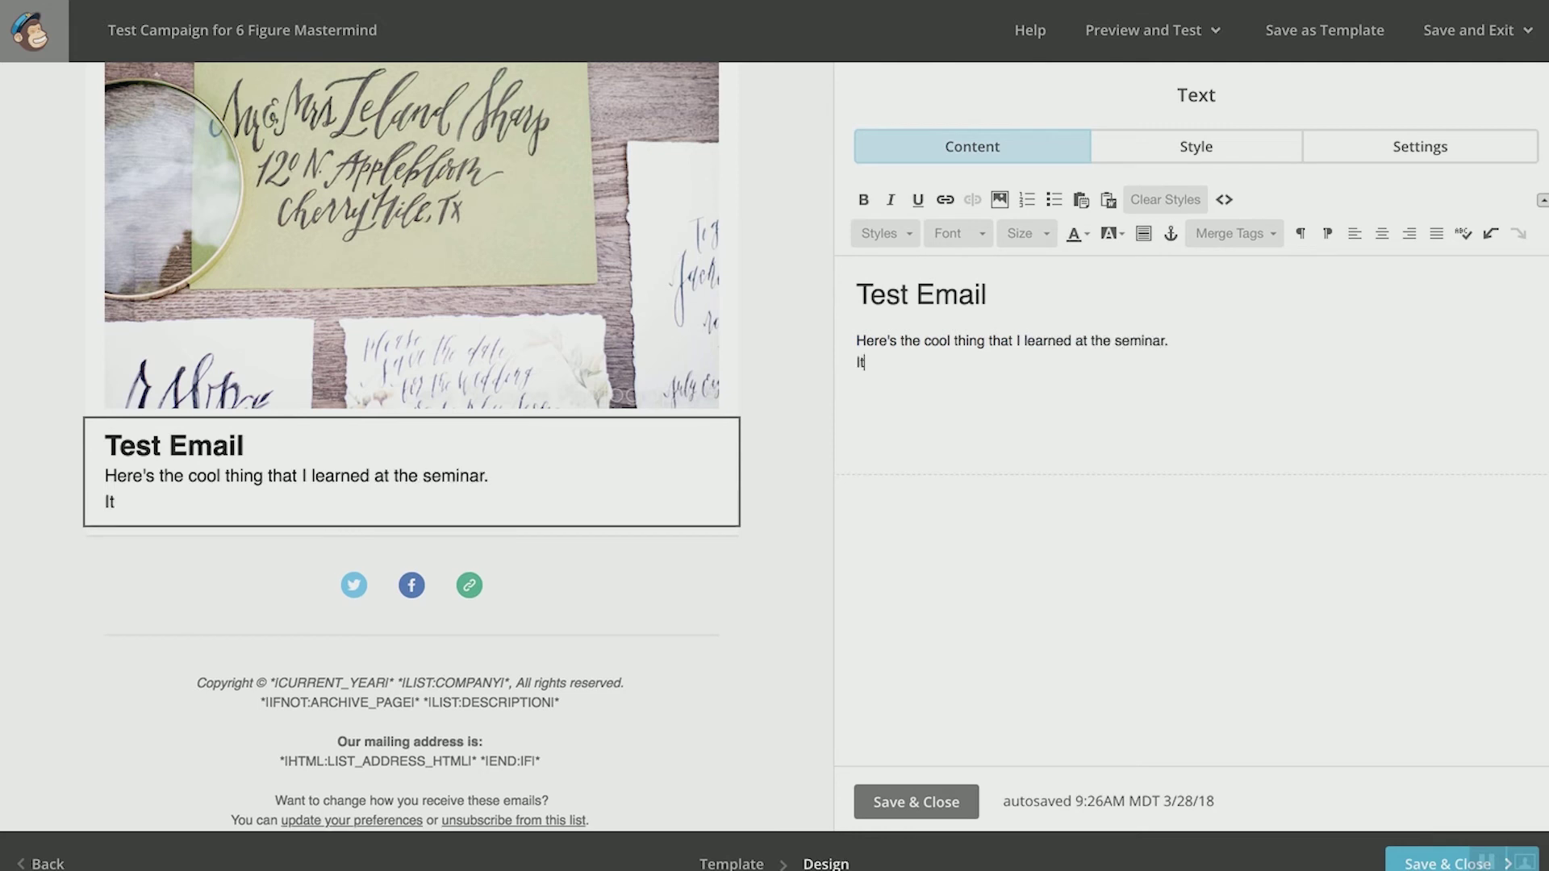
type(" was really am")
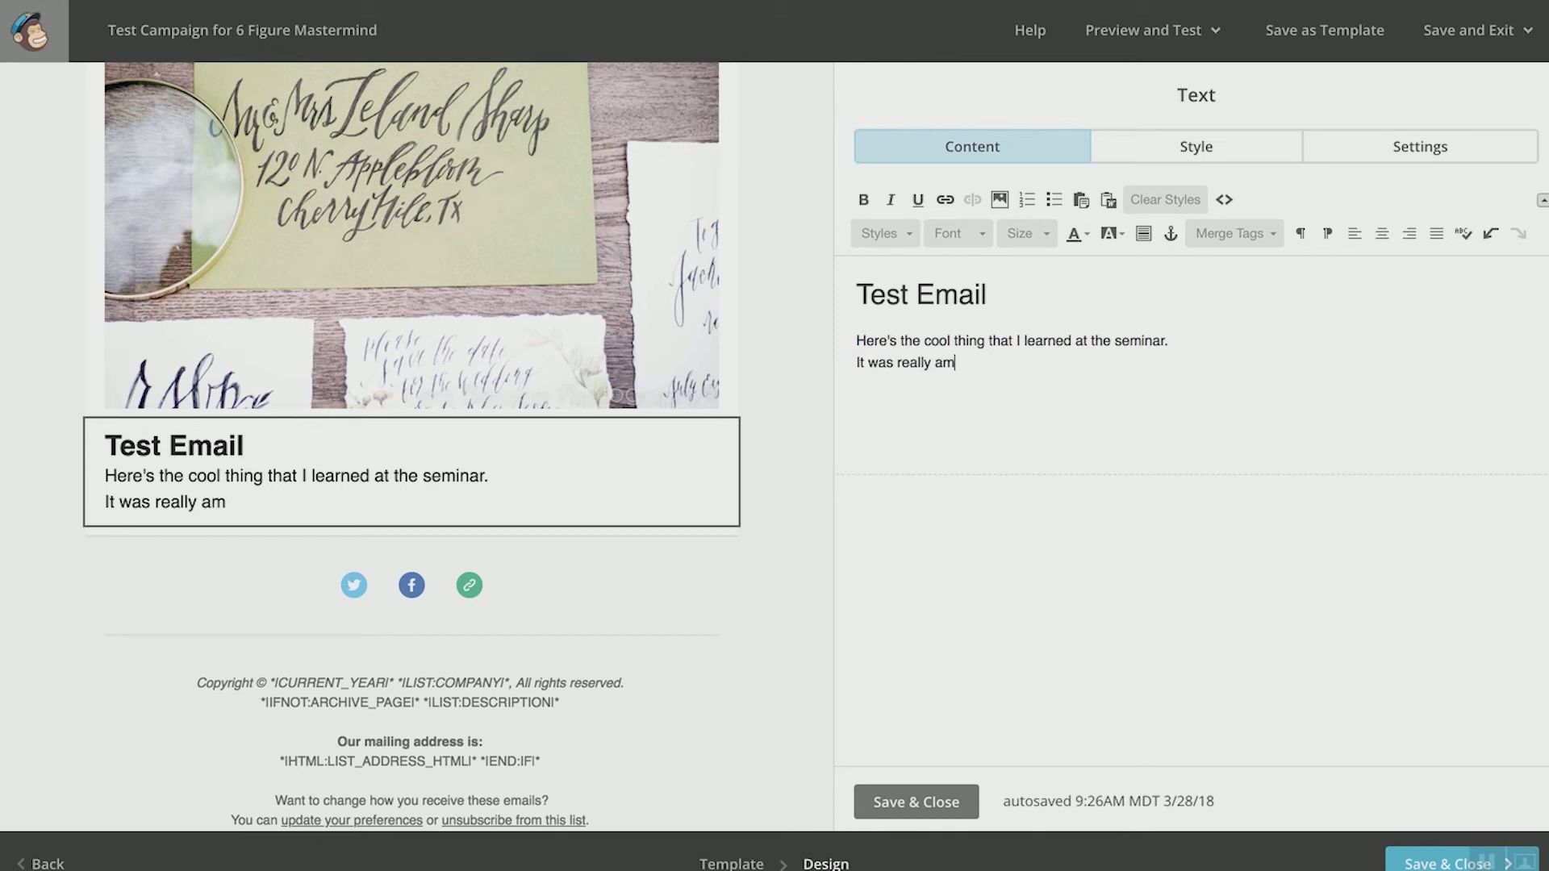
type("azing . blah ")
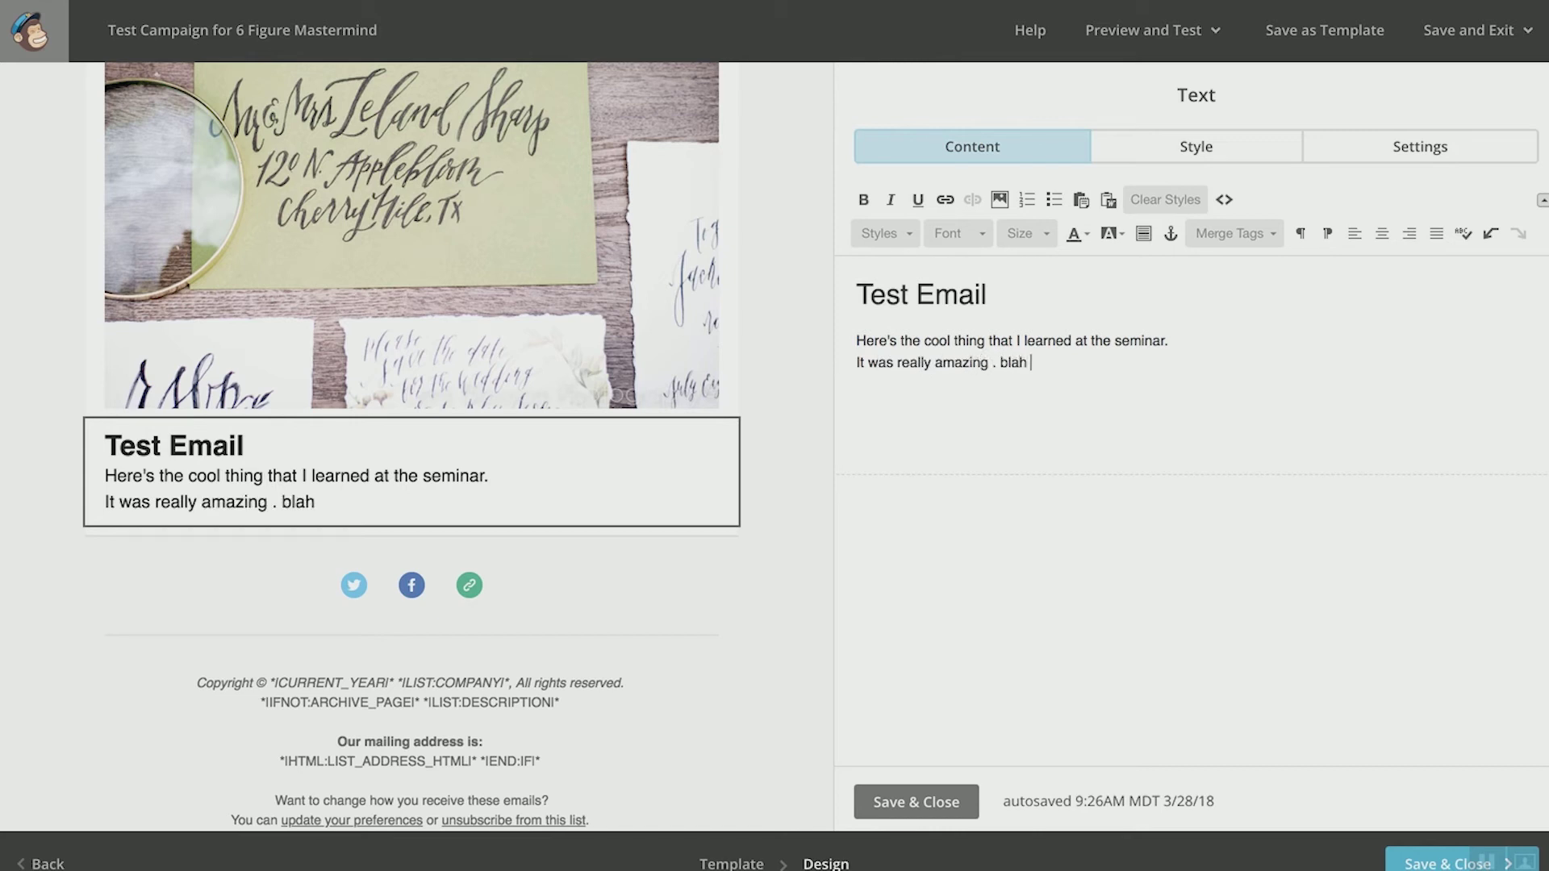
type("blah value")
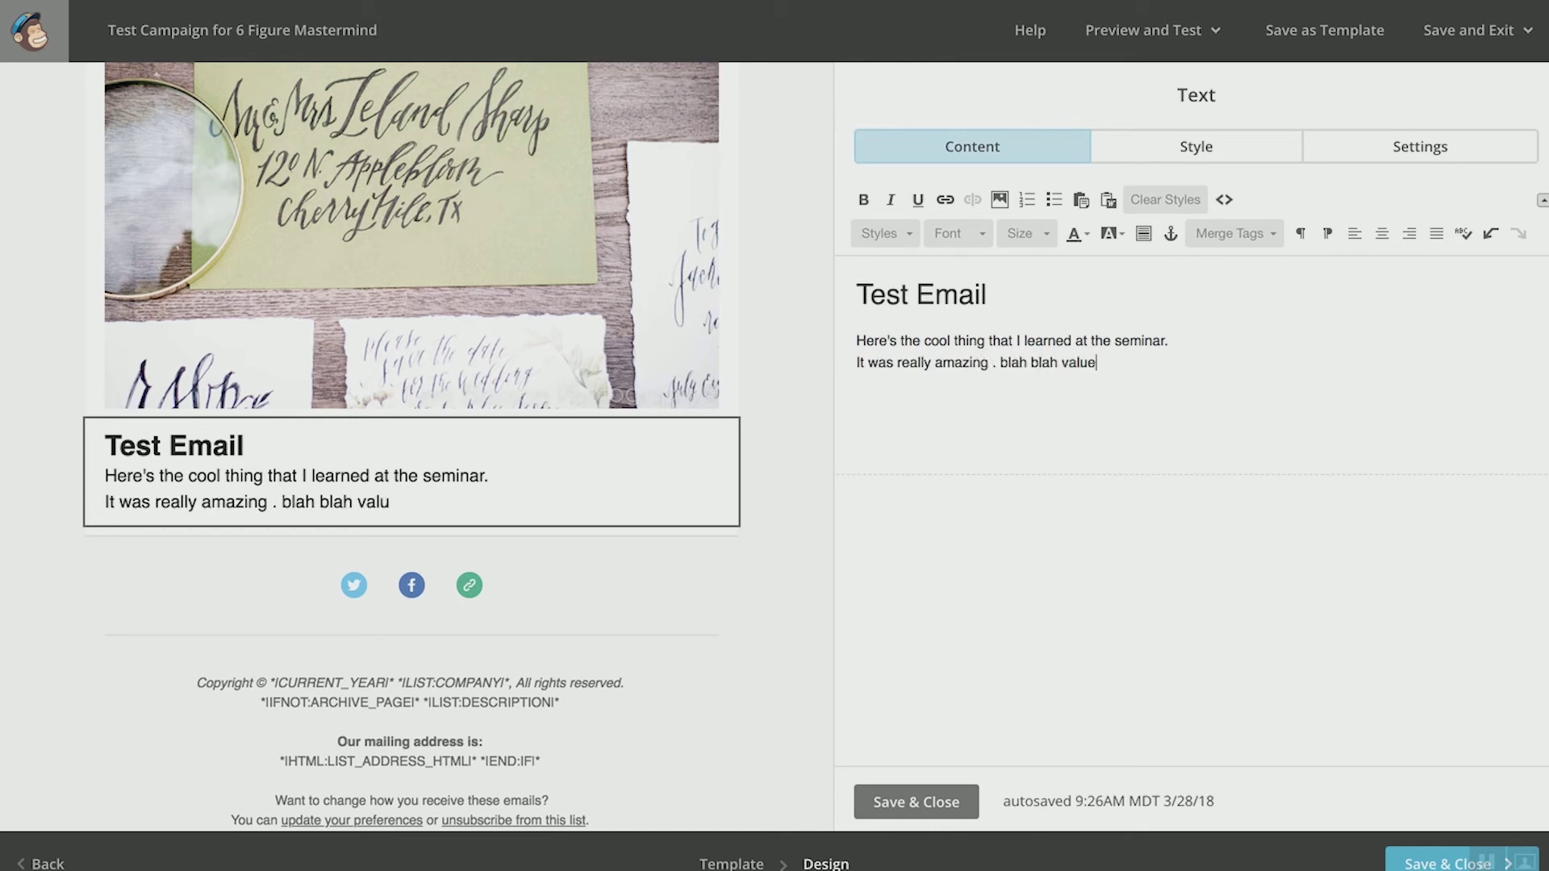
type(" value")
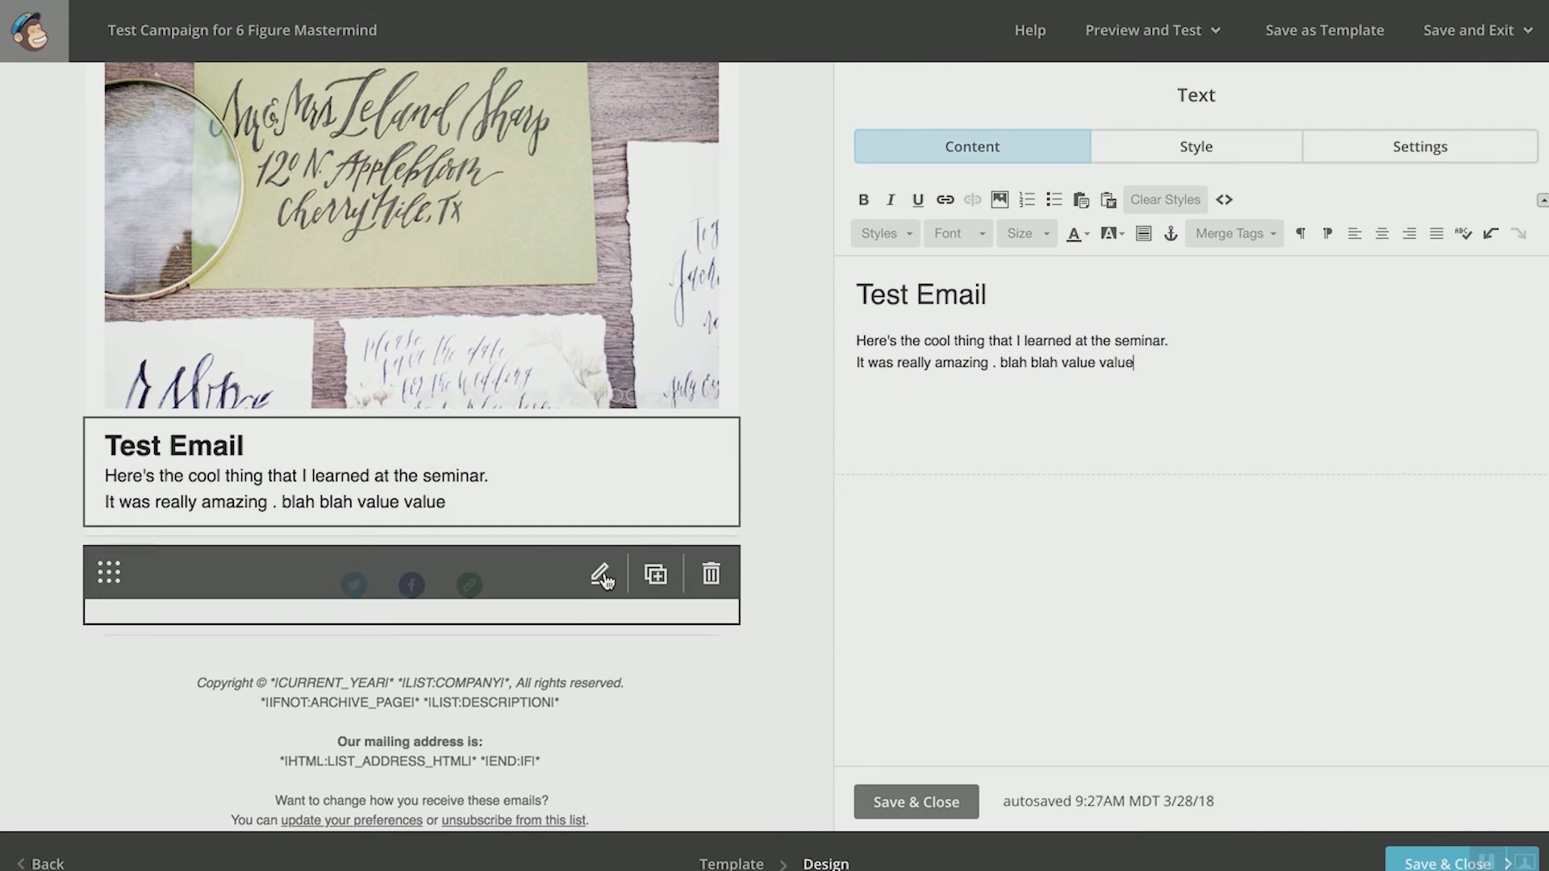
Step: Give the Facebook follow link the text 'Join out facebook comminuty', then open the footer block
left_click(601, 575)
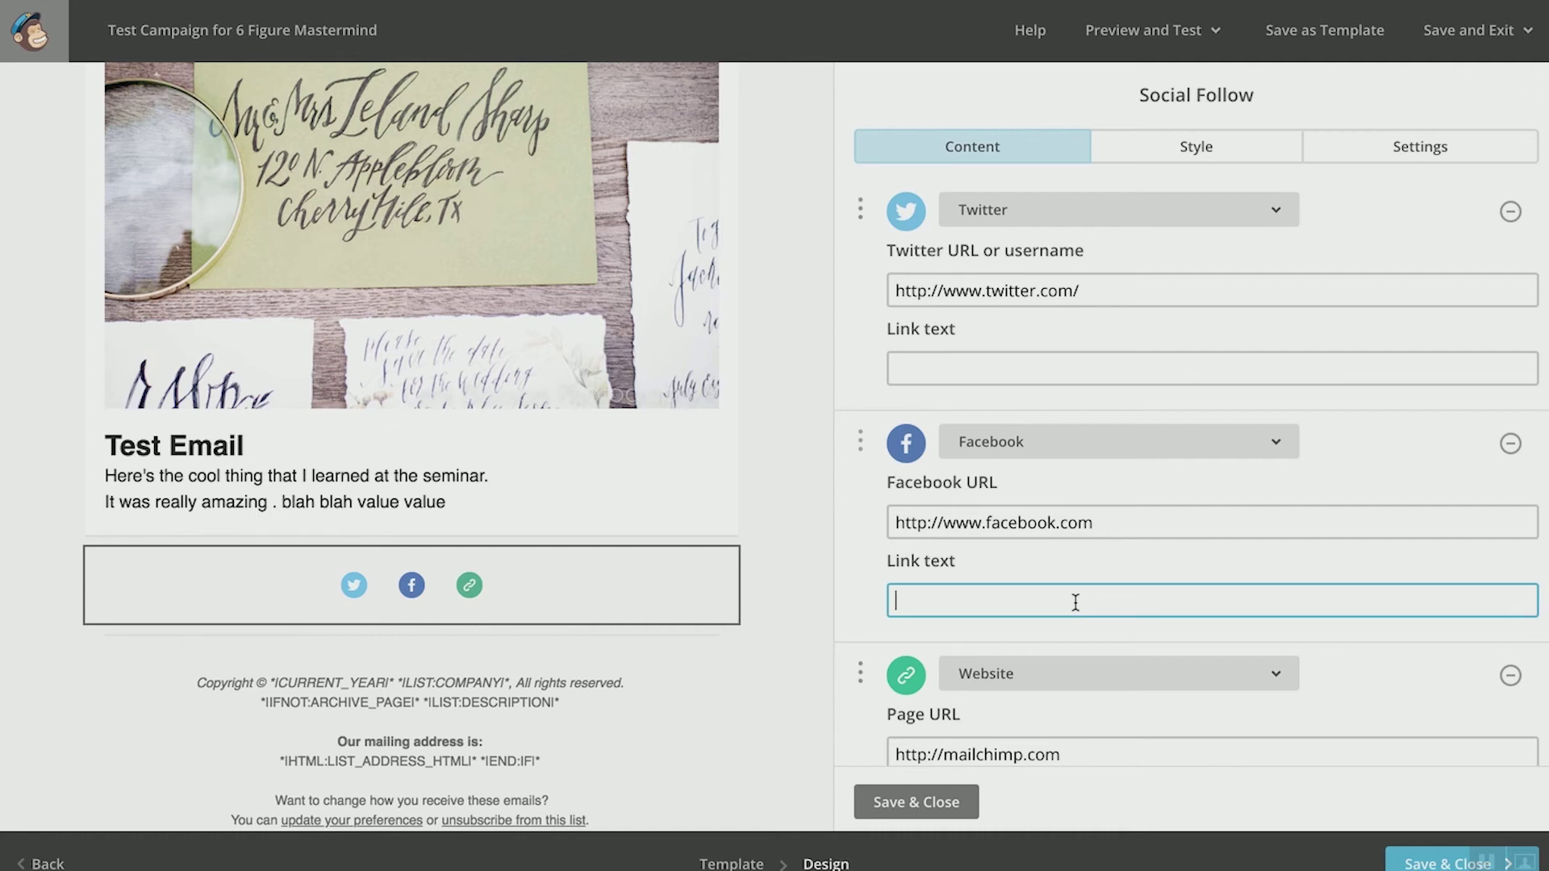
type("Join out facebook comminuty")
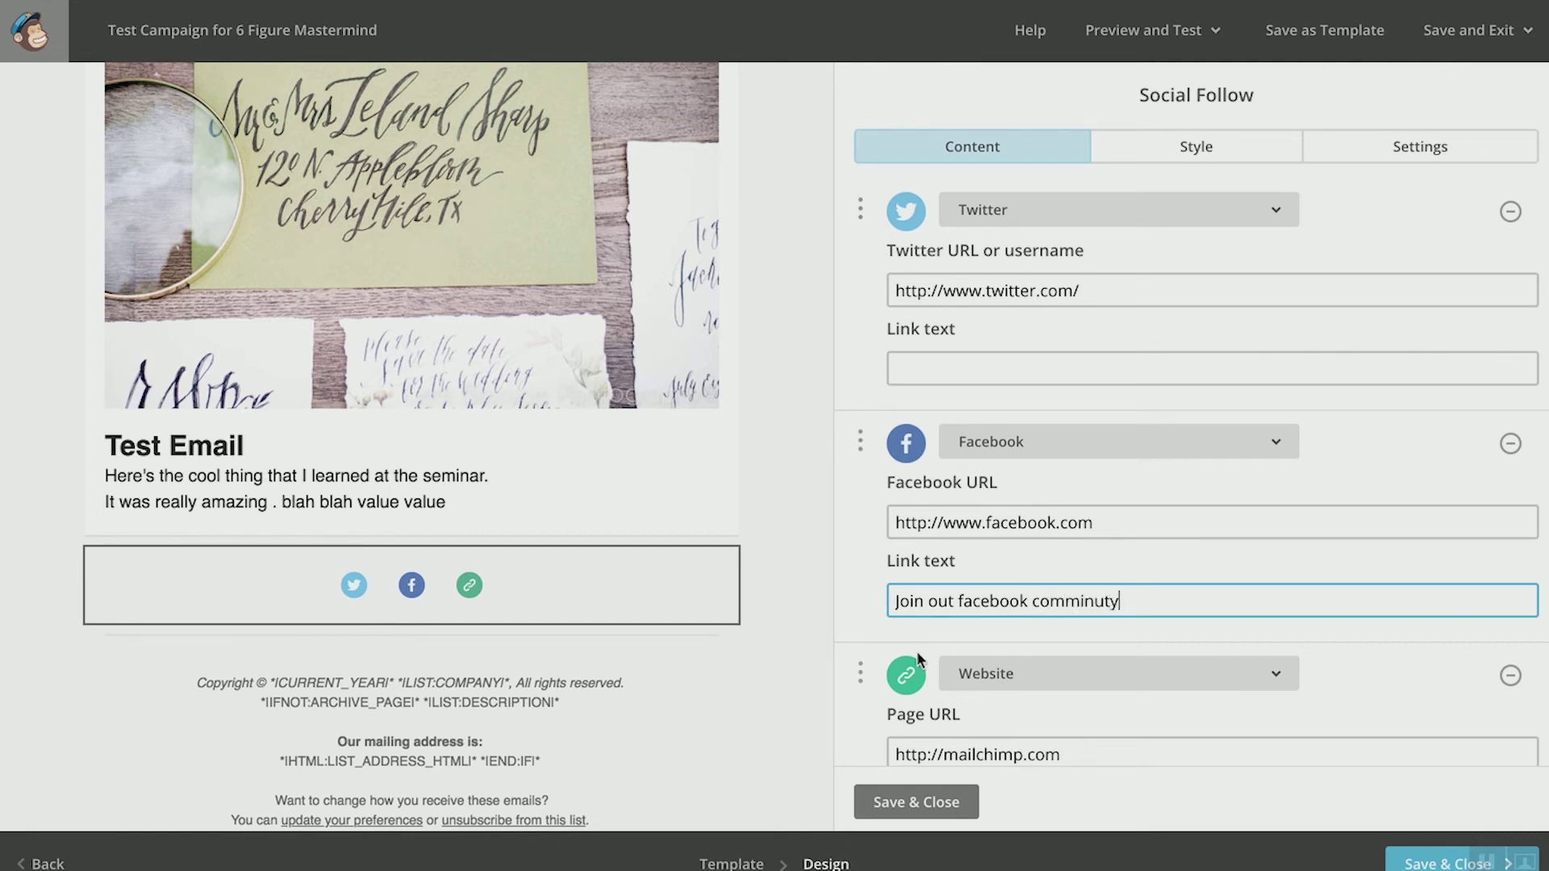
mouse_move(513, 708)
left_click(601, 693)
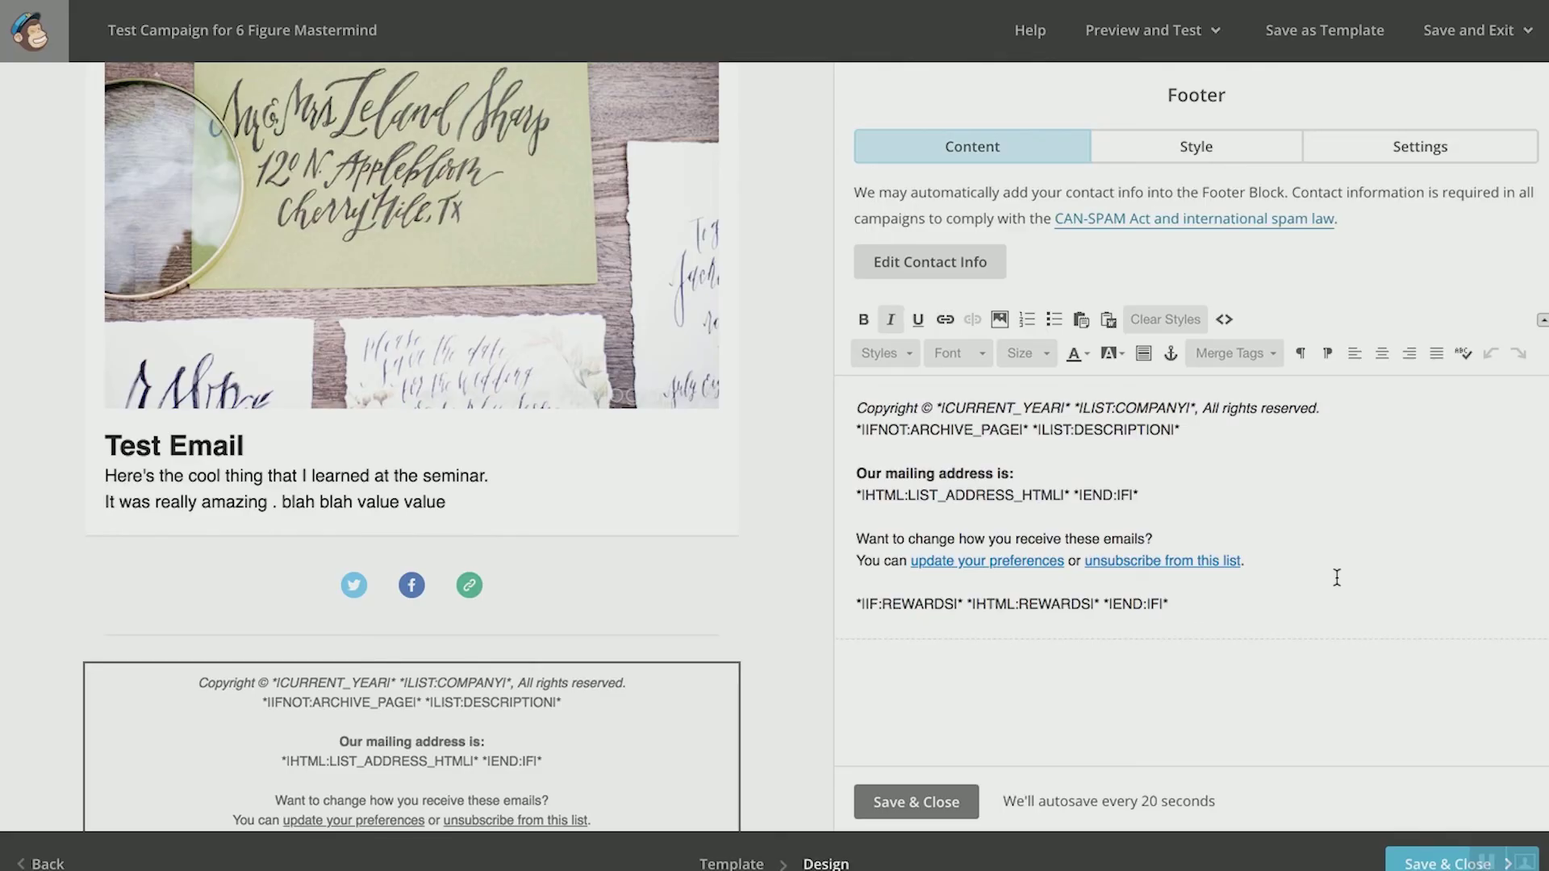
Step: Close the footer unchanged and save the email design, returning to the campaign summary
scroll(716, 685, "down", 4)
scroll(718, 677, "up", 7)
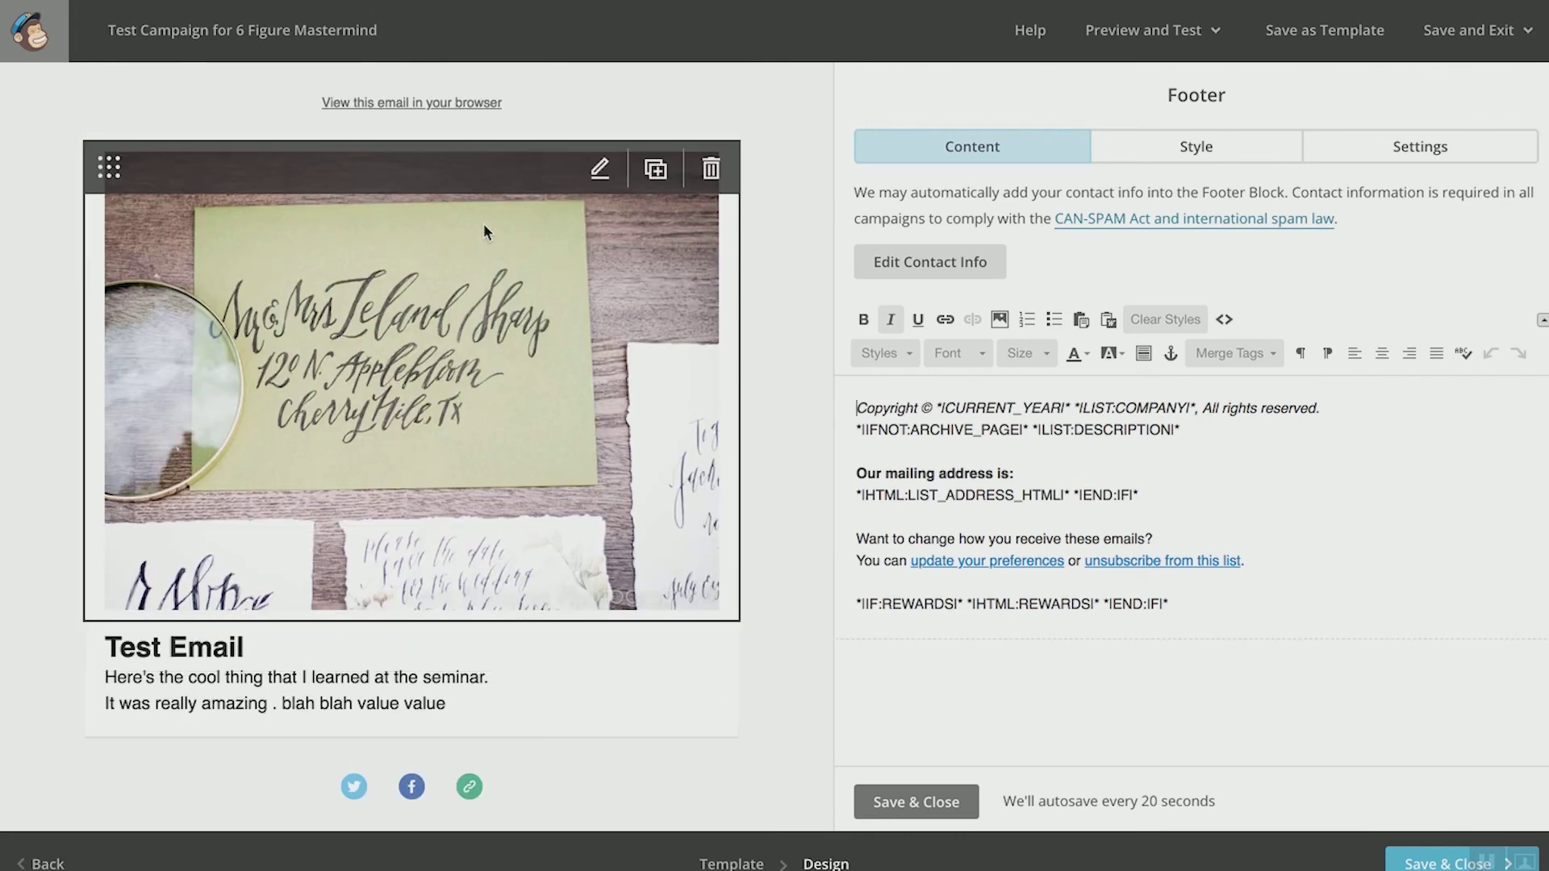
scroll(470, 428, "down", 5)
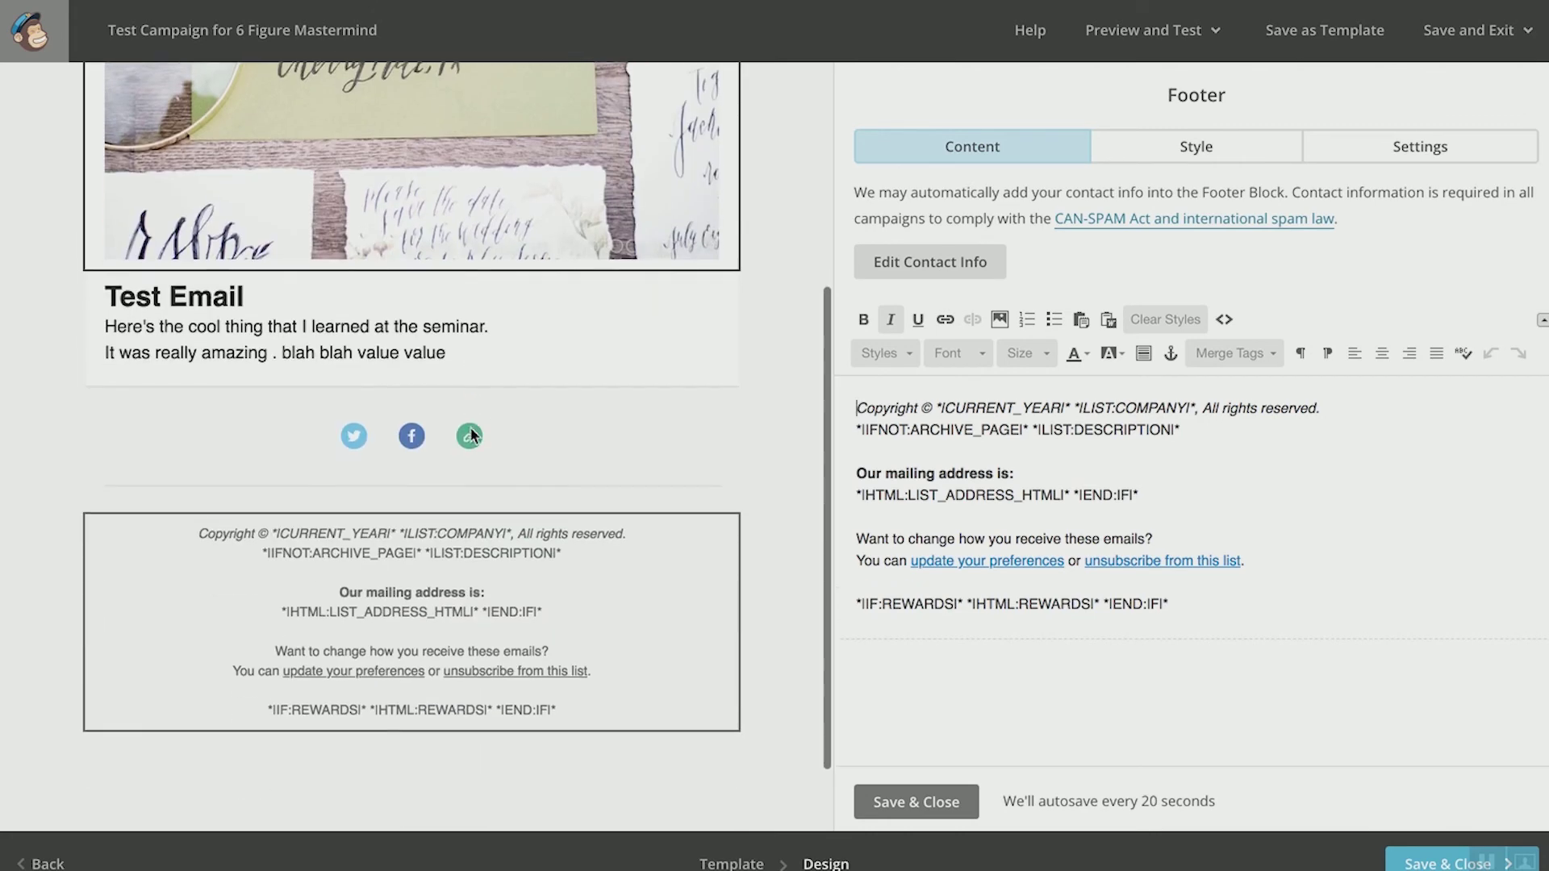
left_click(909, 802)
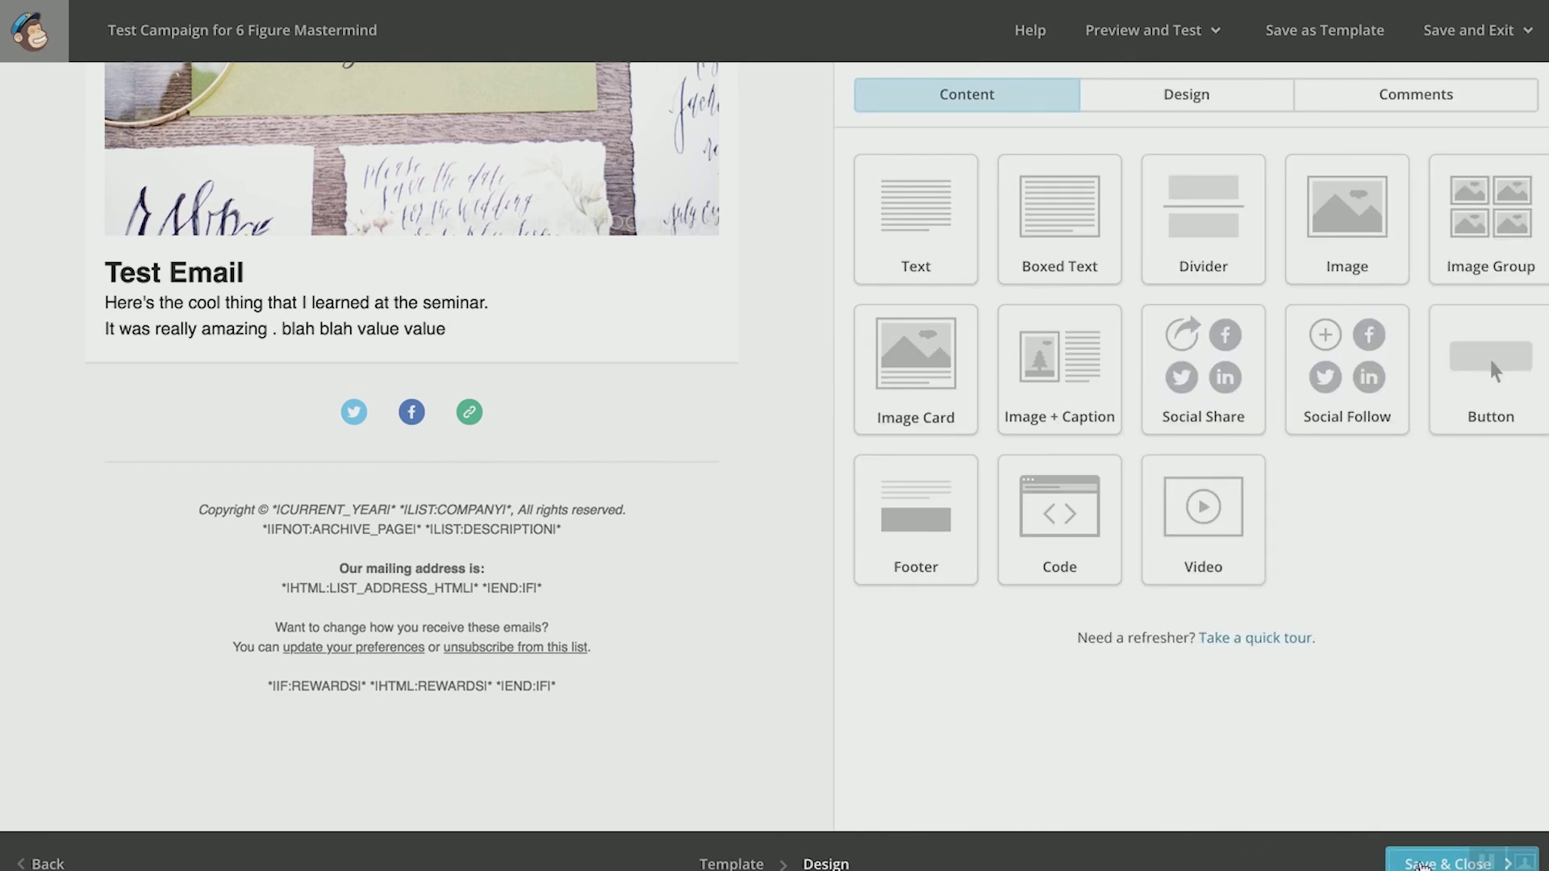
left_click(1420, 865)
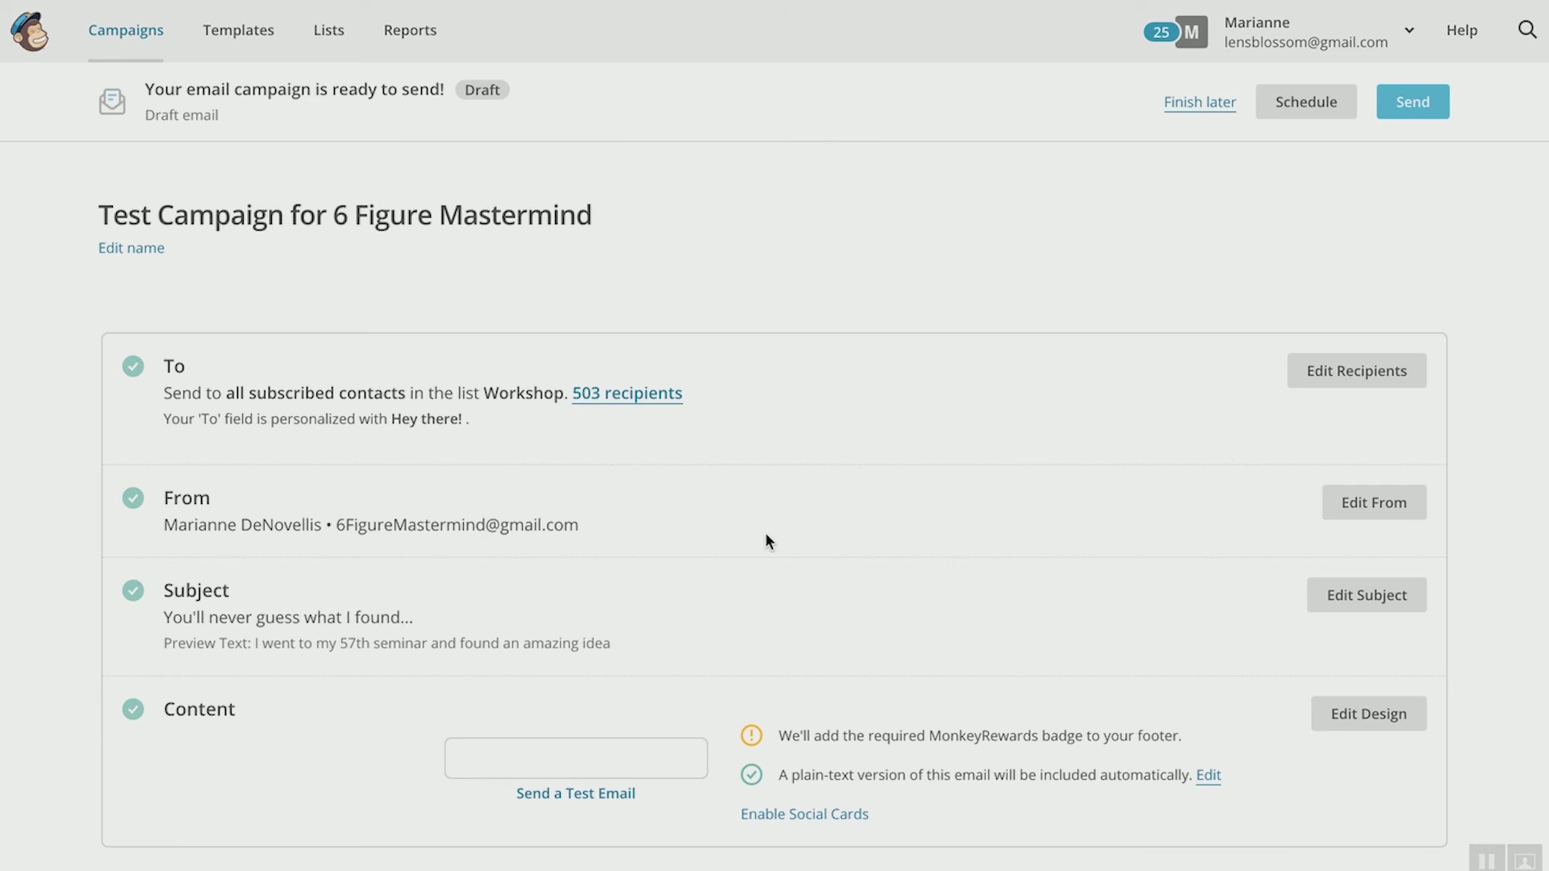
scroll(763, 541, "down", 3)
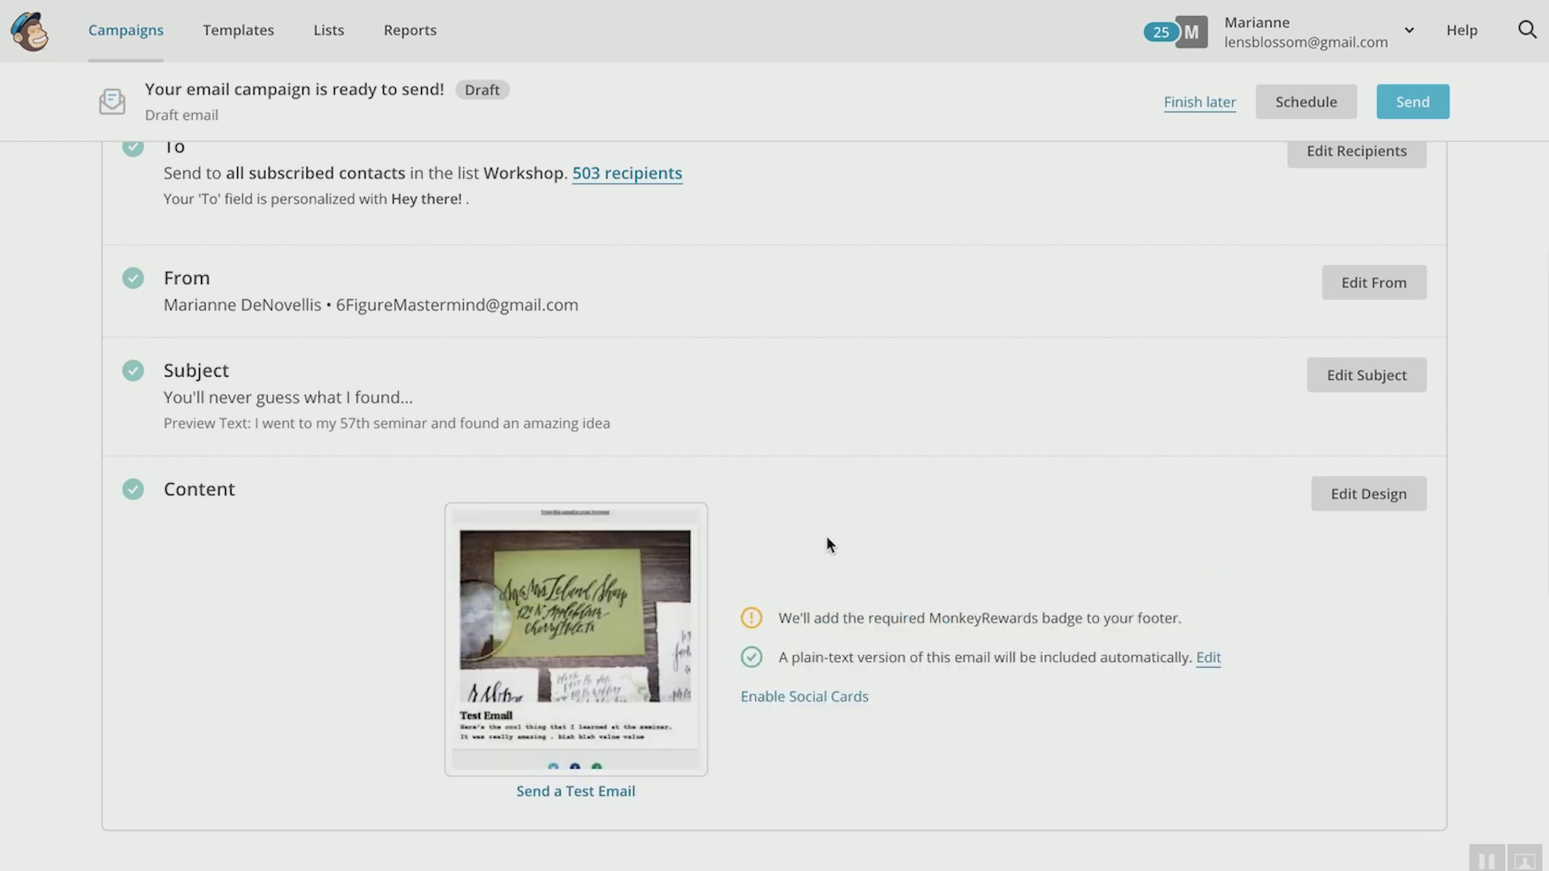
scroll(828, 545, "down", 3)
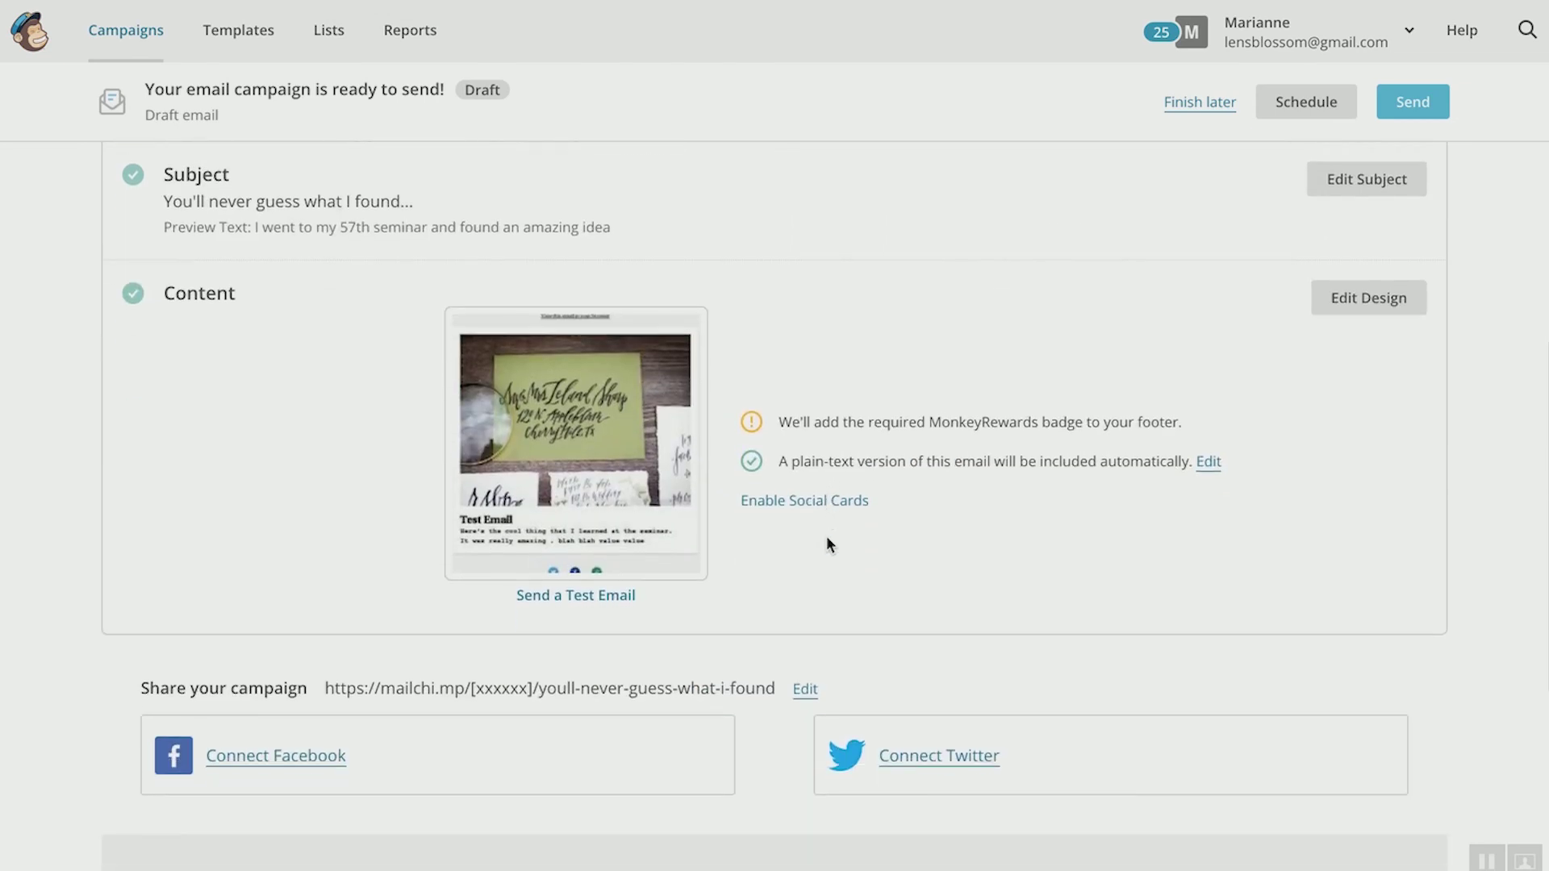
scroll(828, 545, "down", 2)
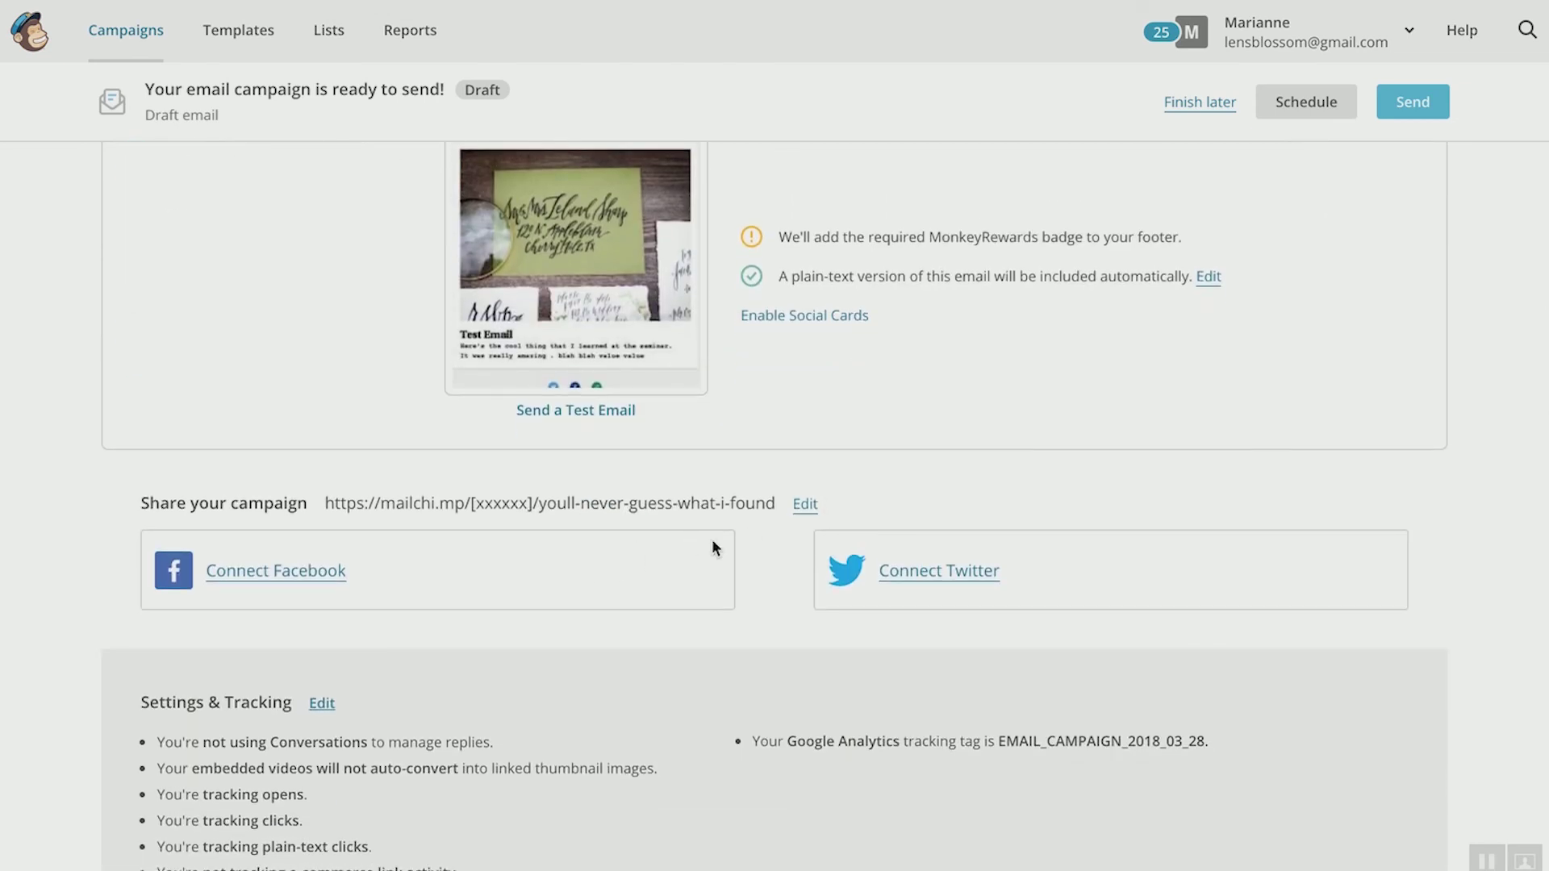
scroll(847, 700, "down", 3)
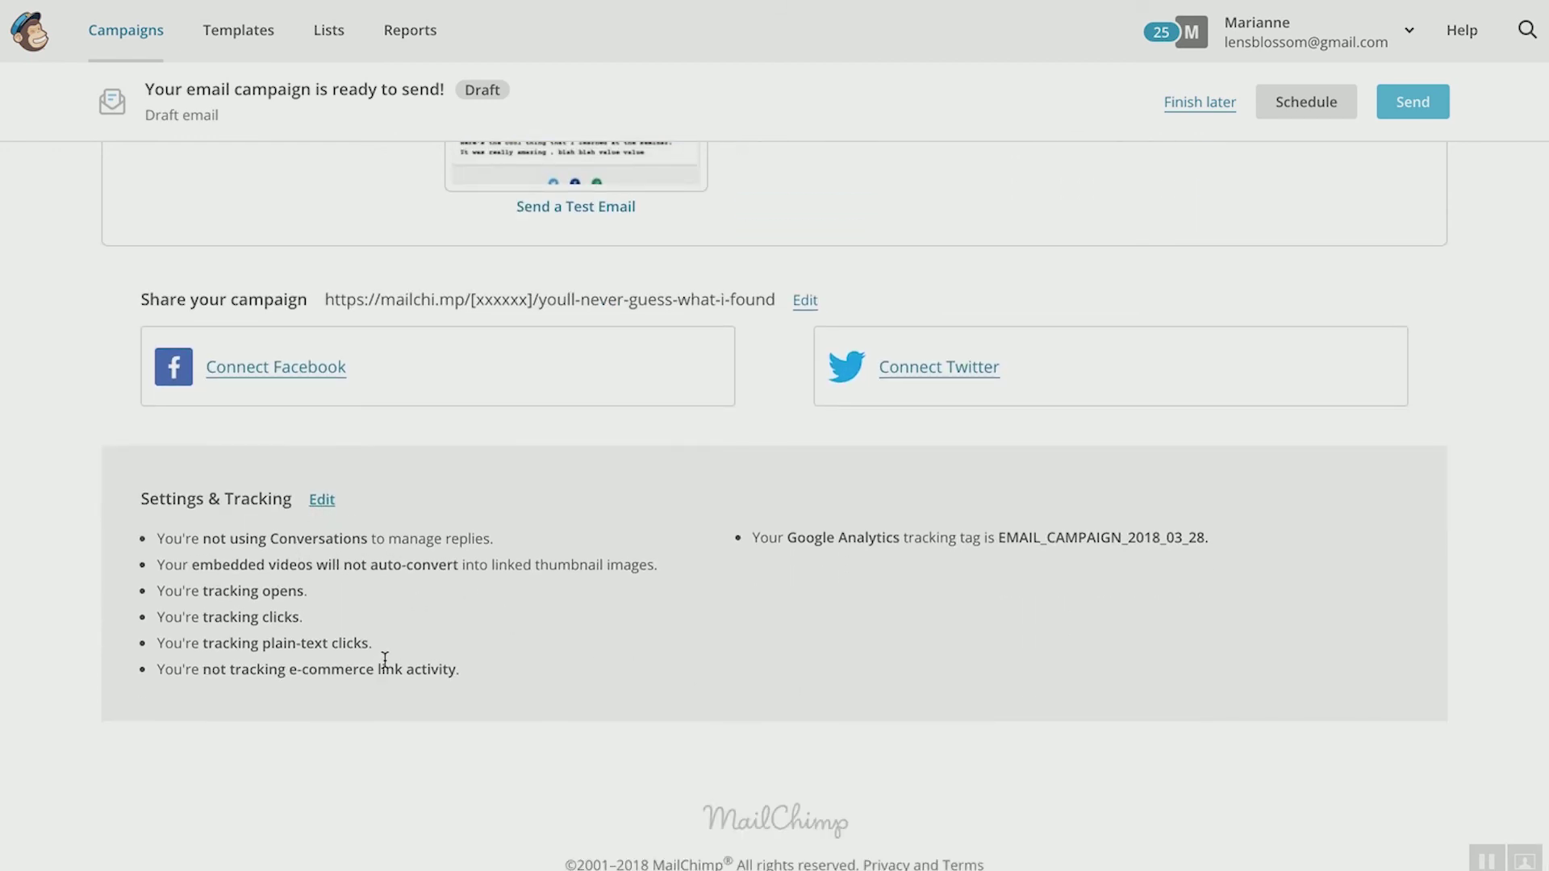
scroll(1462, 460, "up", 7)
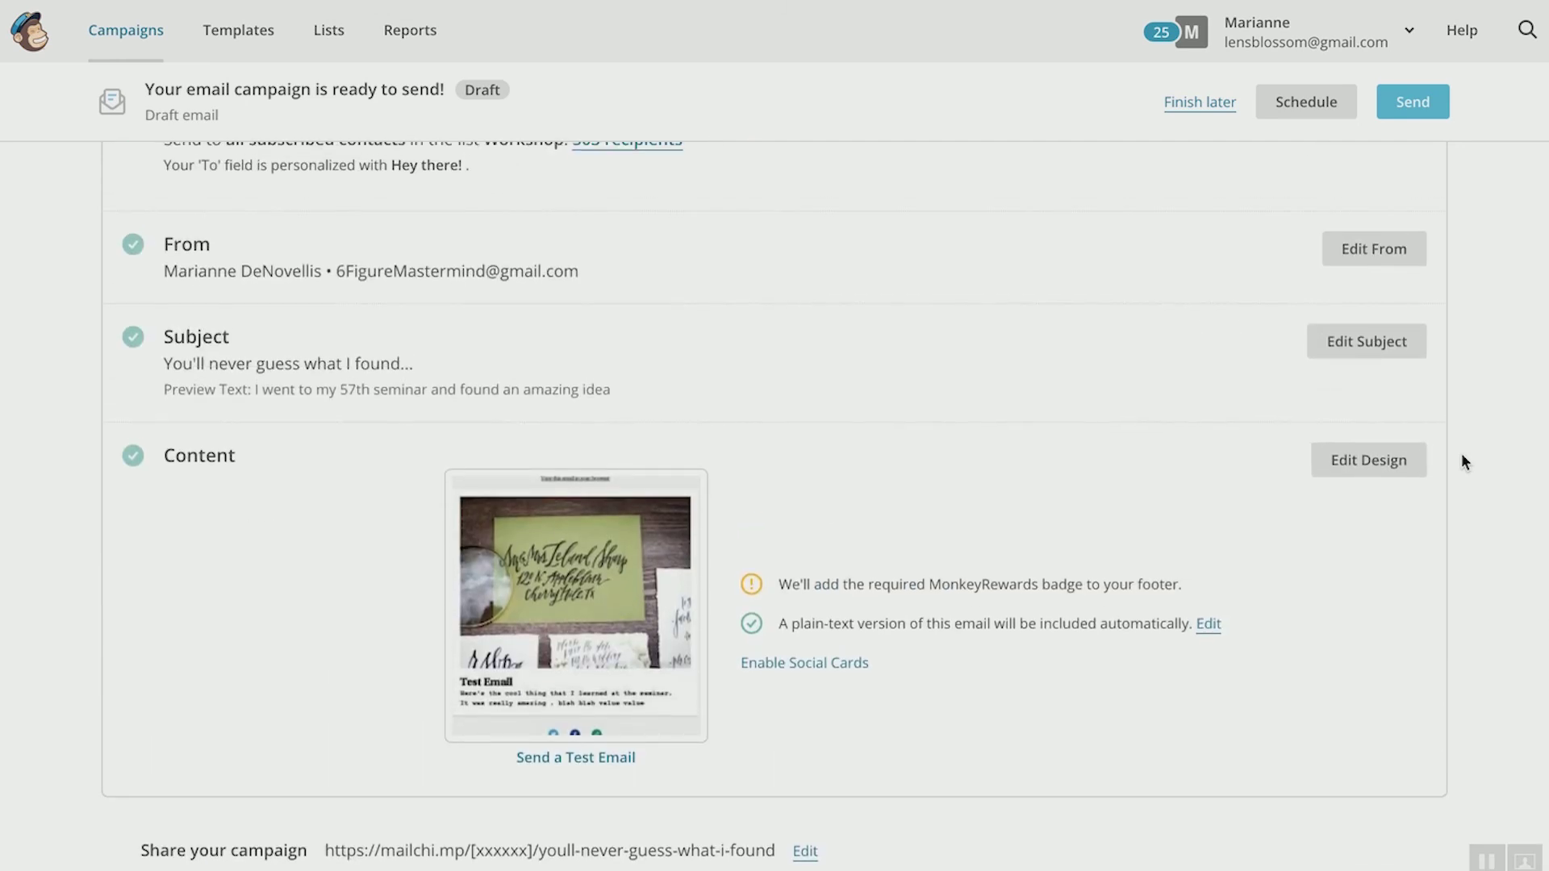
left_click(1418, 103)
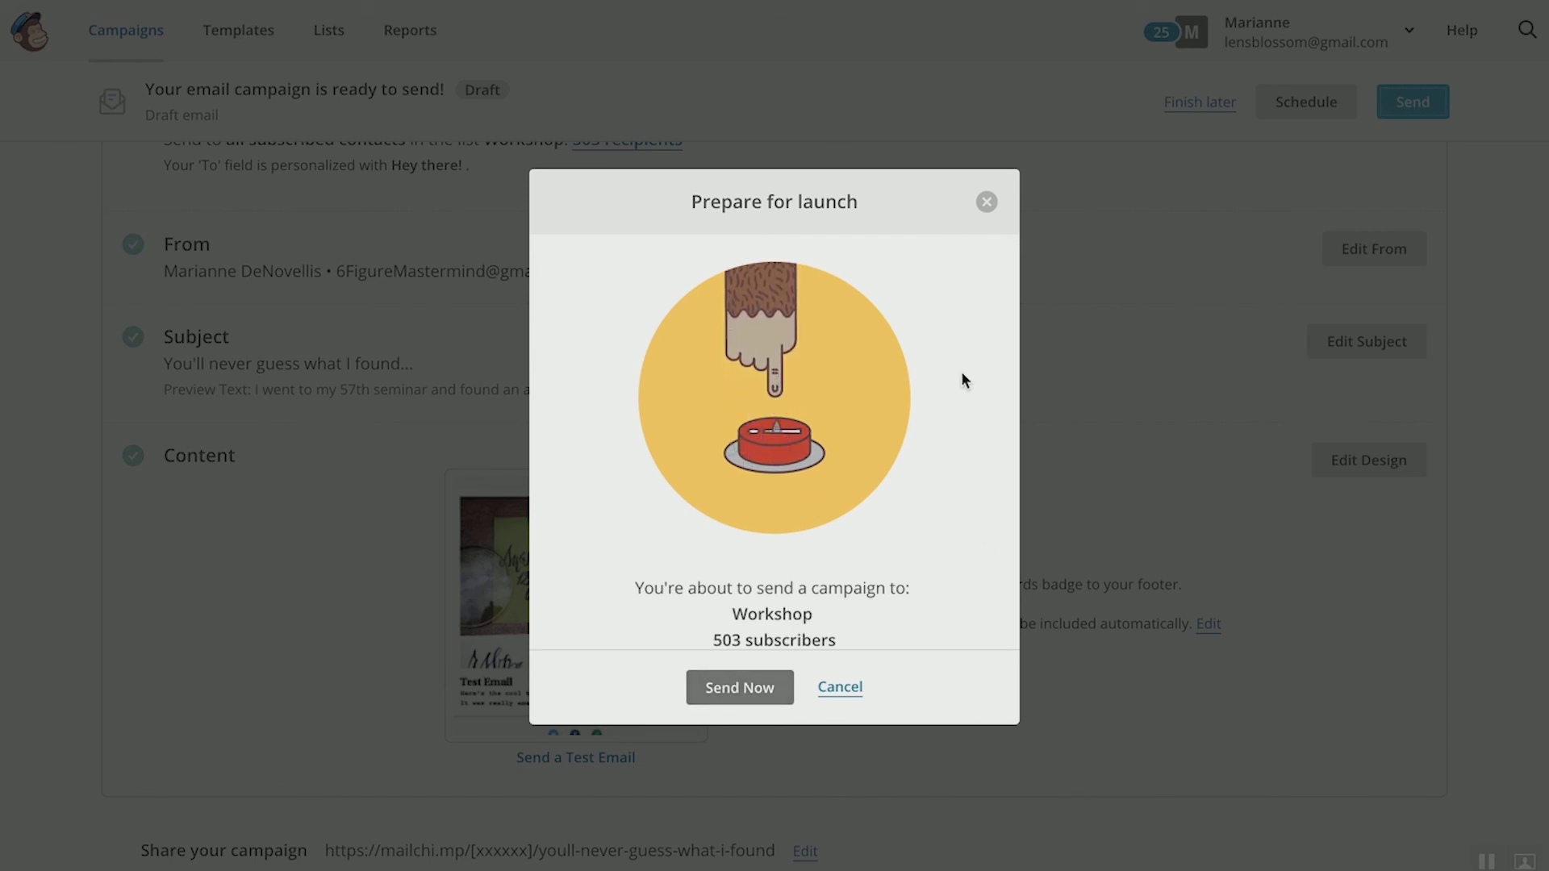
left_click(986, 203)
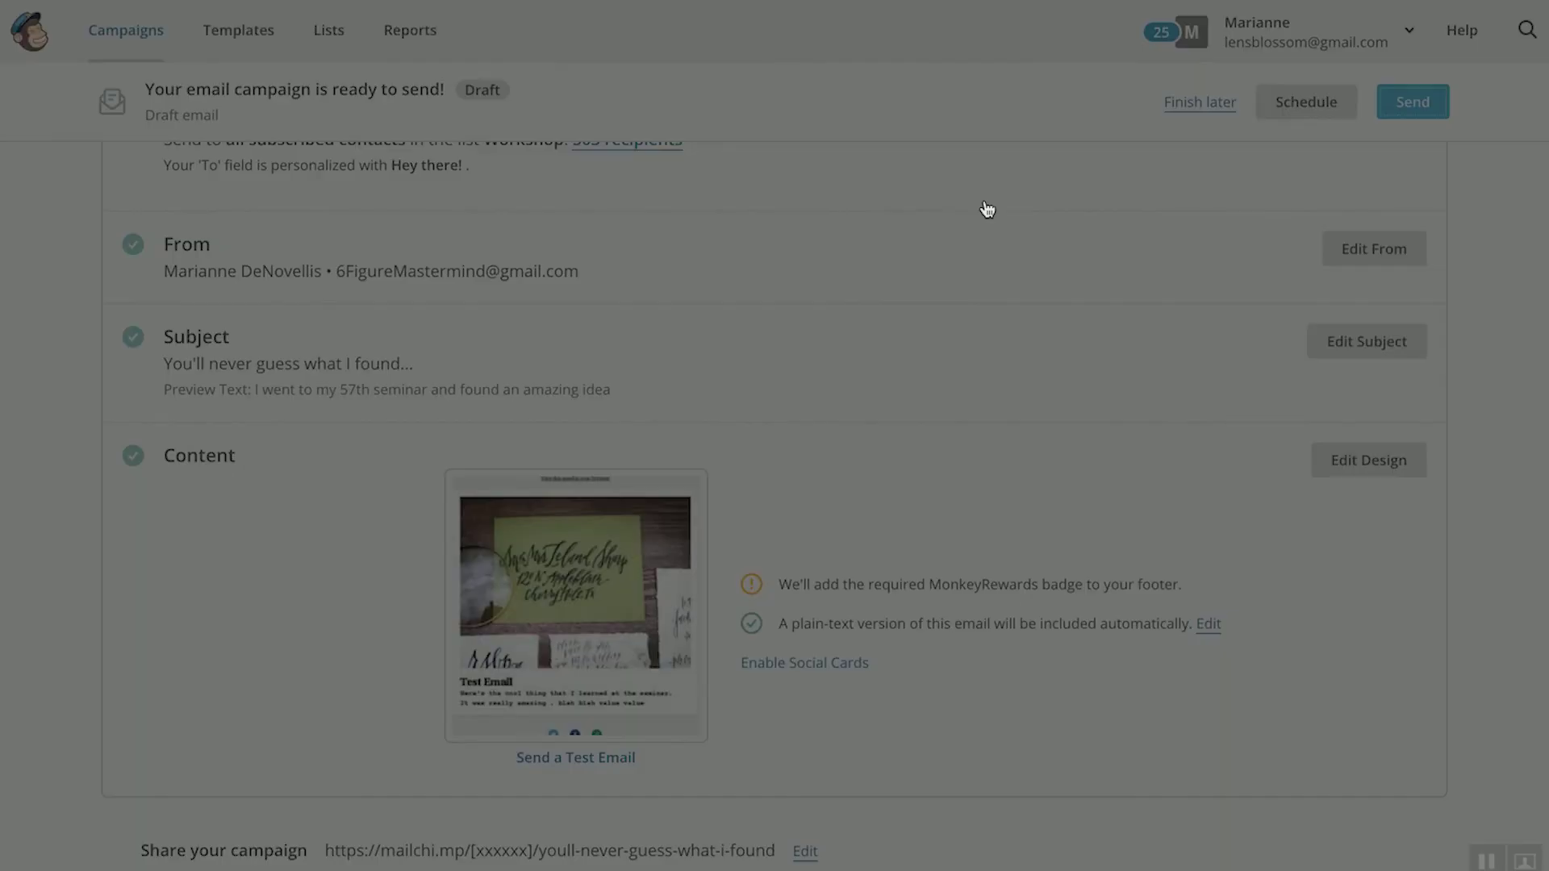